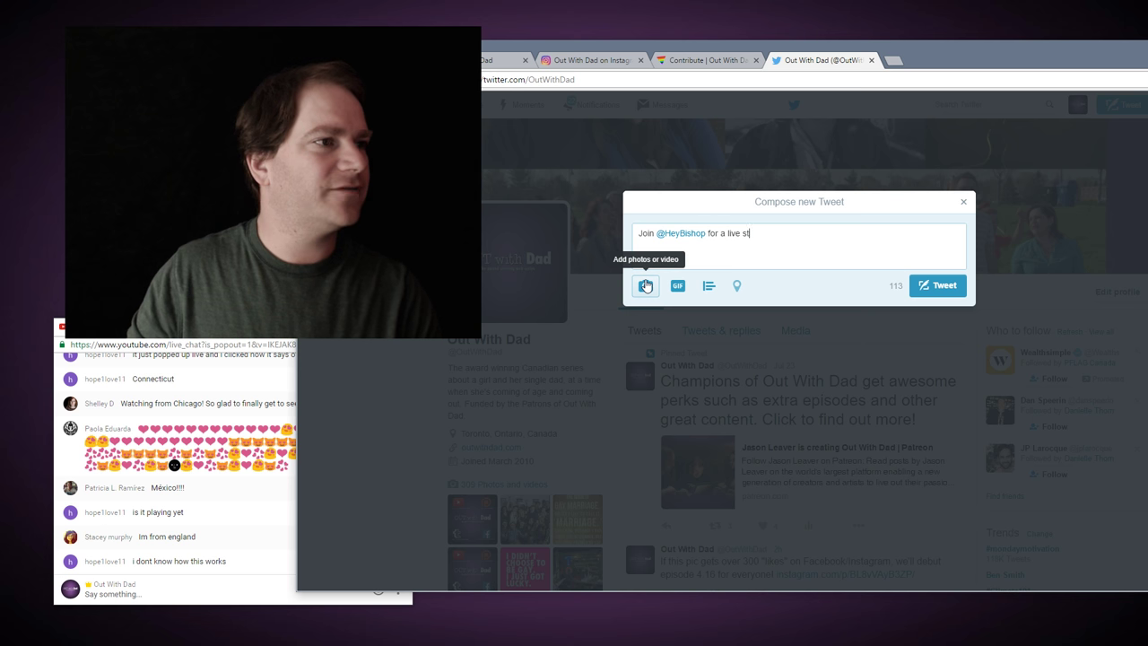
{"action": "type", "text": "ream, as he un"}
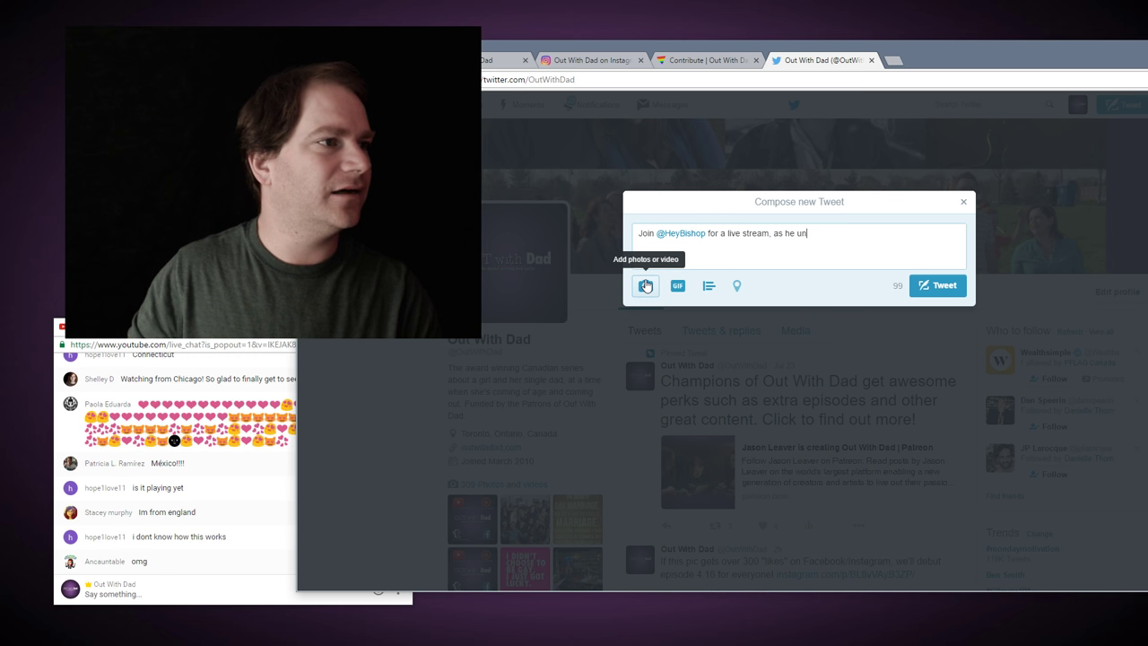
{"action": "type", "text": "veils the next"}
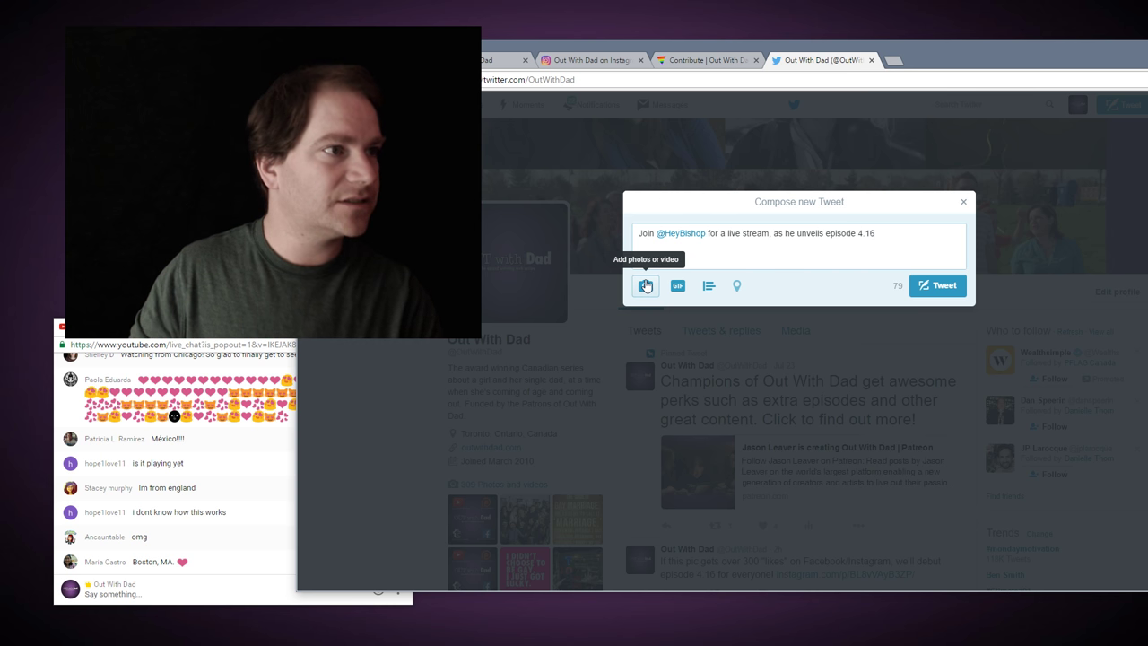
{"action": "type", "text": "http://www.youtube.com/outwithdad/live"}
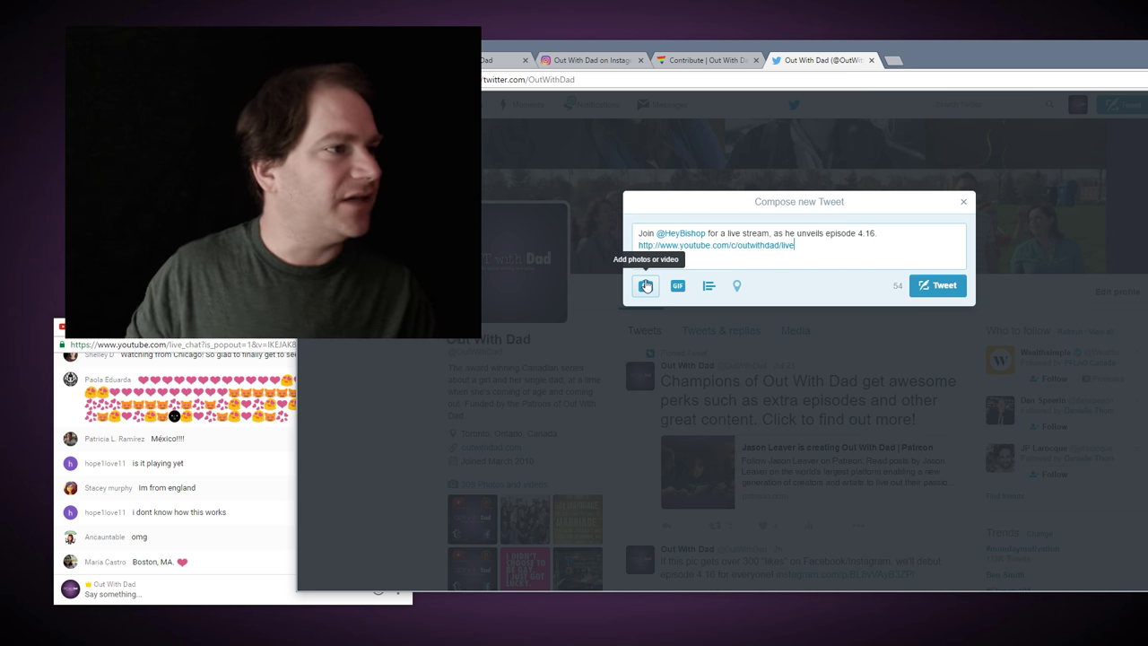
{"action": "left_click", "coordinate": [942, 287]}
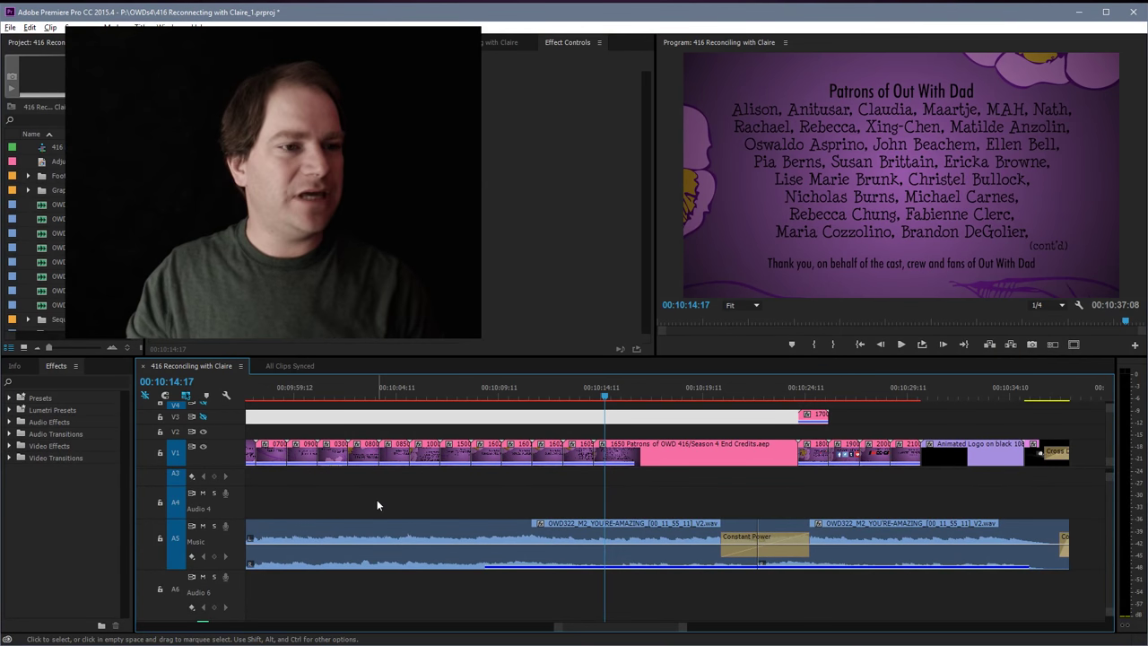
Return to the start of the 416 sequence and look over its full length with the audio tracks enlarged.
{"action": "key", "text": "backslash"}
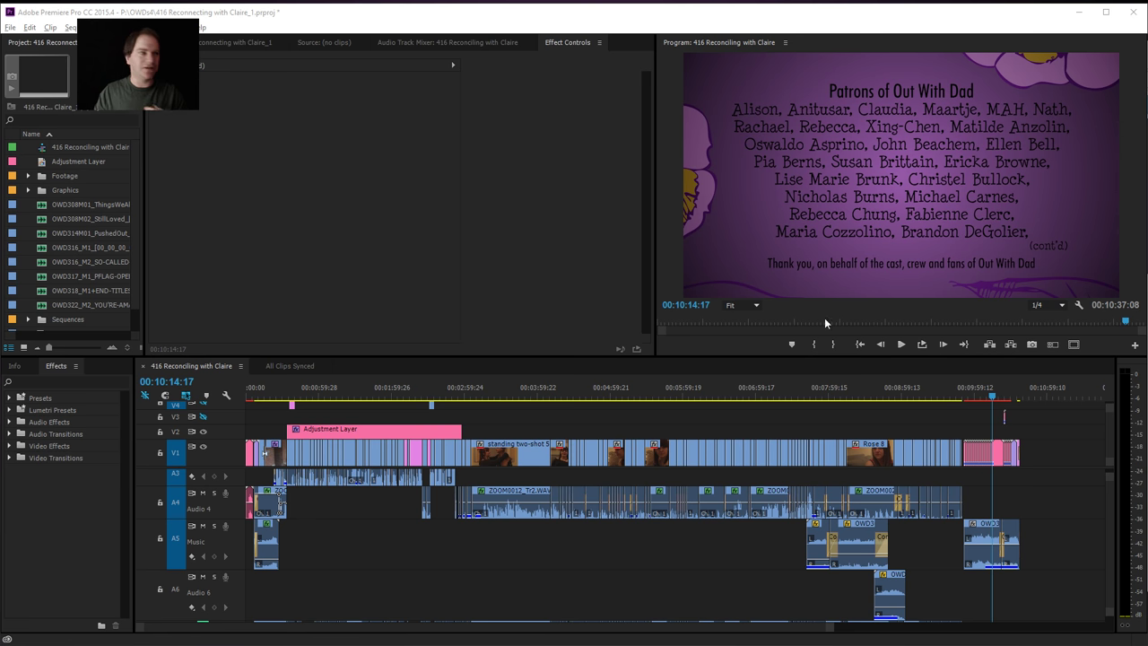
{"action": "key", "text": "backslash"}
{"action": "key", "text": "backslash"}
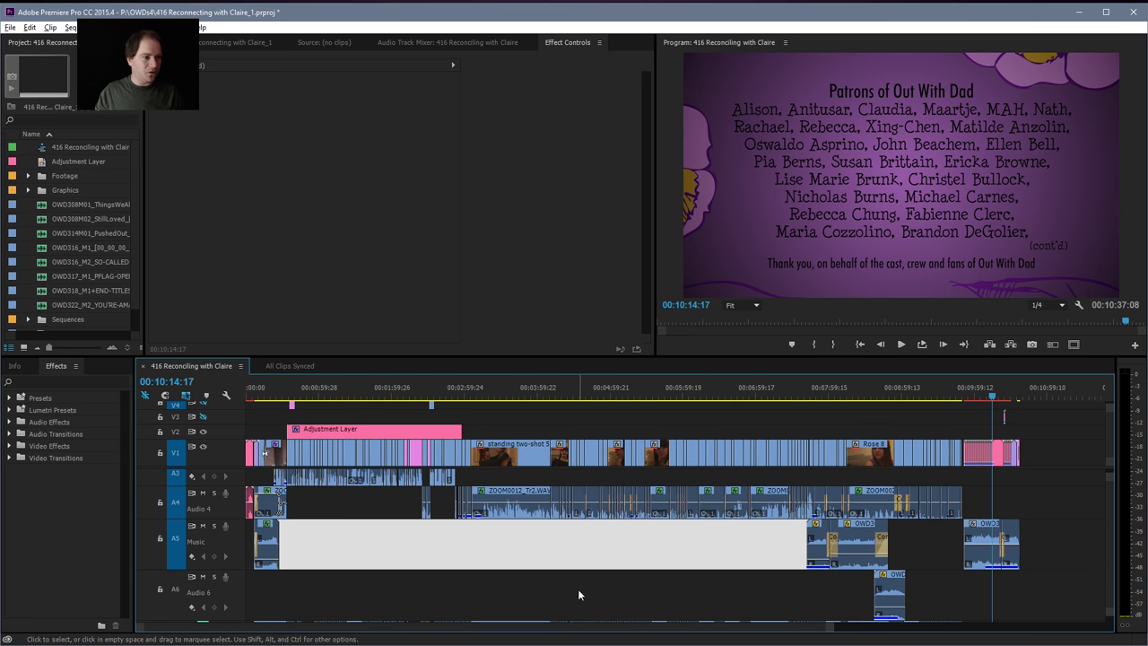
{"action": "key", "text": "Home"}
{"action": "key", "text": "alt+equal"}
{"action": "key", "text": "alt+equal"}
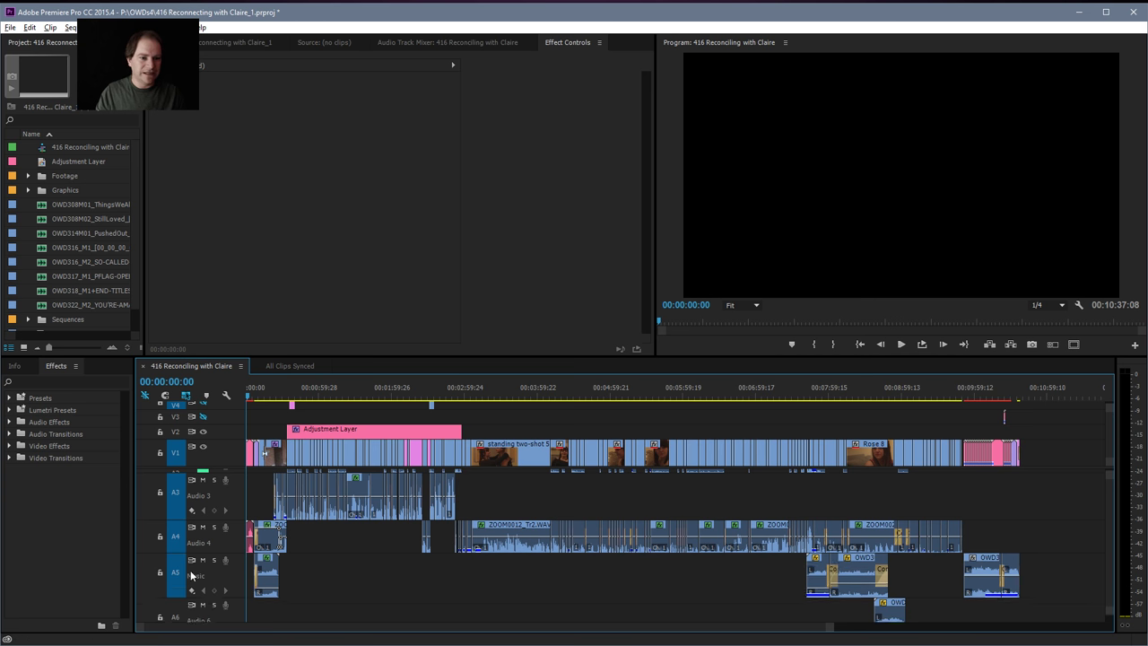
{"action": "scroll", "coordinate": [819, 553], "scroll_direction": "down", "scroll_amount": 2}
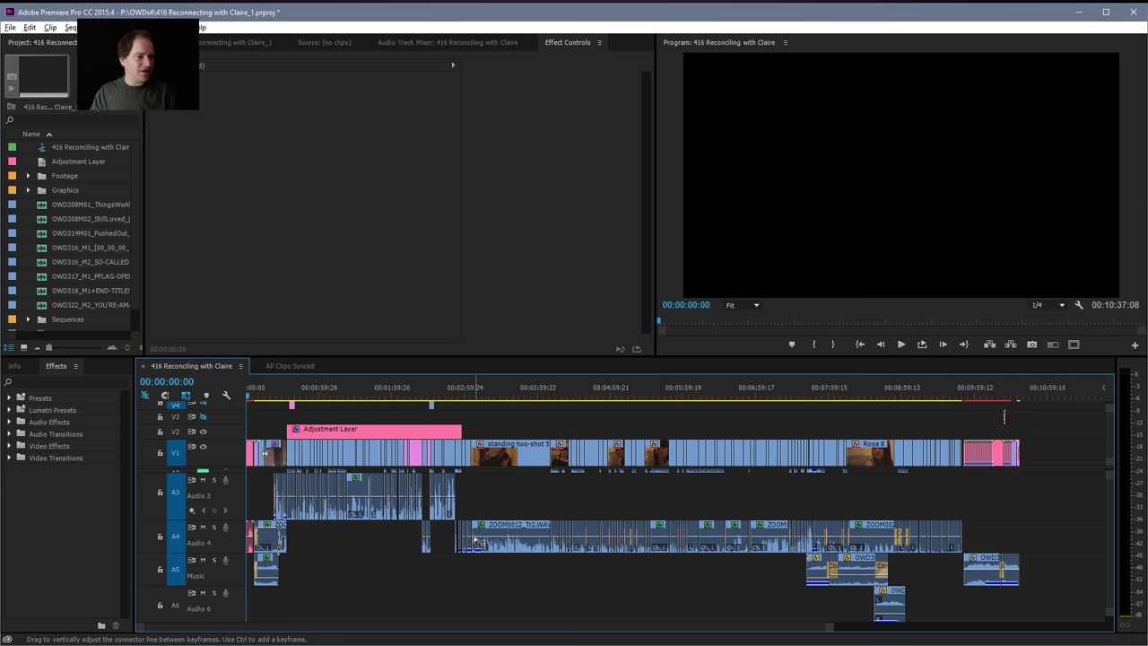
{"action": "scroll", "coordinate": [523, 556], "scroll_direction": "up", "scroll_amount": 2}
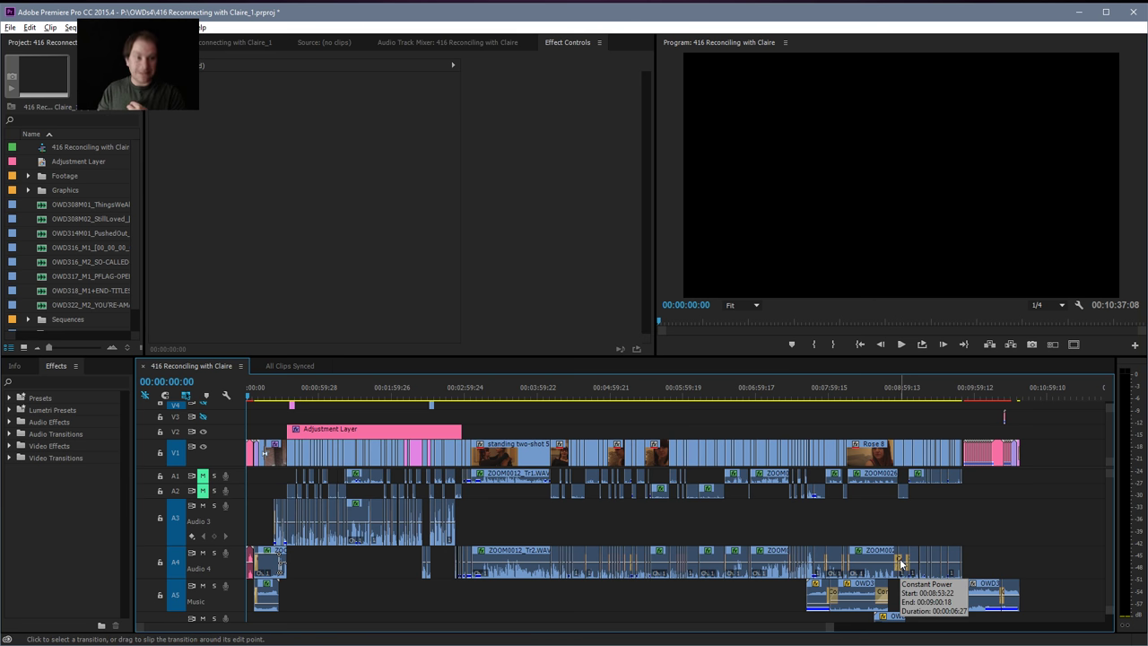
Select the Adjustment Layer on V2 to inspect its effects, and view 00:00:37:12 with track V2 hidden.
{"action": "left_click", "coordinate": [333, 397]}
{"action": "left_click", "coordinate": [343, 431]}
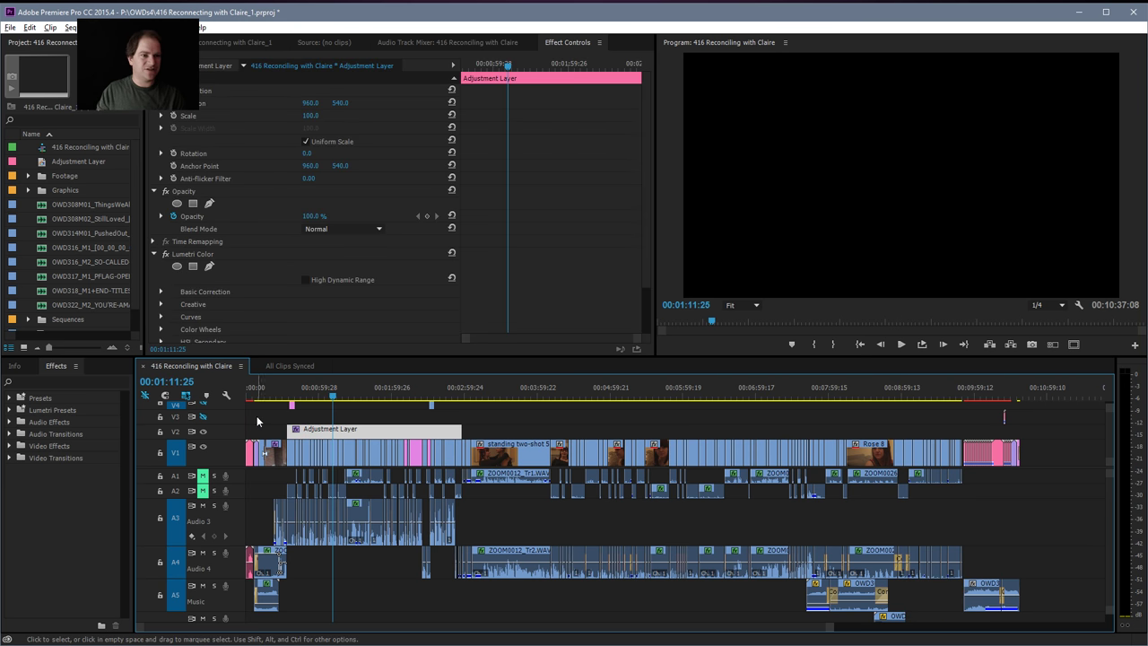
{"action": "left_click", "coordinate": [291, 391]}
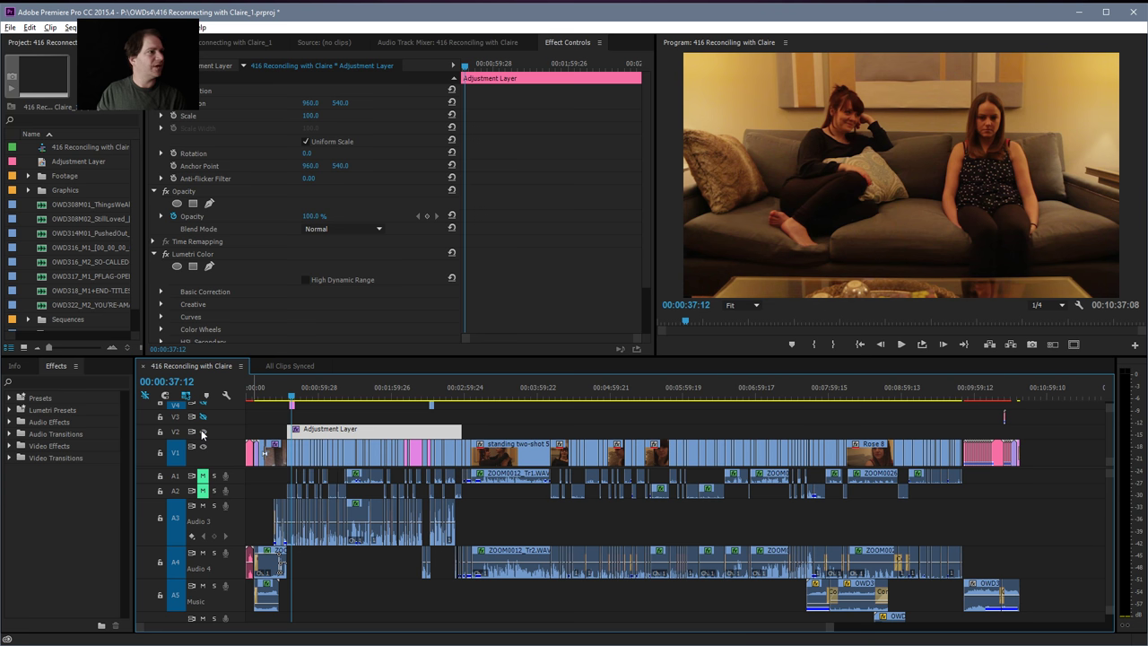
{"action": "key", "text": "equal"}
{"action": "key", "text": "equal"}
{"action": "key", "text": "equal"}
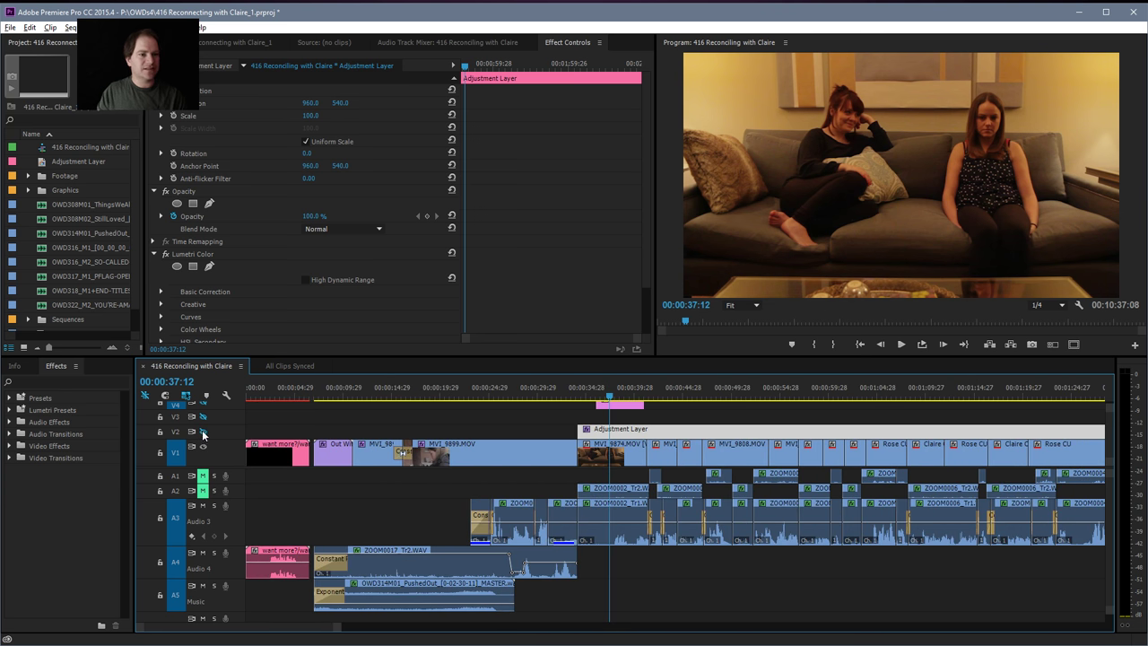
Compare the source clip MVI_9874.MOV with its Lumetri Color effect off and on, and show track V2 again.
{"action": "key", "text": "d"}
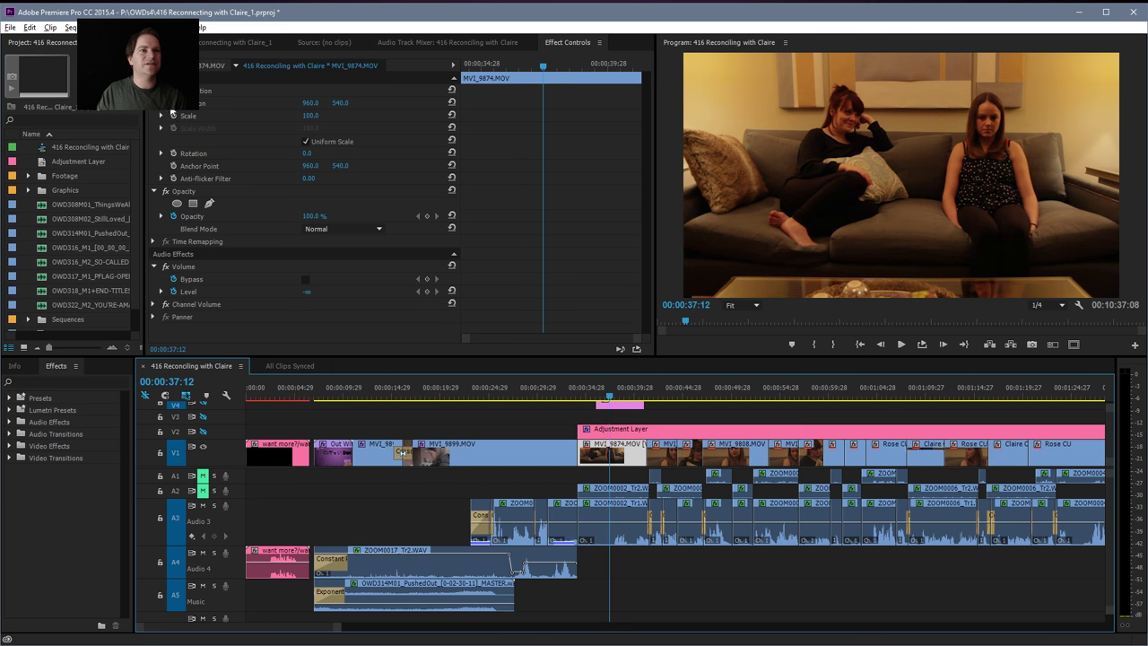
{"action": "key", "text": "f"}
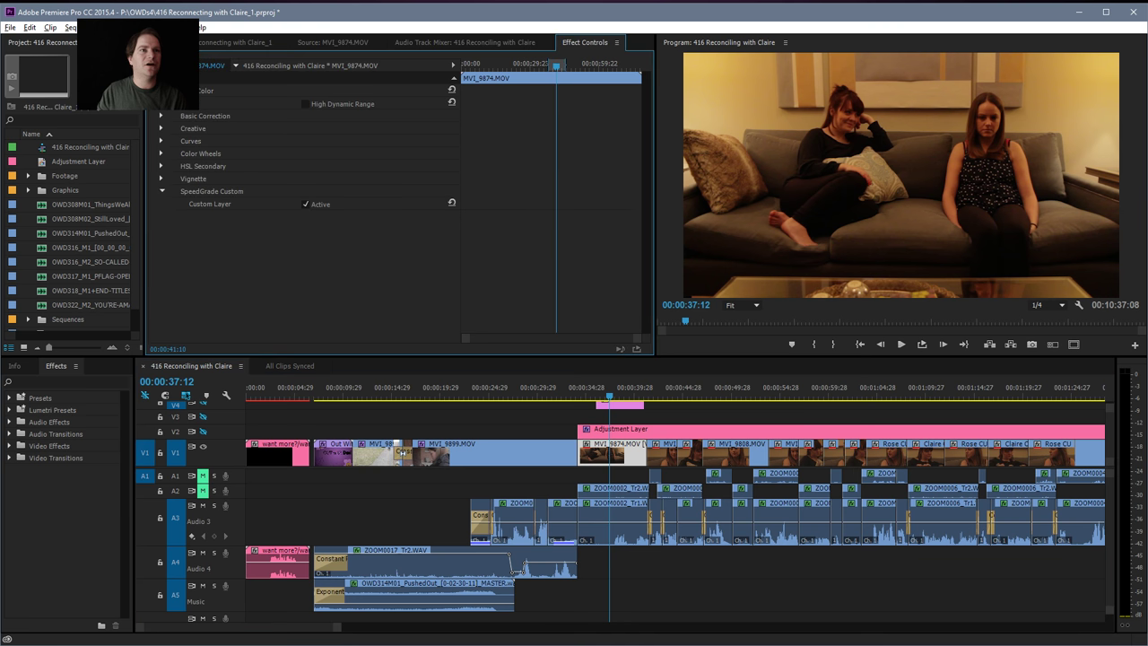
{"action": "left_click", "coordinate": [159, 90]}
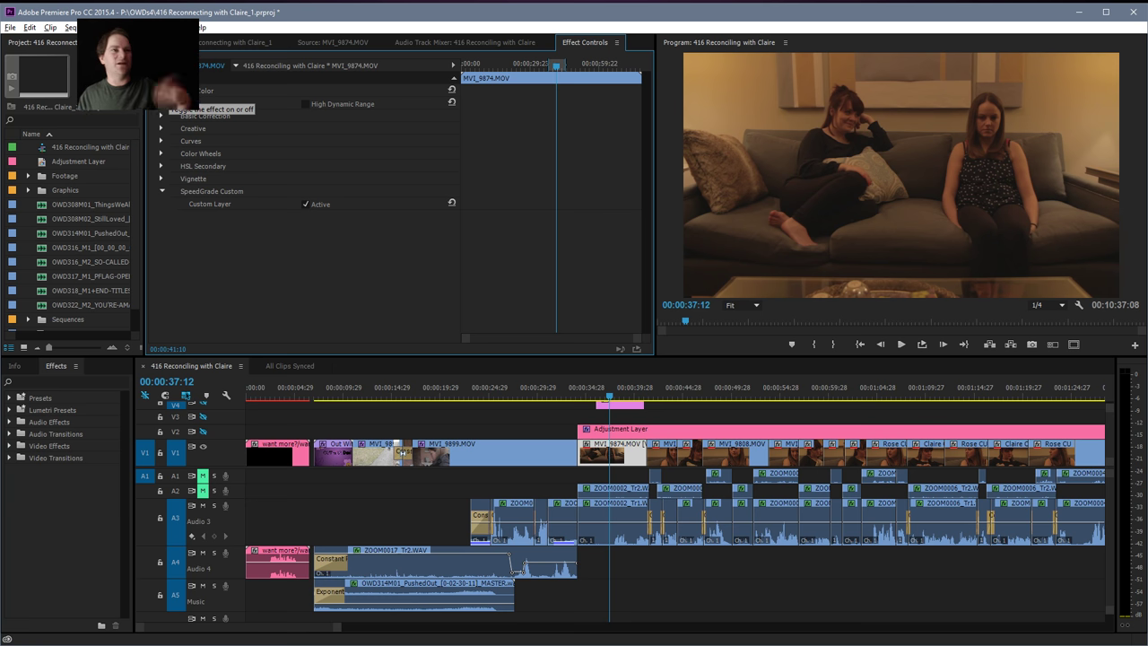
{"action": "left_click", "coordinate": [160, 90]}
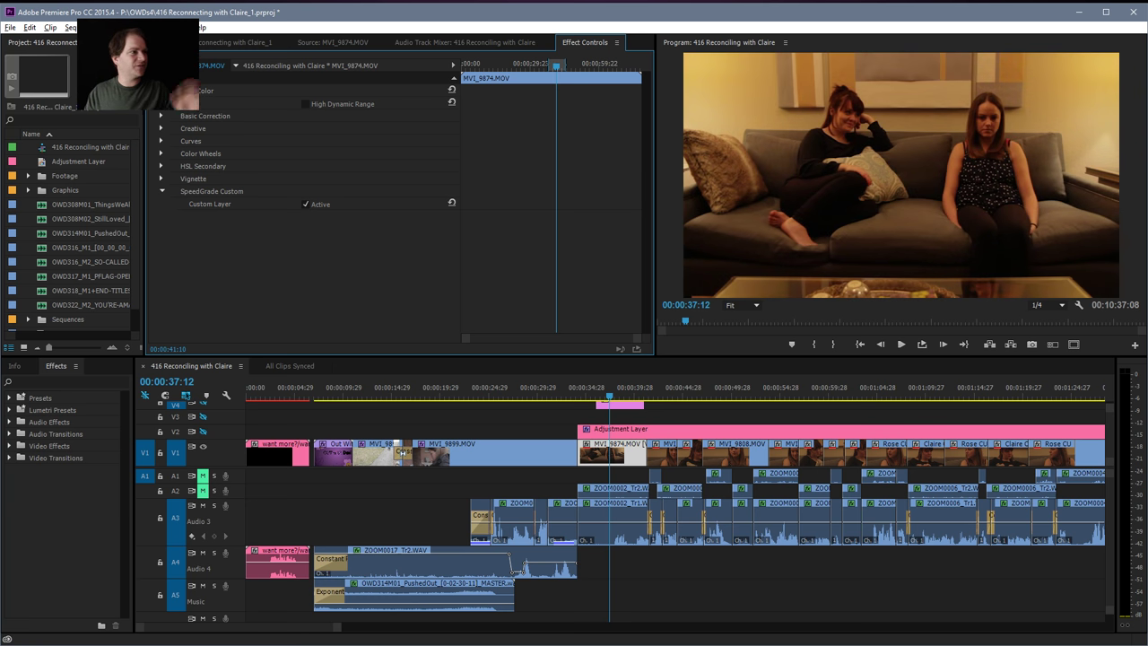
{"action": "left_click", "coordinate": [204, 435]}
{"action": "left_click", "coordinate": [453, 436]}
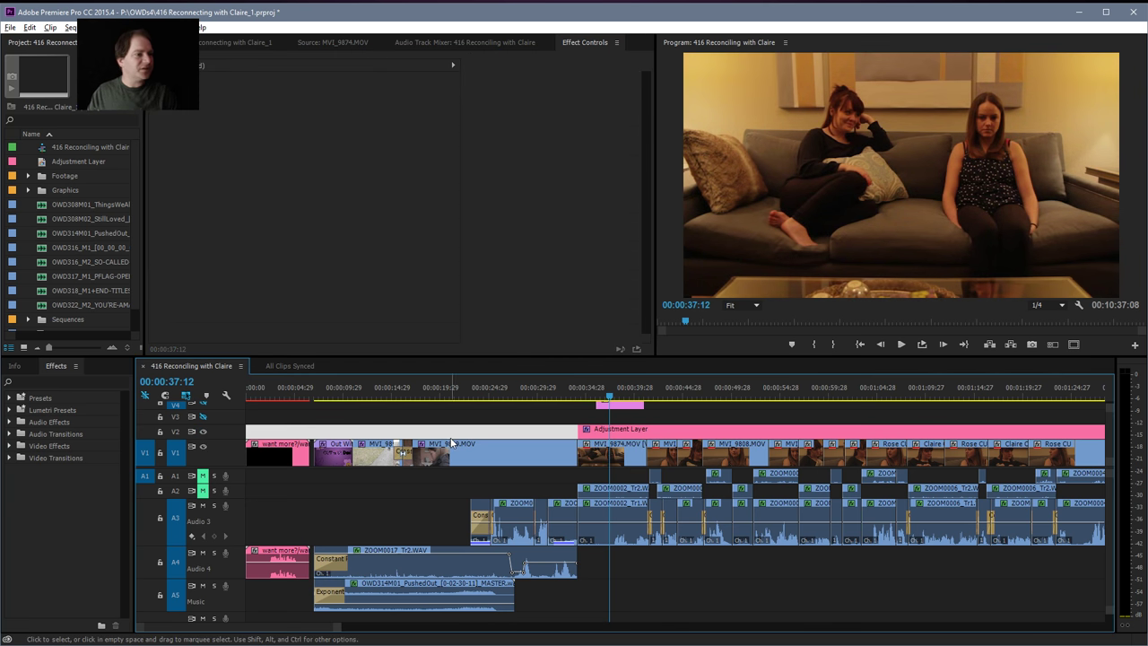
Shift the V1 clips from 1800 PFLAG through the animated logo to the end of the 1700 Thanks clip, and delete that clip from V3.
{"action": "key", "text": "backslash"}
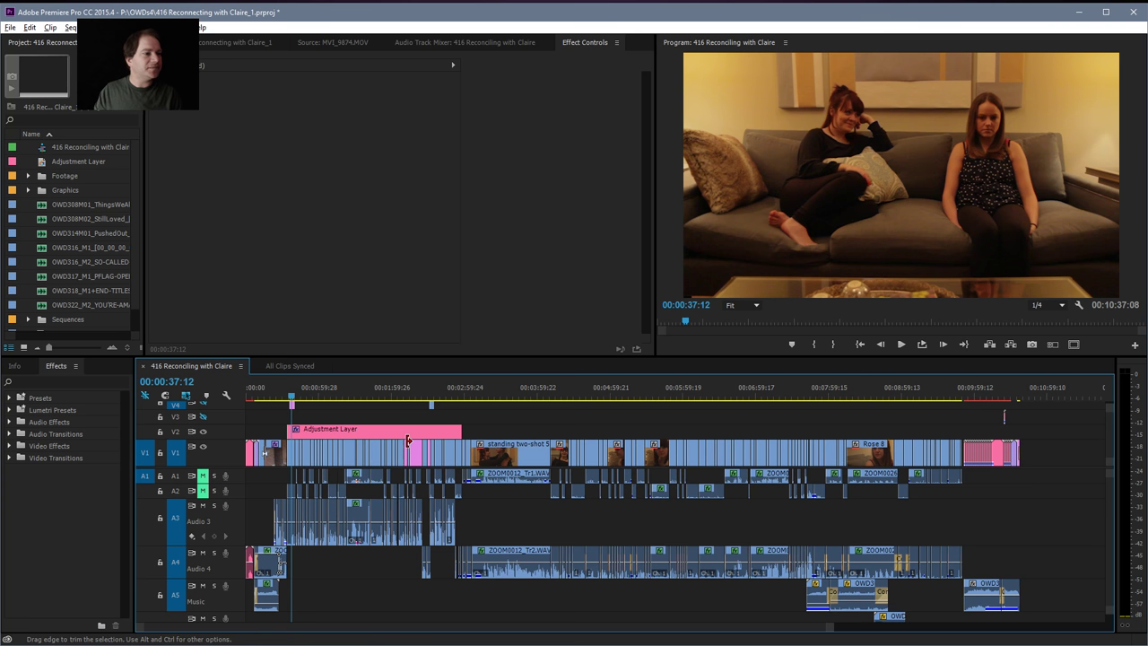
{"action": "left_click", "coordinate": [1005, 390]}
{"action": "key", "text": "backslash"}
{"action": "key", "text": "="}
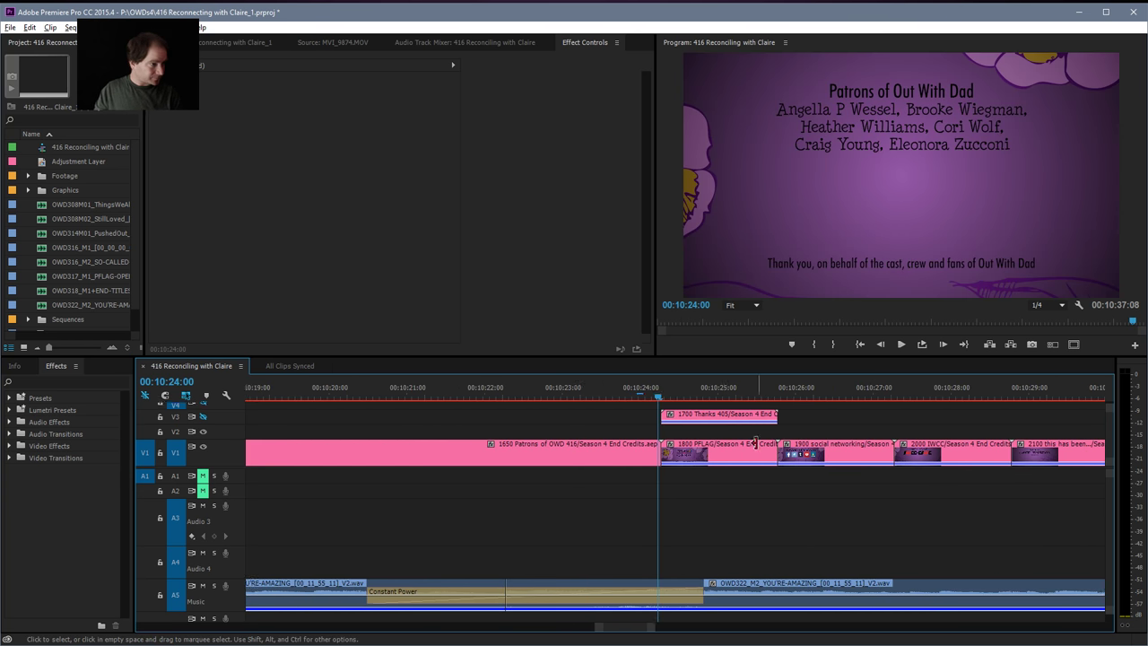
{"action": "key", "text": "minus"}
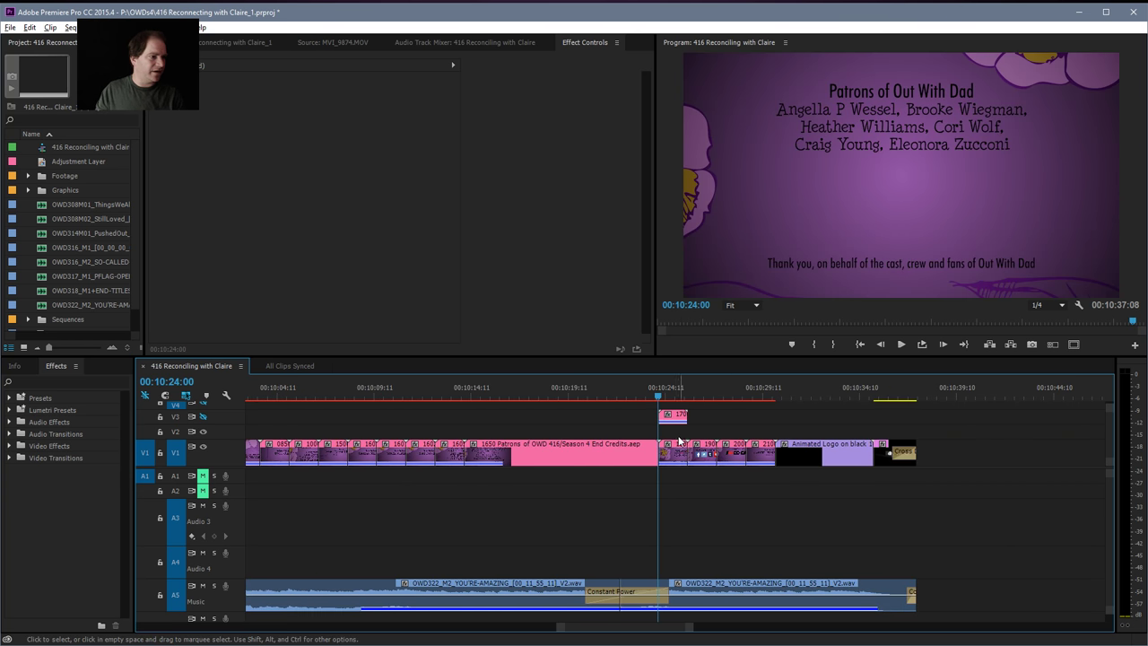
{"action": "left_click_drag", "start_coordinate": [679, 441], "coordinate": [707, 465]}
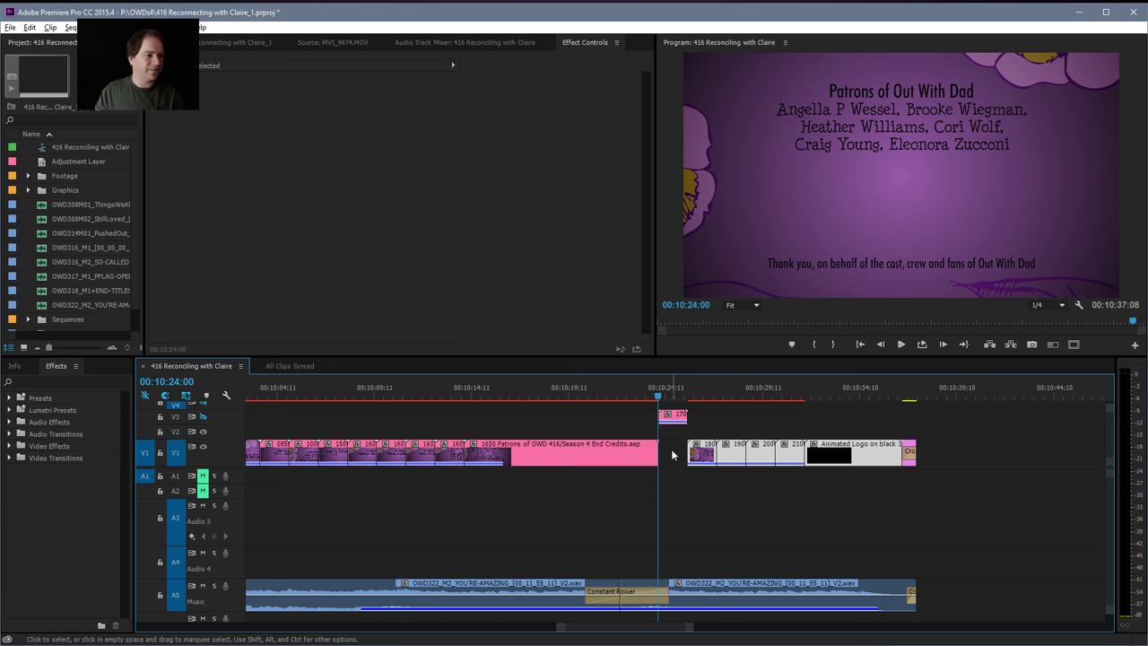
{"action": "left_click", "coordinate": [667, 459]}
{"action": "key", "text": "="}
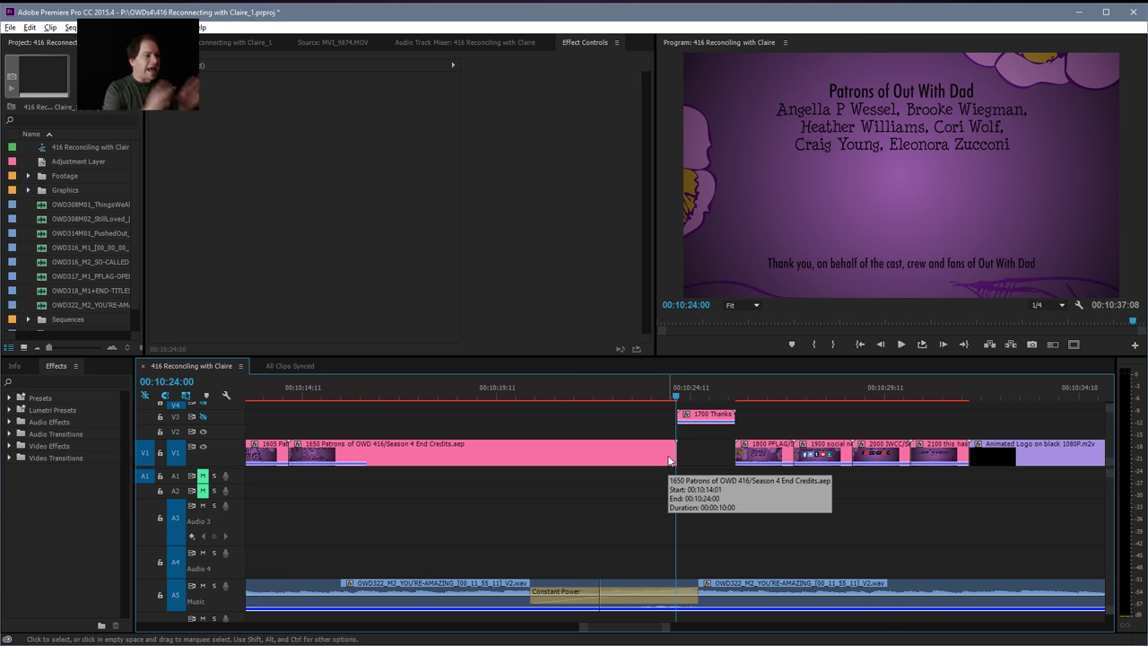
{"action": "left_click", "coordinate": [693, 423]}
{"action": "key", "text": "Delete"}
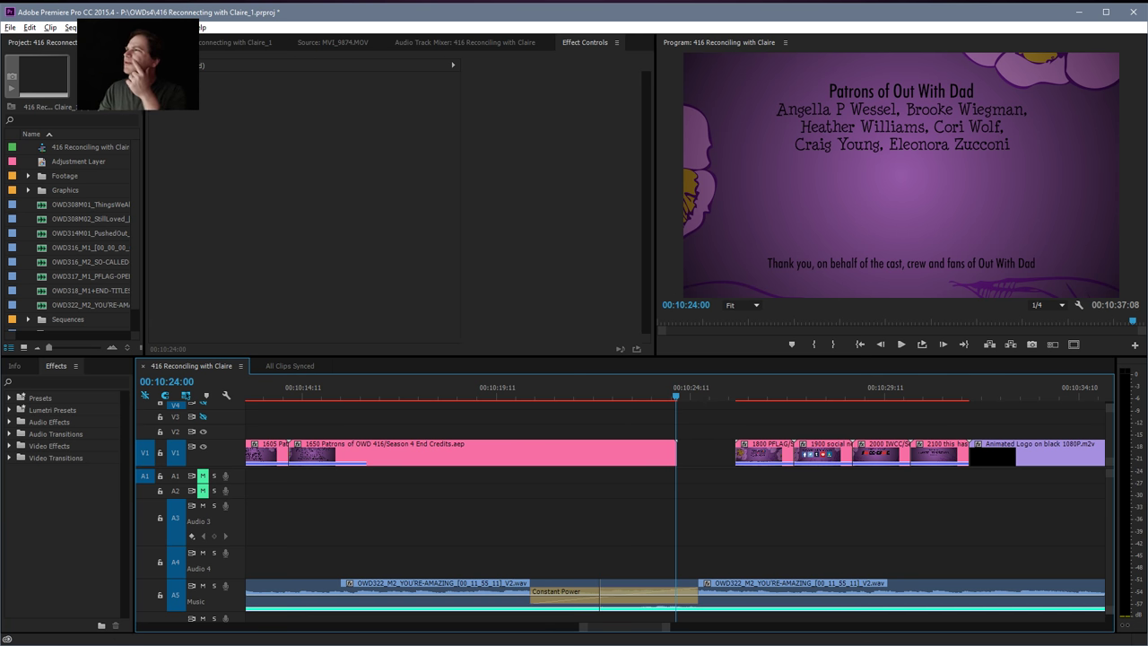
Check in the OWD Episode Status spreadsheet which month's patrons funded episode 4.16, and return to Premiere Pro.
{"action": "key", "text": "alt+Tab"}
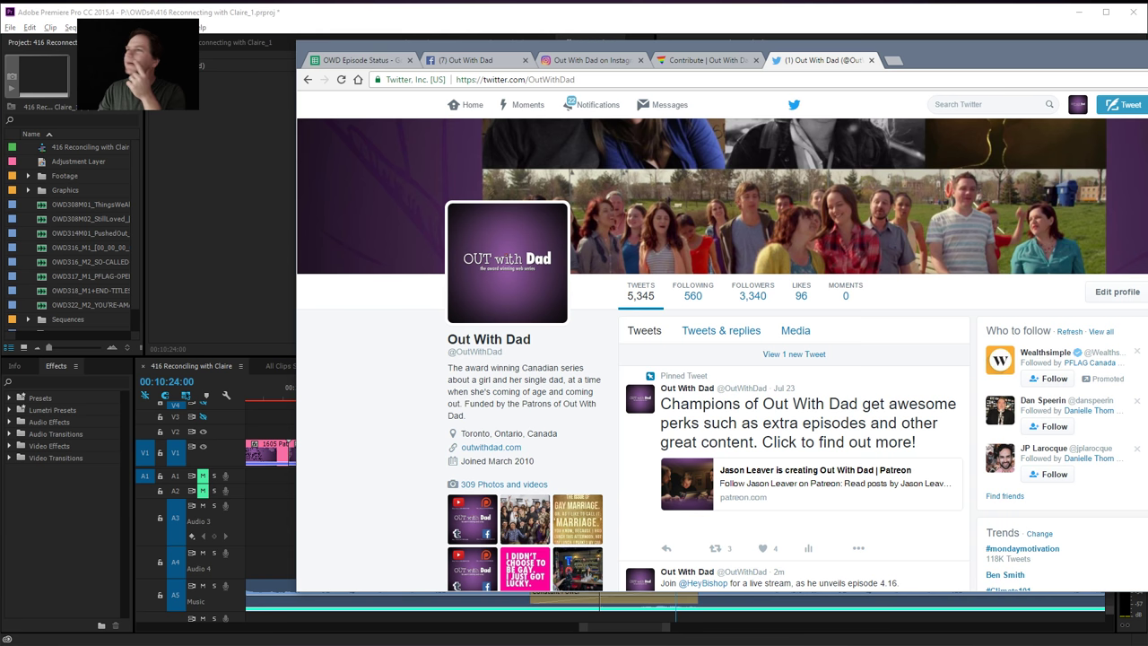
{"action": "left_click", "coordinate": [344, 60]}
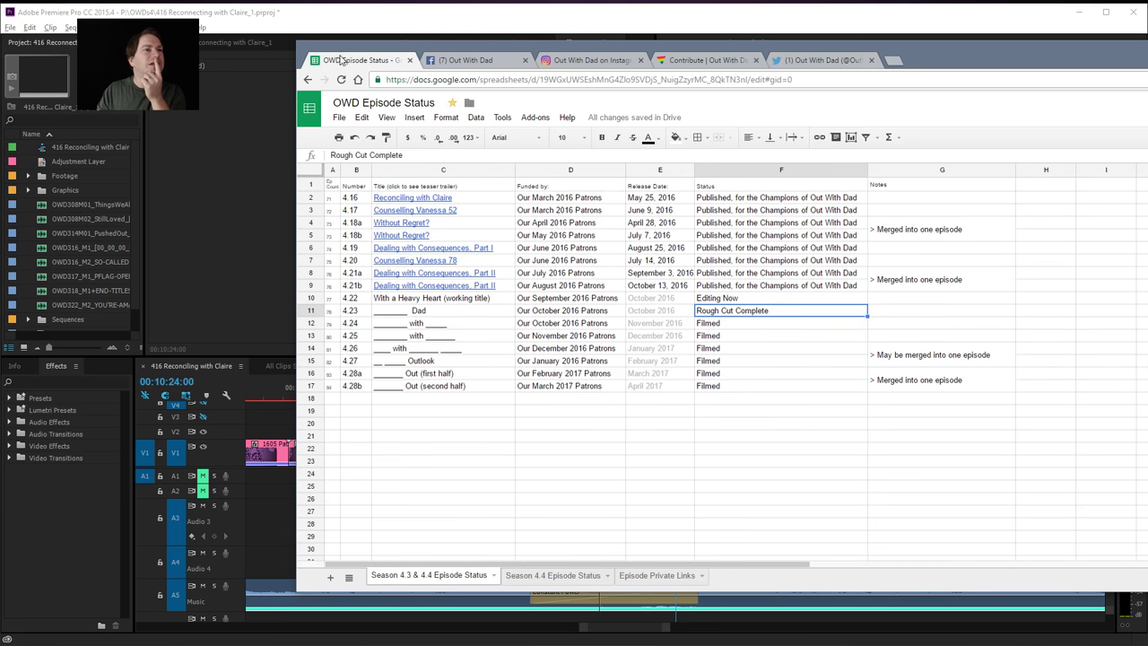
{"action": "left_click", "coordinate": [556, 199]}
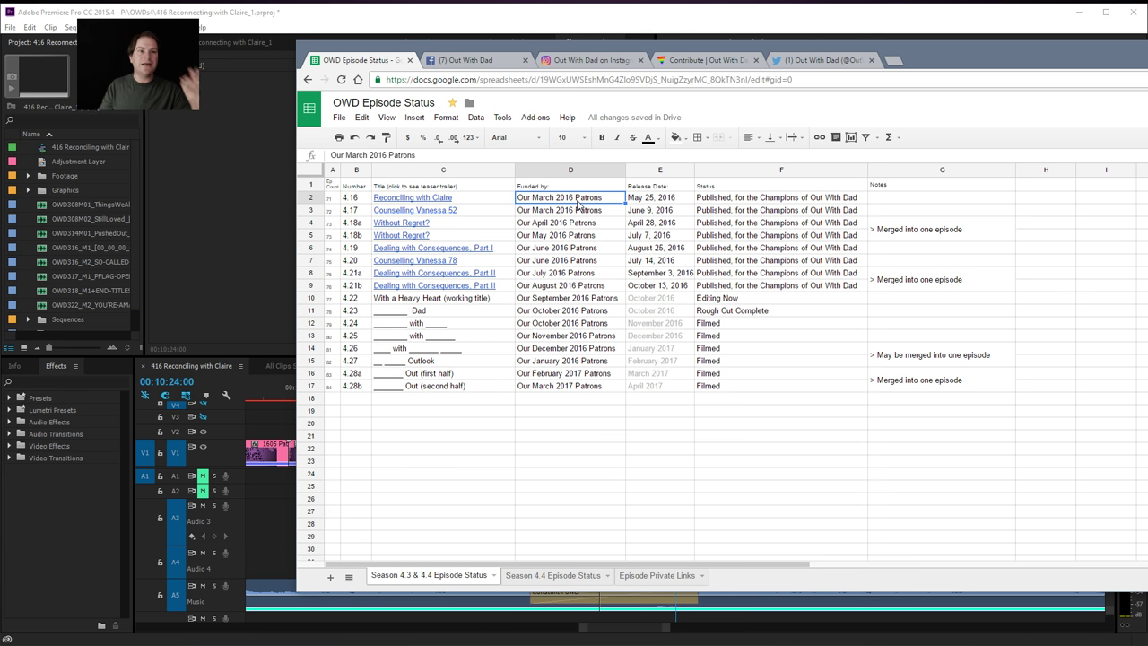
{"action": "left_click", "coordinate": [299, 13]}
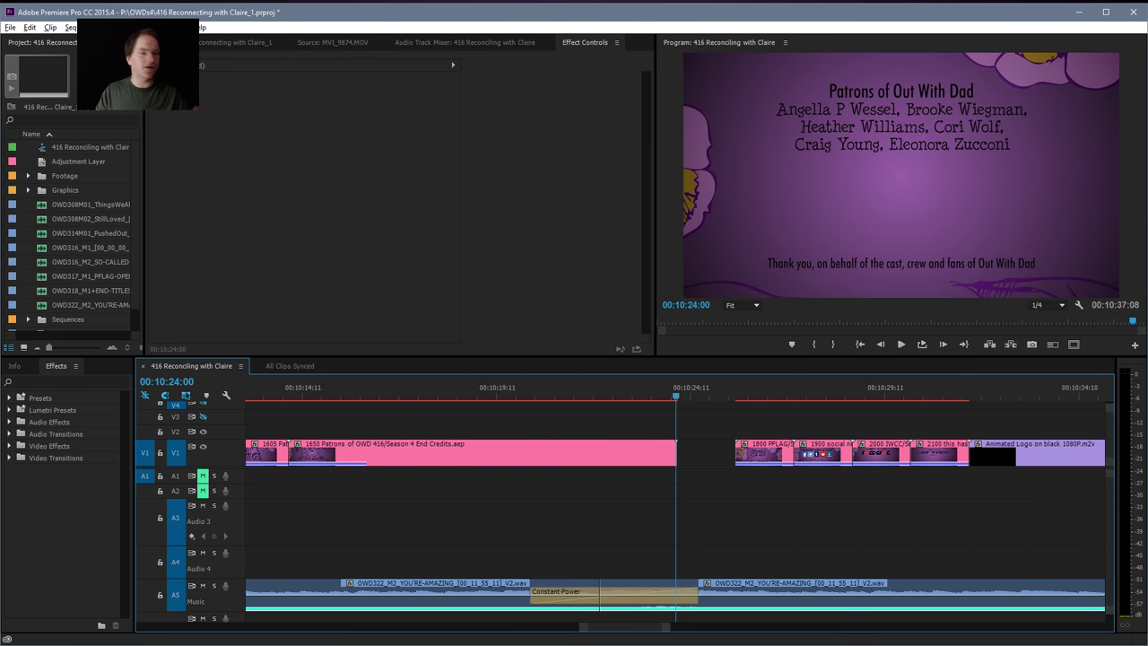
Switch to After Effects and trim the 1680 Thank you March Patrons 416 comp to a work area ending at 0:00:01:23.
{"action": "key", "text": "alt+Tab"}
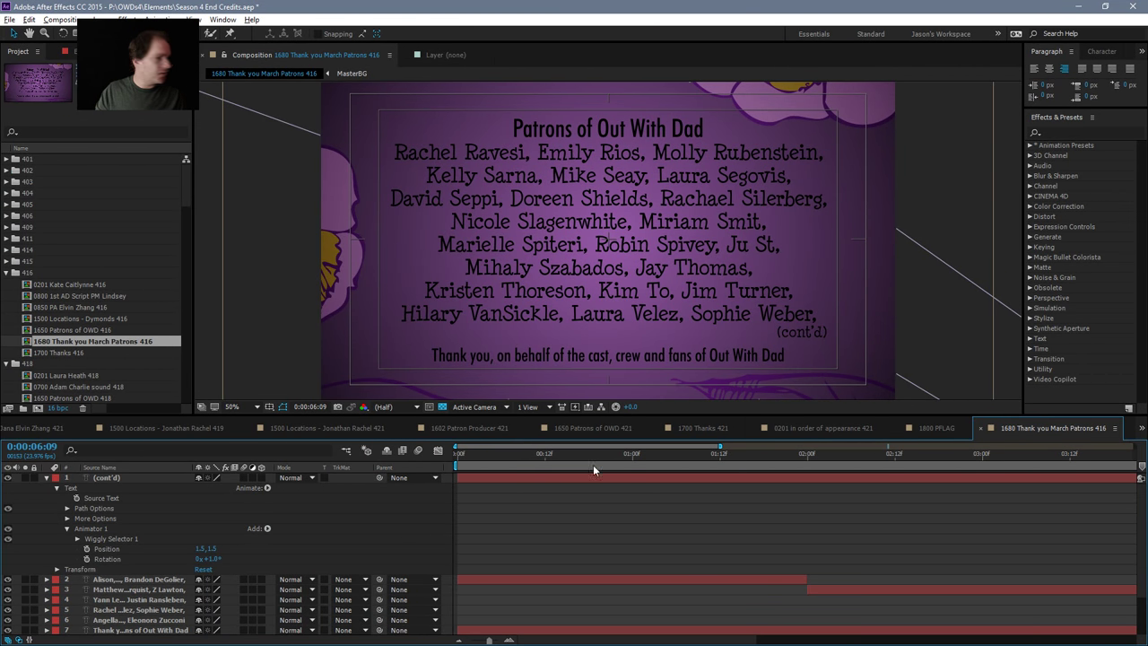
{"action": "key", "text": "Home"}
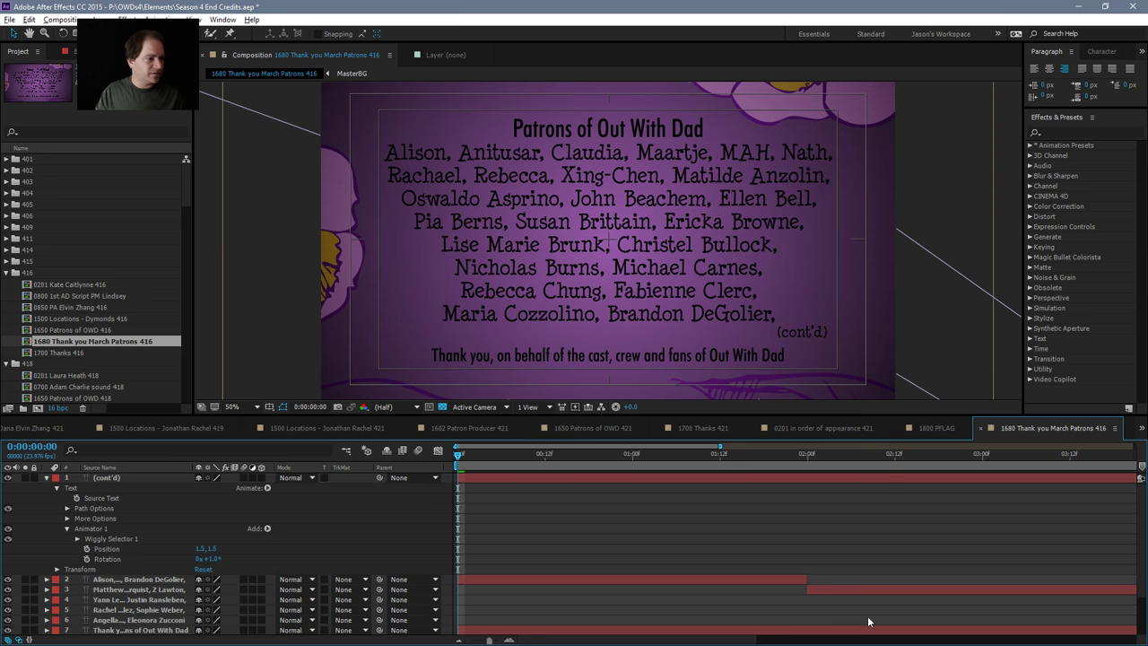
{"action": "left_click", "coordinate": [789, 579]}
{"action": "key", "text": "o"}
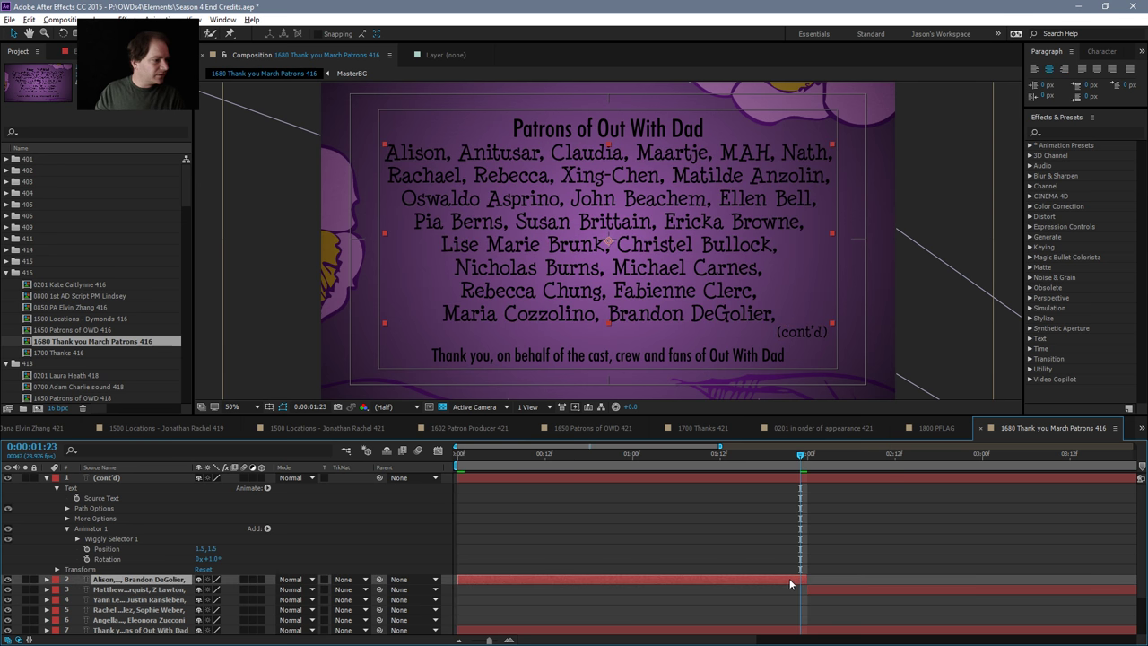
{"action": "right_click", "coordinate": [732, 463]}
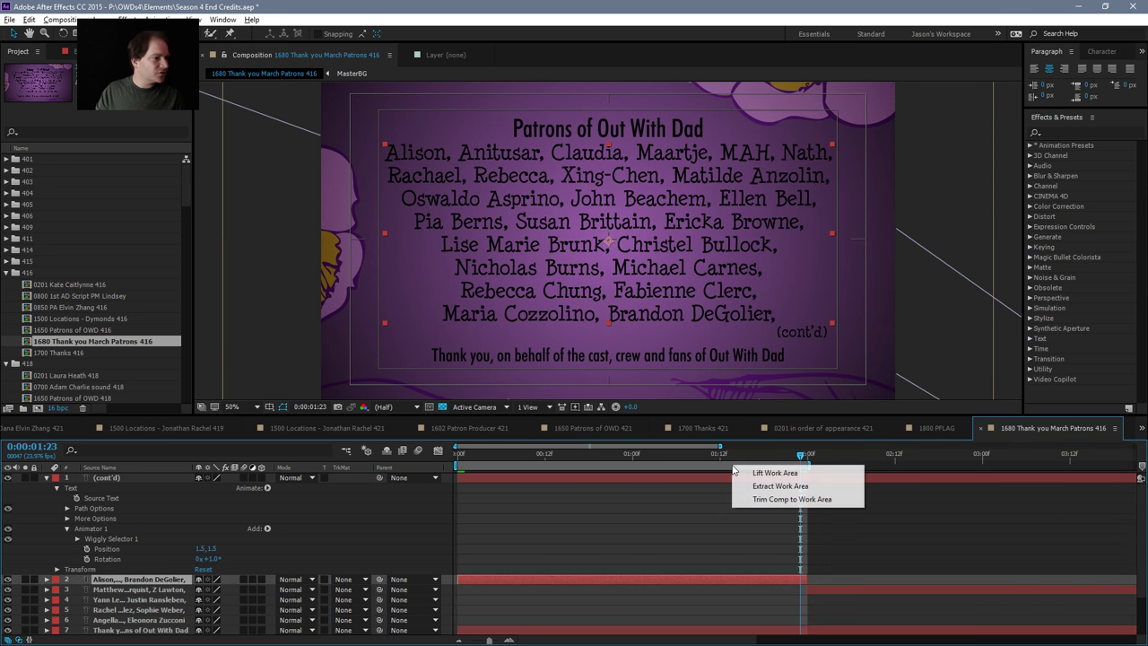
{"action": "left_click", "coordinate": [768, 495]}
Delete the five patron-name text layers between the (cont'd) layer and the thank-you line.
{"action": "left_click", "coordinate": [130, 593]}
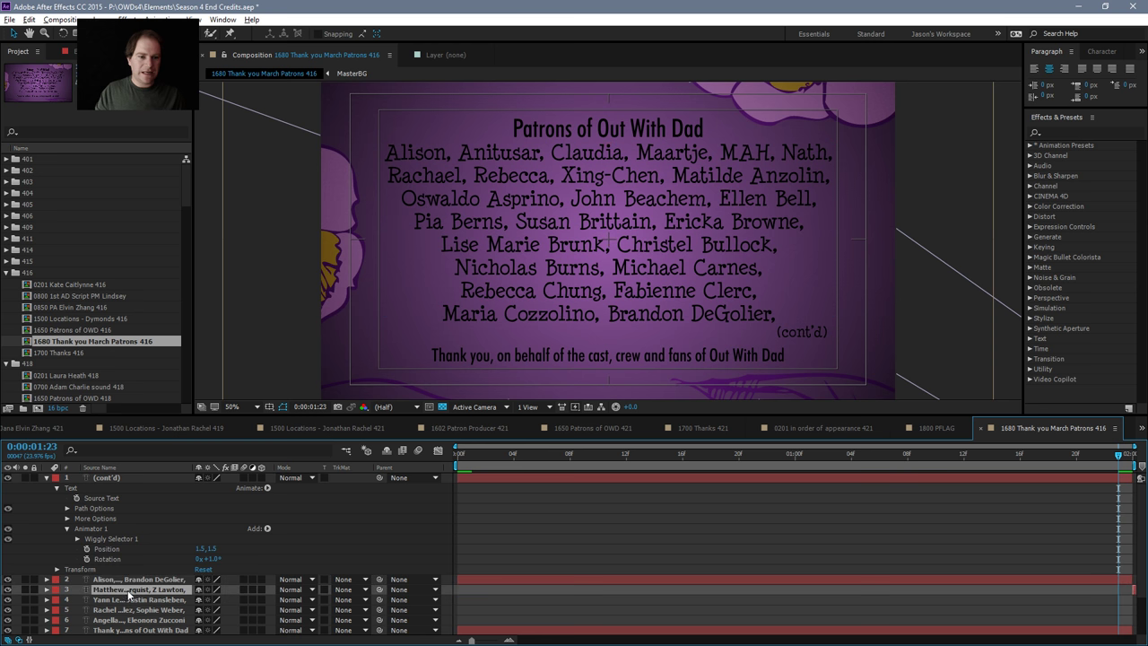
{"action": "scroll", "coordinate": [131, 593], "scroll_direction": "down", "scroll_amount": 2}
{"action": "left_click", "coordinate": [132, 577], "text": "shift"}
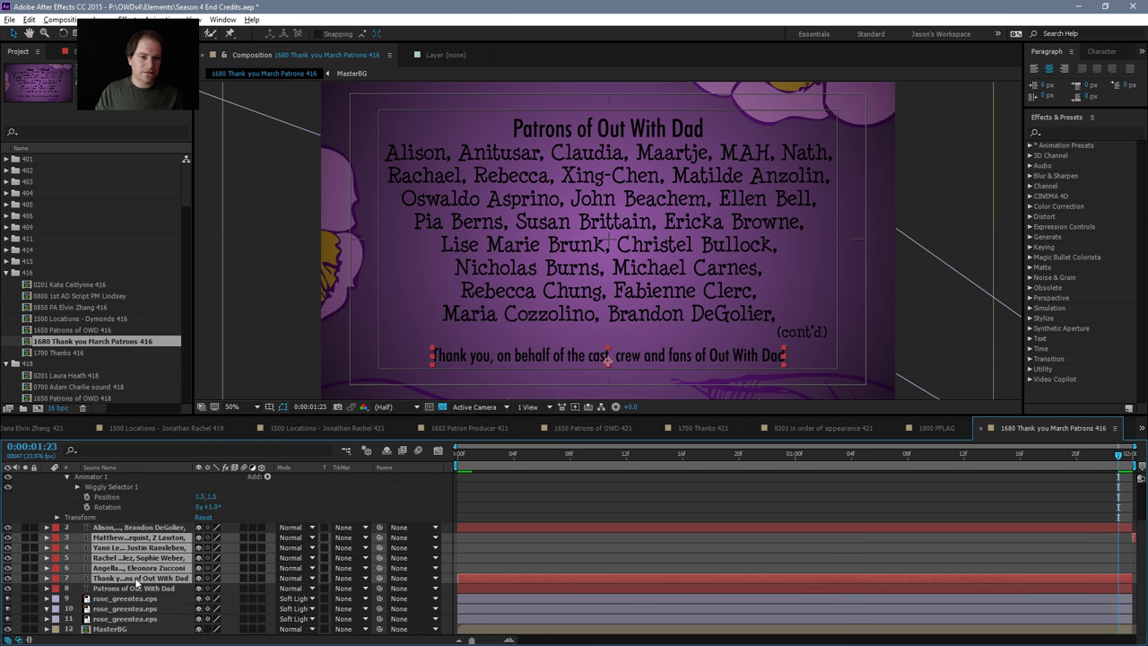
{"action": "left_click", "coordinate": [136, 581], "text": "ctrl"}
{"action": "key", "text": "Delete"}
{"action": "left_click", "coordinate": [128, 566]}
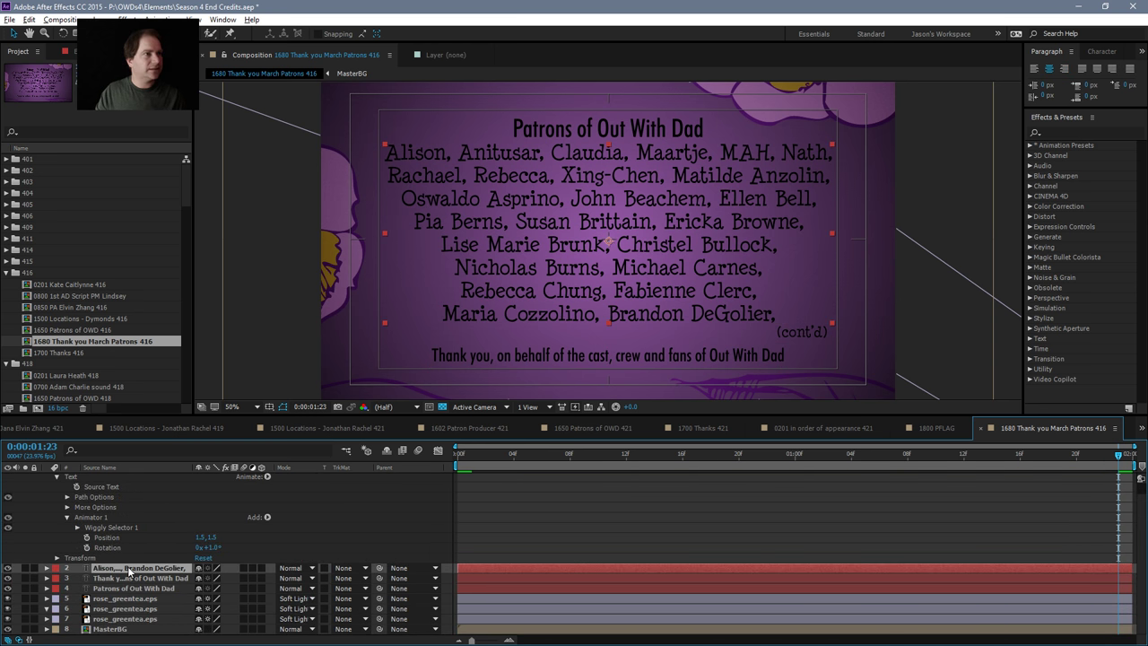
{"action": "key", "text": "Delete"}
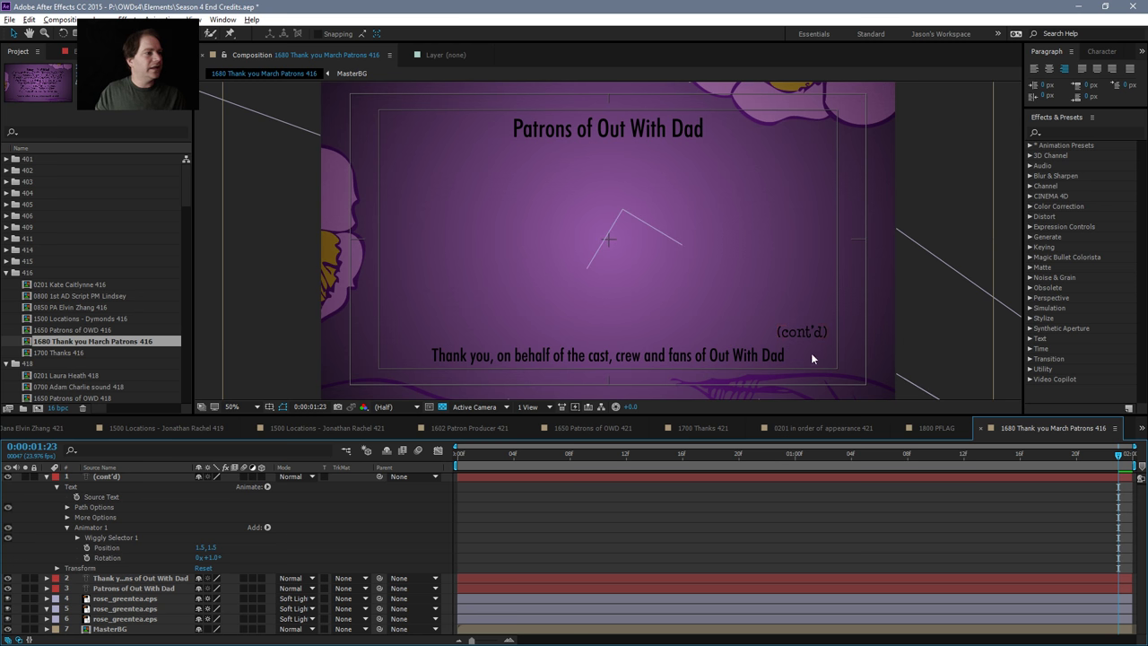
Delete the (cont'd) layer and add a text line reading "Thank you to all of the" at the centre of the frame.
{"action": "key", "text": "Delete"}
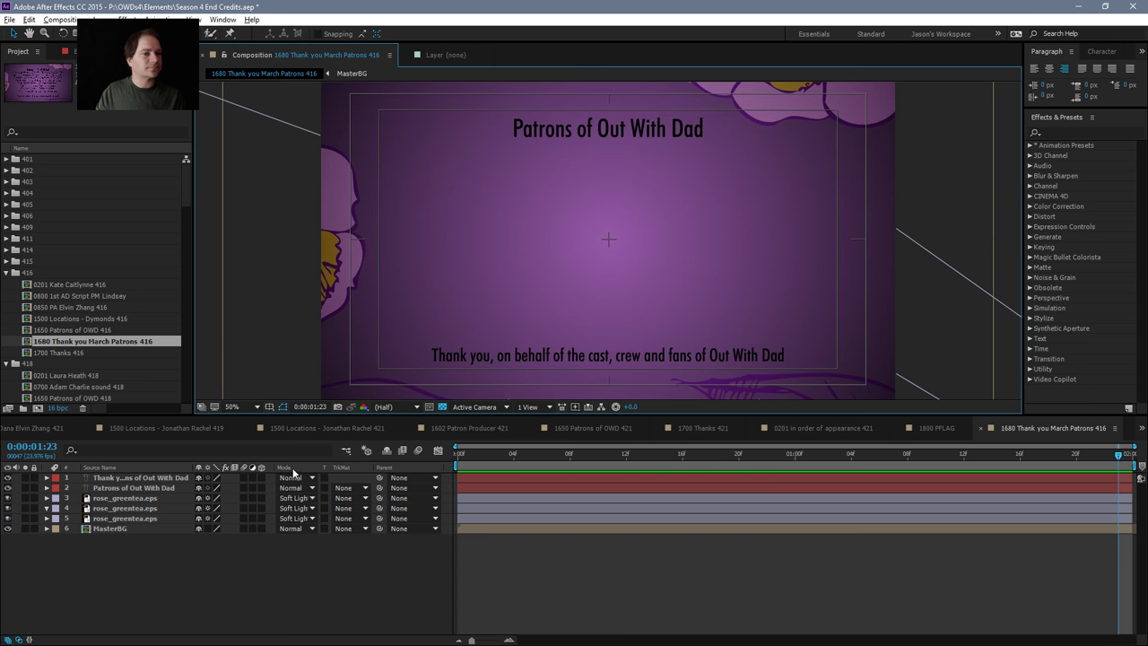
{"action": "key", "text": "ctrl+t"}
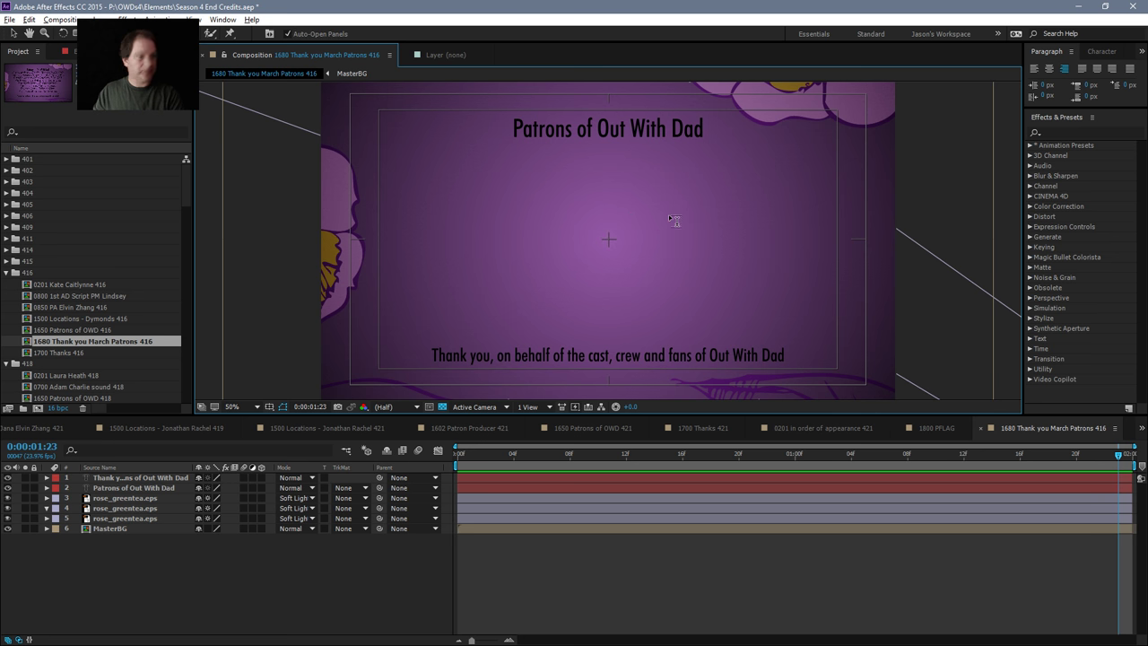
{"action": "left_click", "coordinate": [609, 241]}
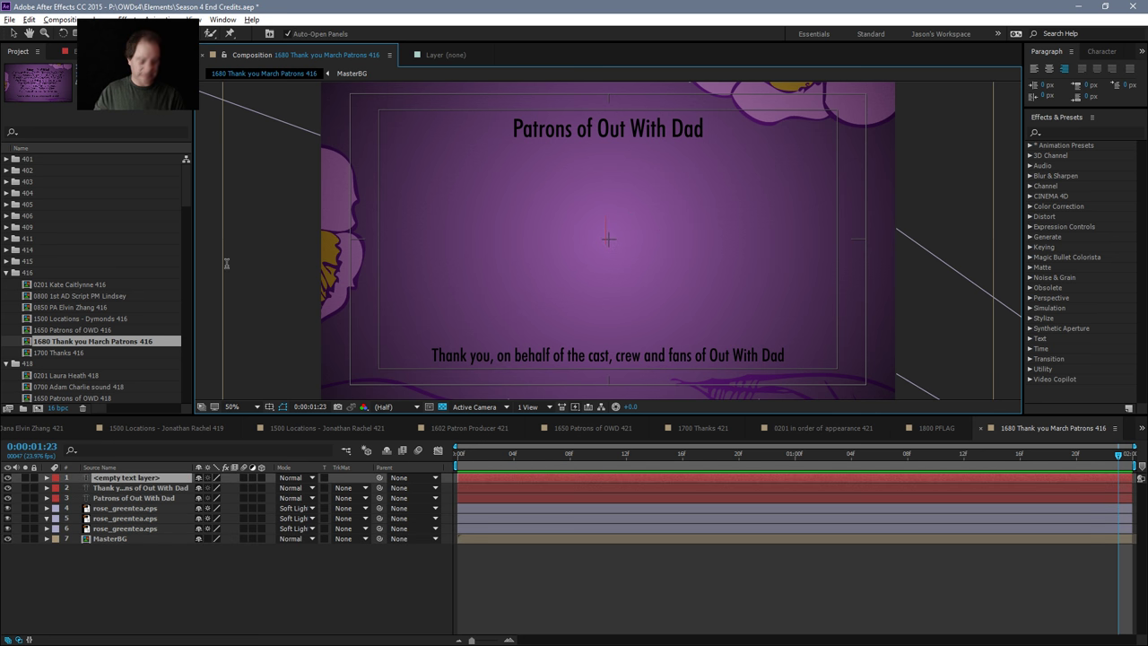
{"action": "type", "text": "T"}
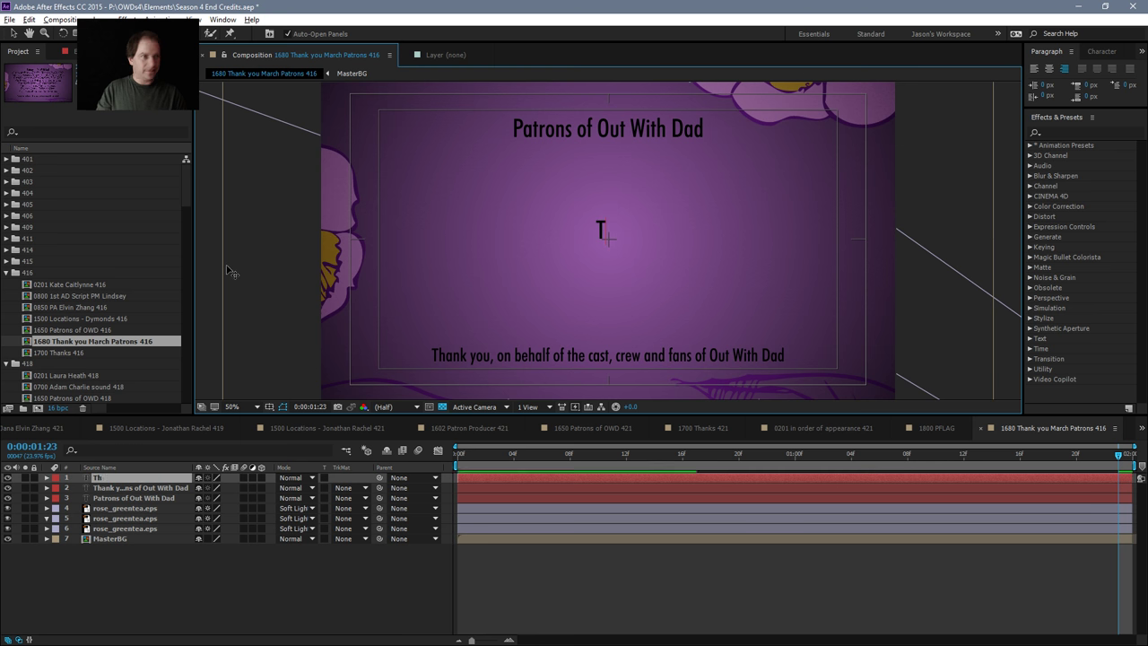
{"action": "type", "text": "hank you to a"}
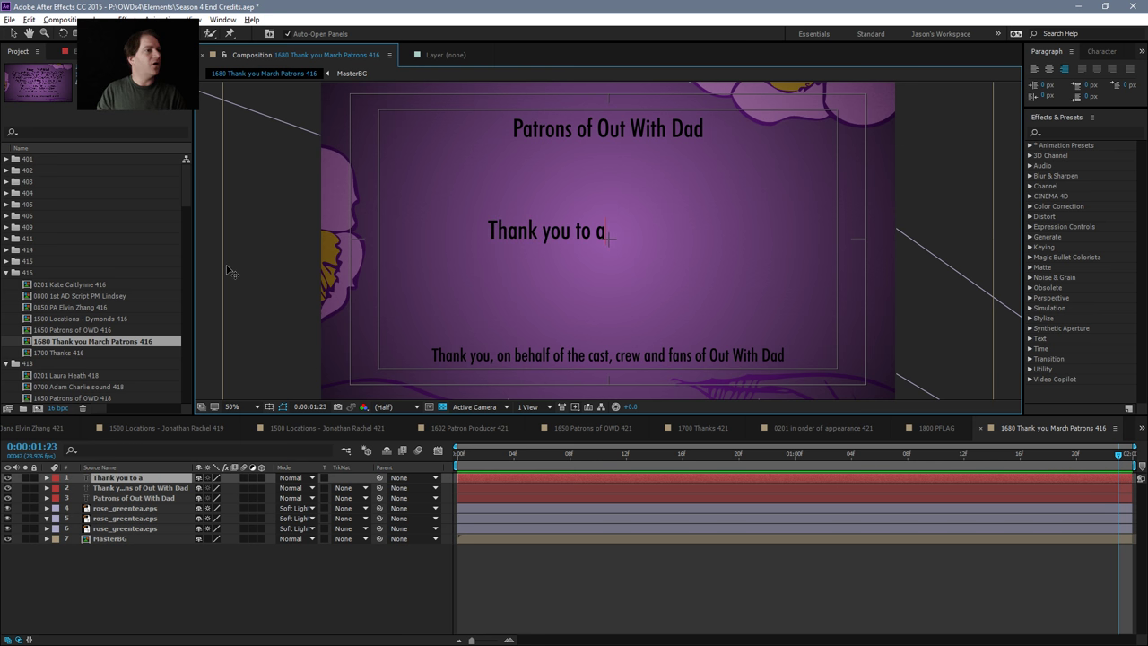
{"action": "type", "text": "ll of the"}
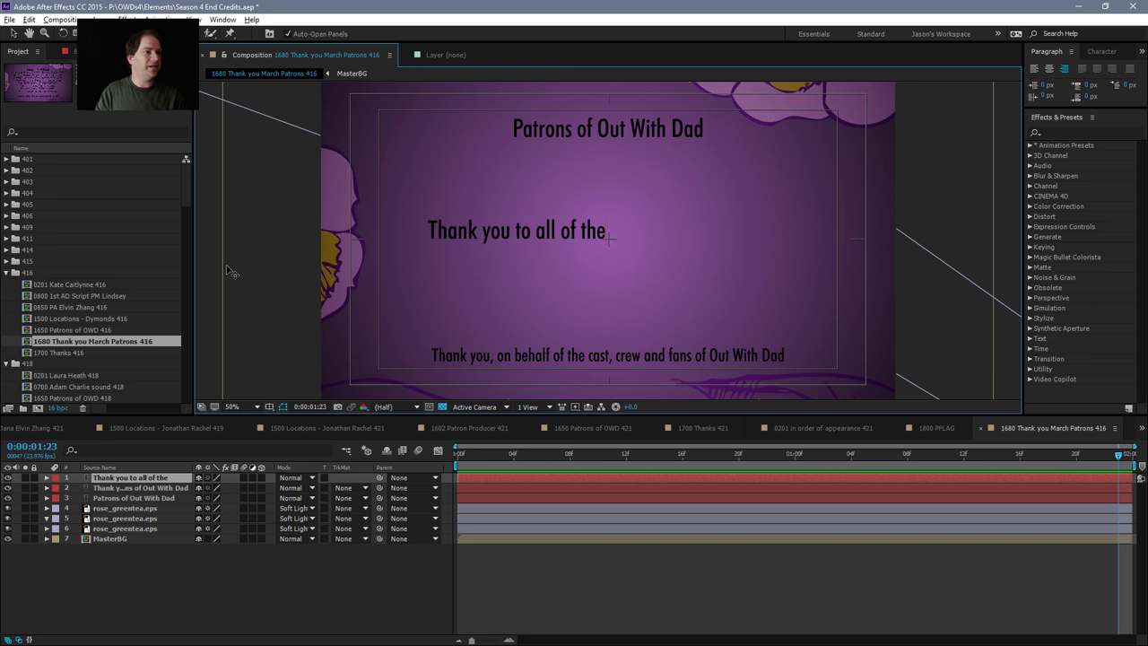
Move the new thank-you line up beneath the Patrons of Out With Dad title, and delete that title layer.
{"action": "left_click", "coordinate": [128, 481]}
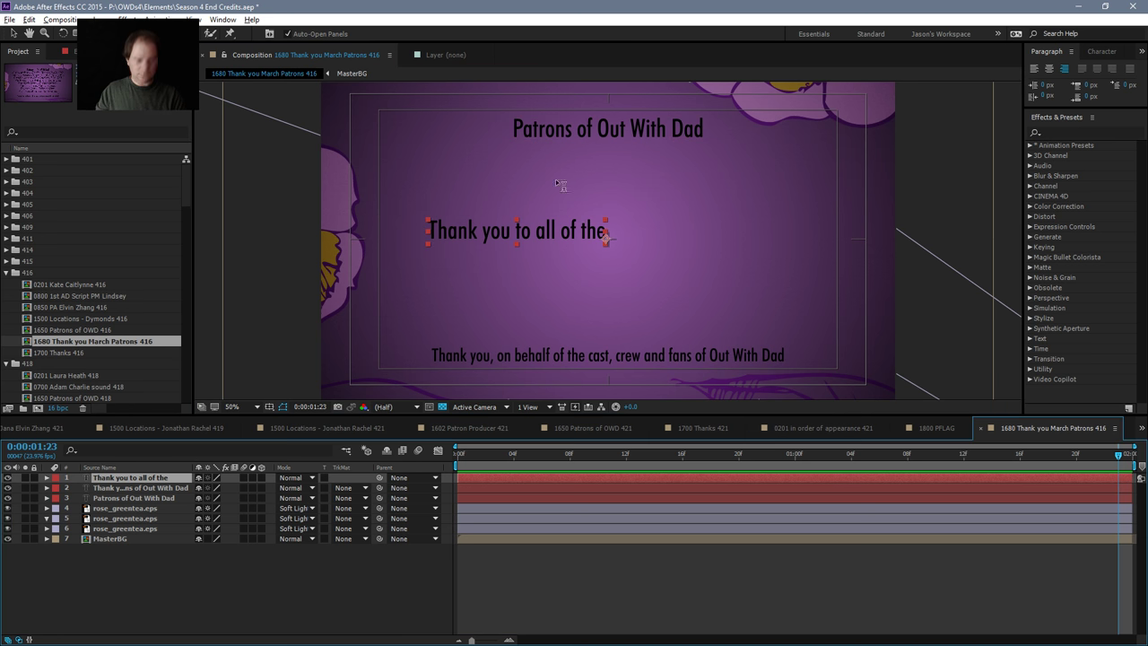
{"action": "key", "text": "v"}
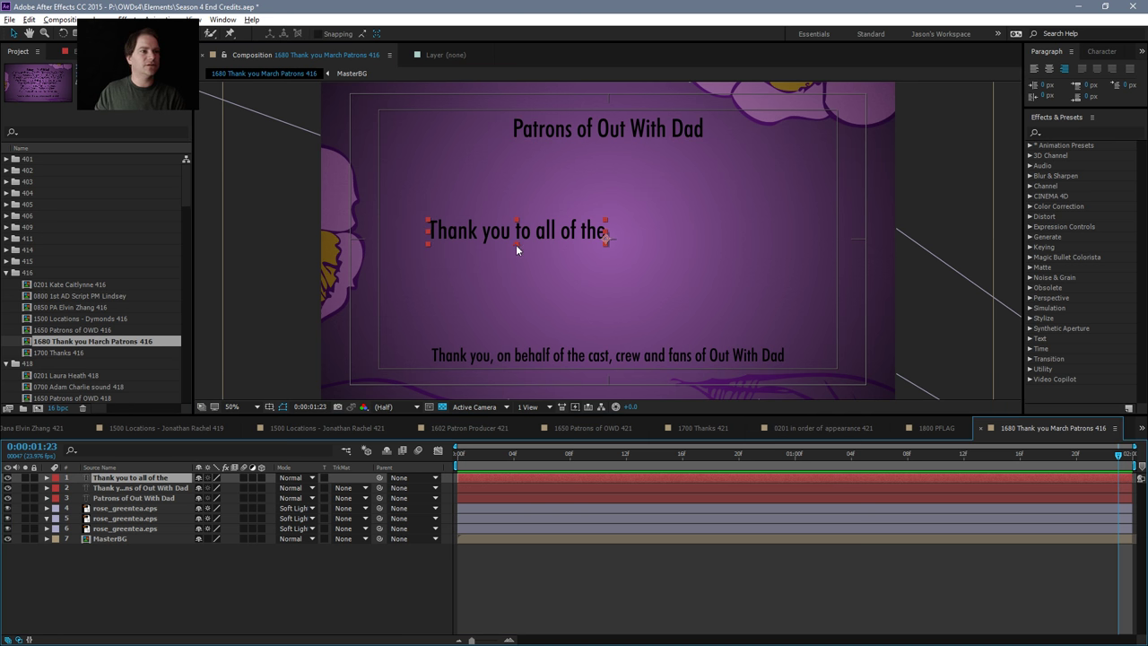
{"action": "left_click_drag", "start_coordinate": [503, 238], "coordinate": [598, 177]}
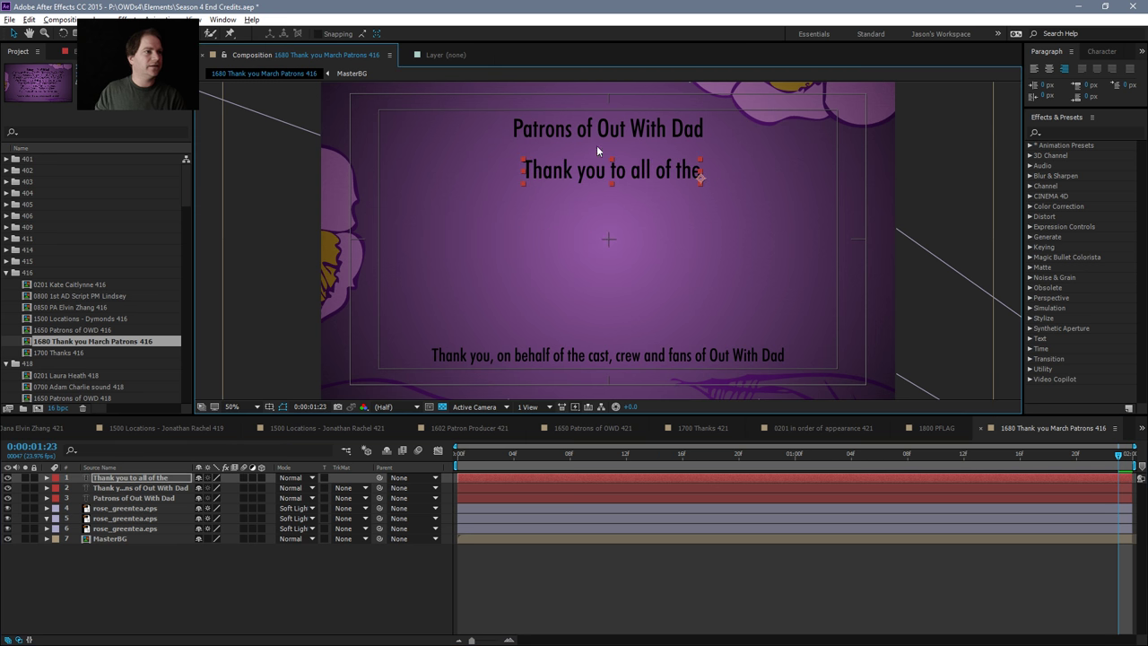
{"action": "left_click", "coordinate": [593, 129]}
{"action": "key", "text": "Delete"}
Centre-align the "Thank you to all of the" text, reset its transform, and move it straight up to position 960, 326.
{"action": "left_click", "coordinate": [601, 178]}
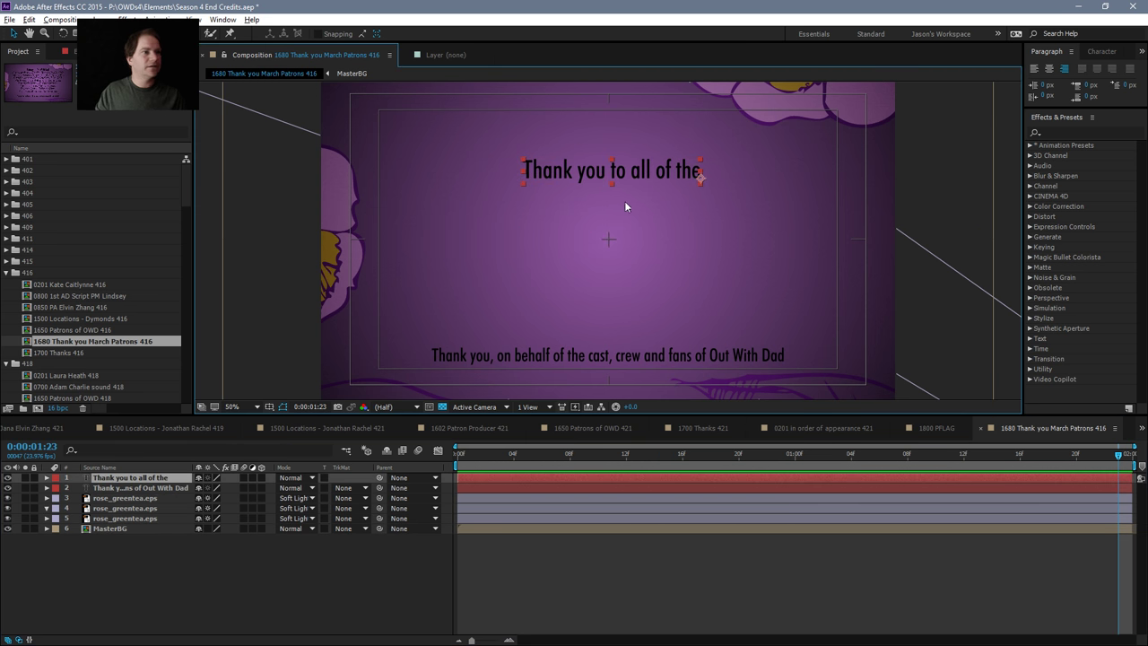
{"action": "left_click", "coordinate": [1048, 70]}
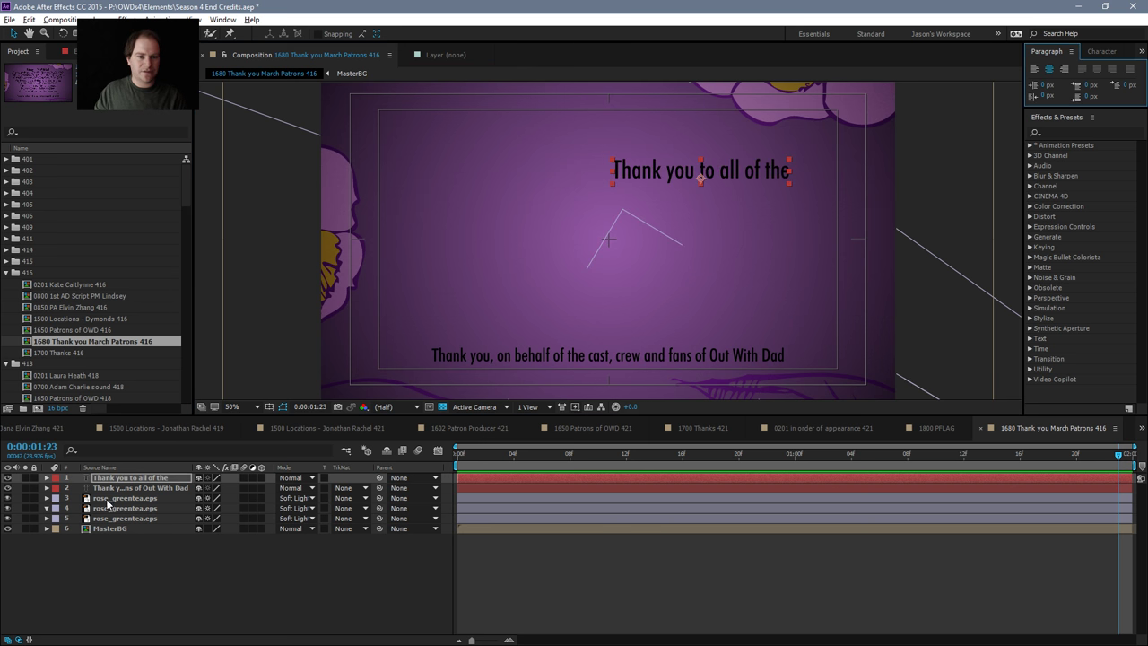
{"action": "key", "text": "u"}
{"action": "left_click", "coordinate": [204, 509]}
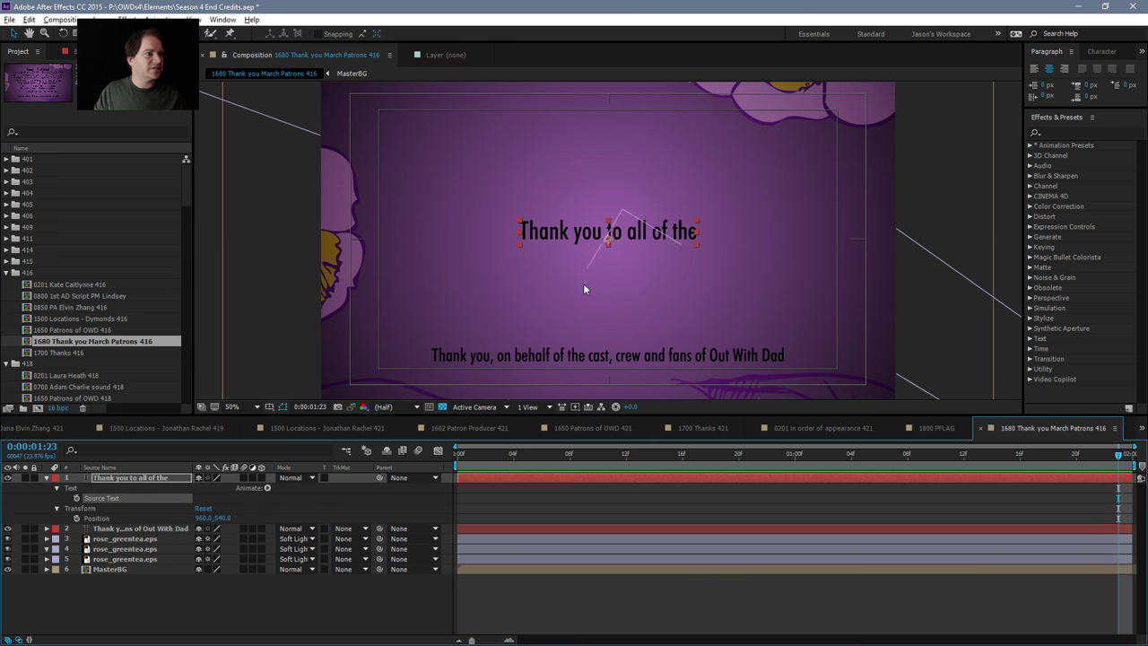
{"action": "left_click_drag", "start_coordinate": [575, 229], "coordinate": [567, 168]}
Reword the upper line to read "Thank you to all of our".
{"action": "double_click", "coordinate": [659, 172]}
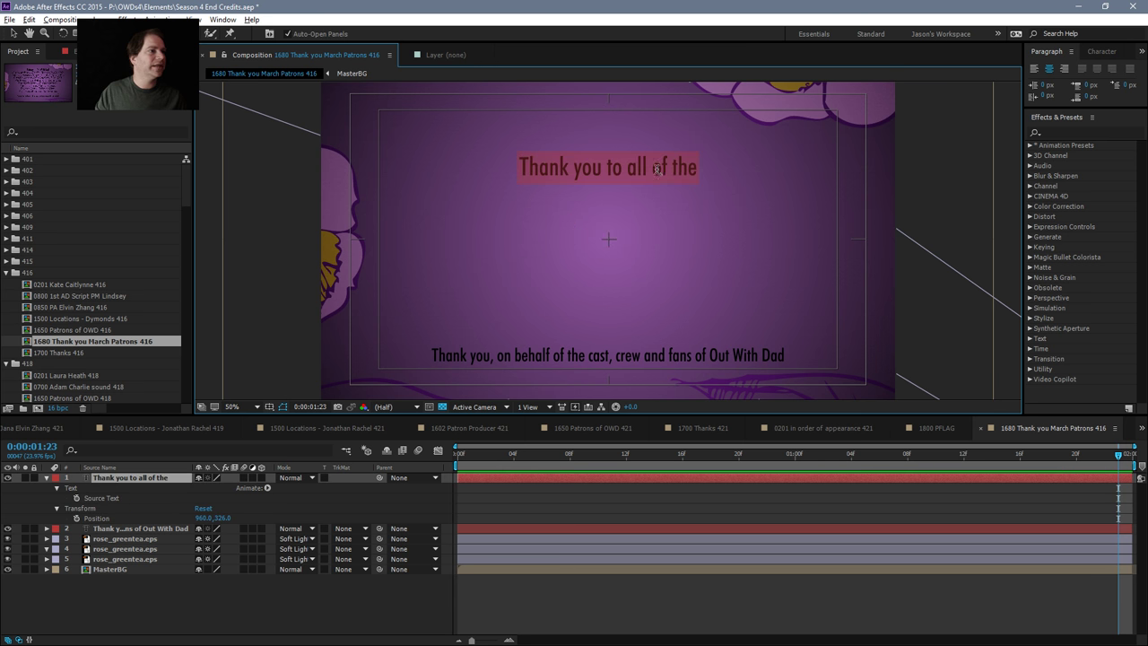
{"action": "left_click", "coordinate": [666, 170]}
{"action": "key", "text": "BackSpace"}
{"action": "key", "text": "BackSpace"}
{"action": "key", "text": "BackSpace"}
{"action": "key", "text": "BackSpace"}
{"action": "key", "text": "BackSpace"}
{"action": "key", "text": "BackSpace"}
{"action": "key", "text": "BackSpace"}
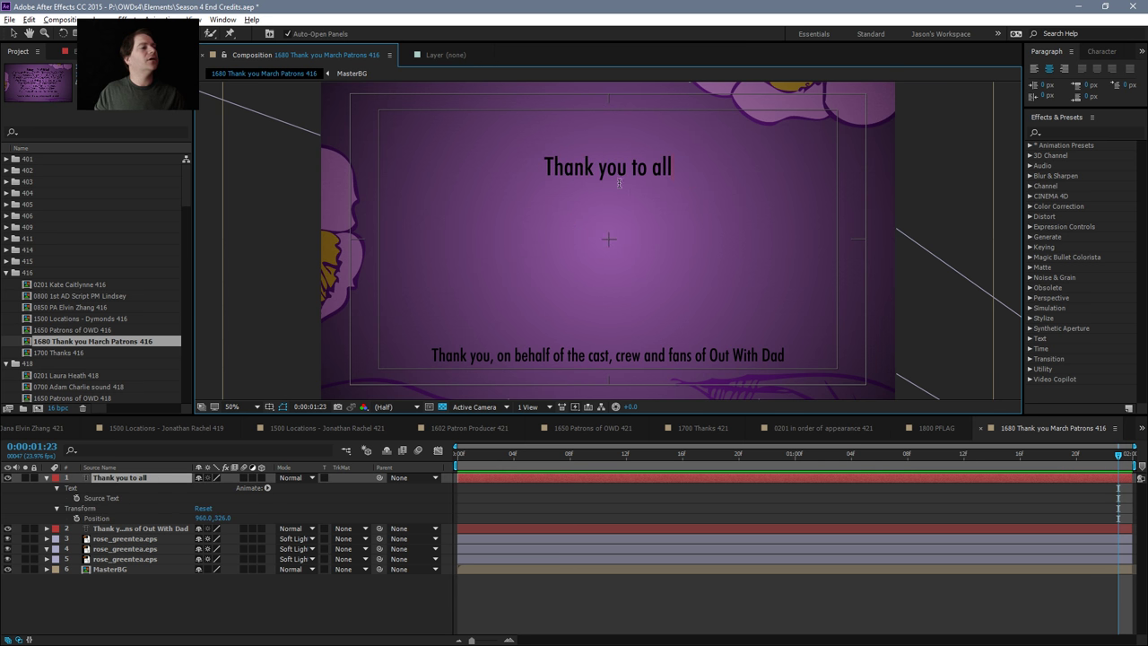
{"action": "type", "text": "of our"}
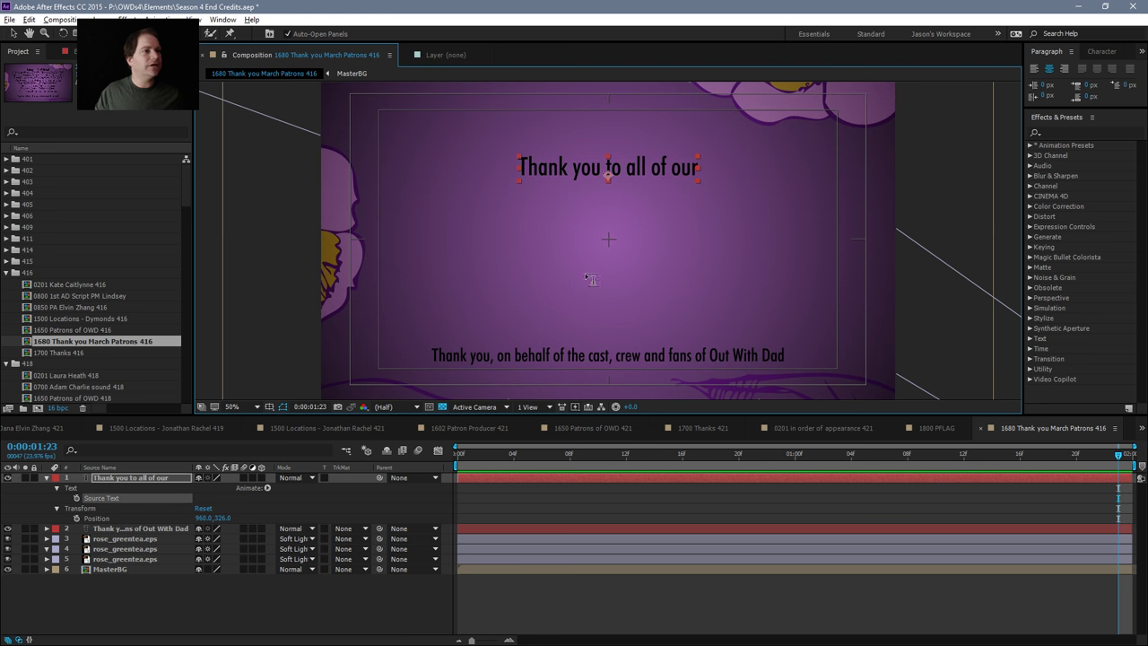
Add a second centred text line reading "March 2016 Patrons" in the middle of the frame.
{"action": "left_click", "coordinate": [610, 240]}
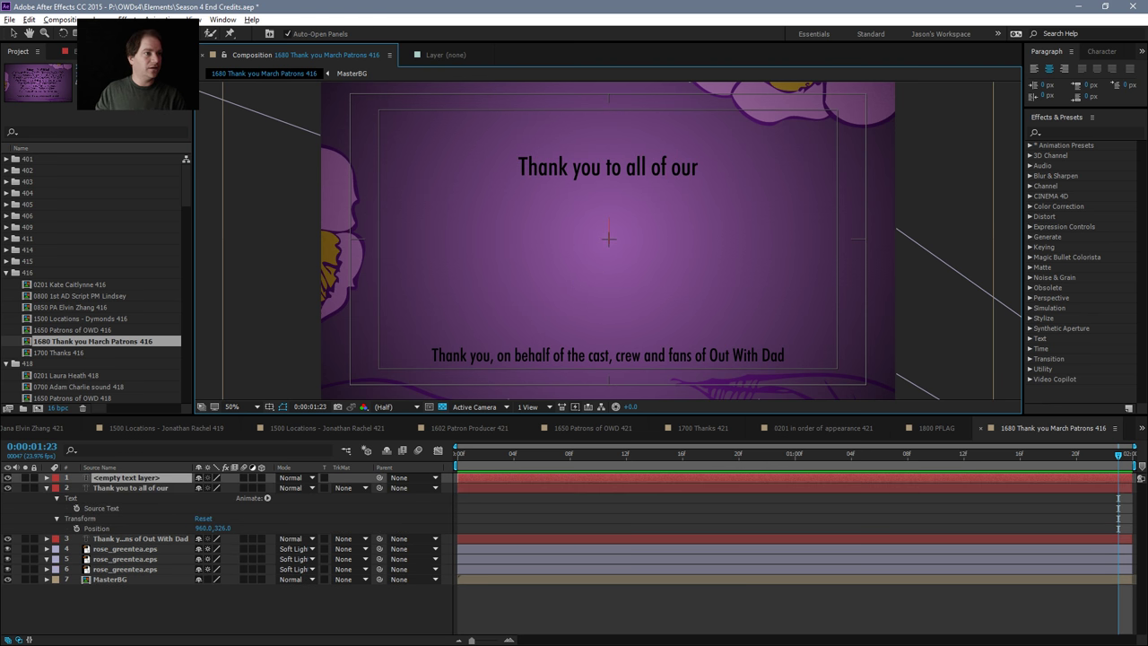
{"action": "type", "text": "March"}
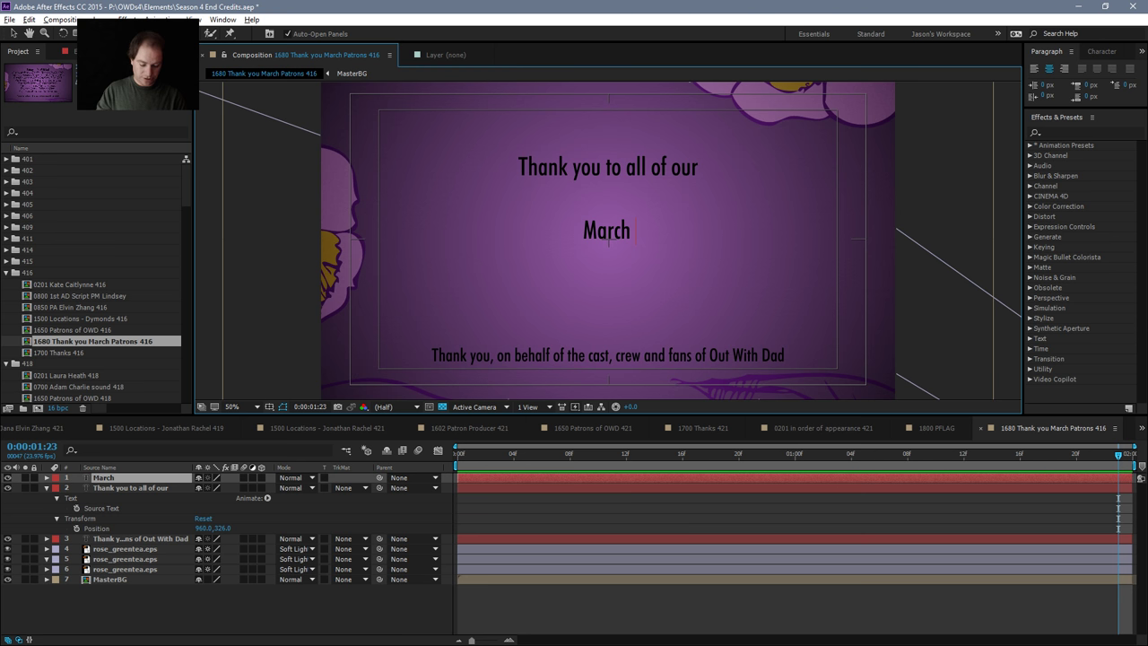
{"action": "type", "text": " 2016 Patyron"}
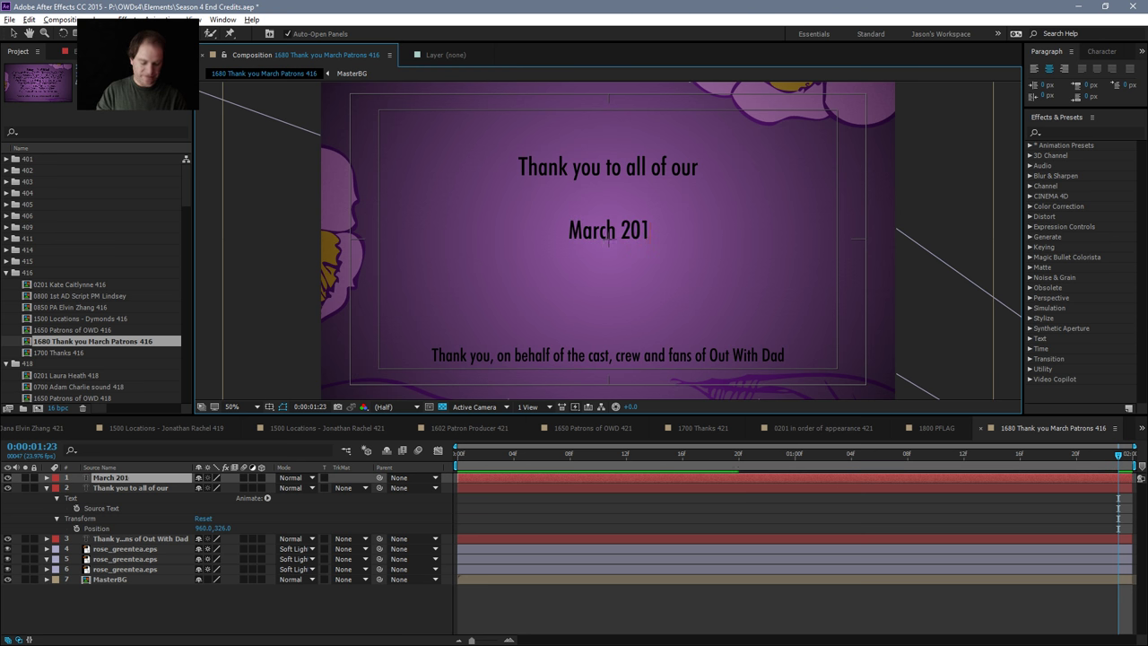
{"action": "key", "text": "BackSpace"}
{"action": "key", "text": "BackSpace"}
{"action": "key", "text": "BackSpace"}
{"action": "key", "text": "BackSpace"}
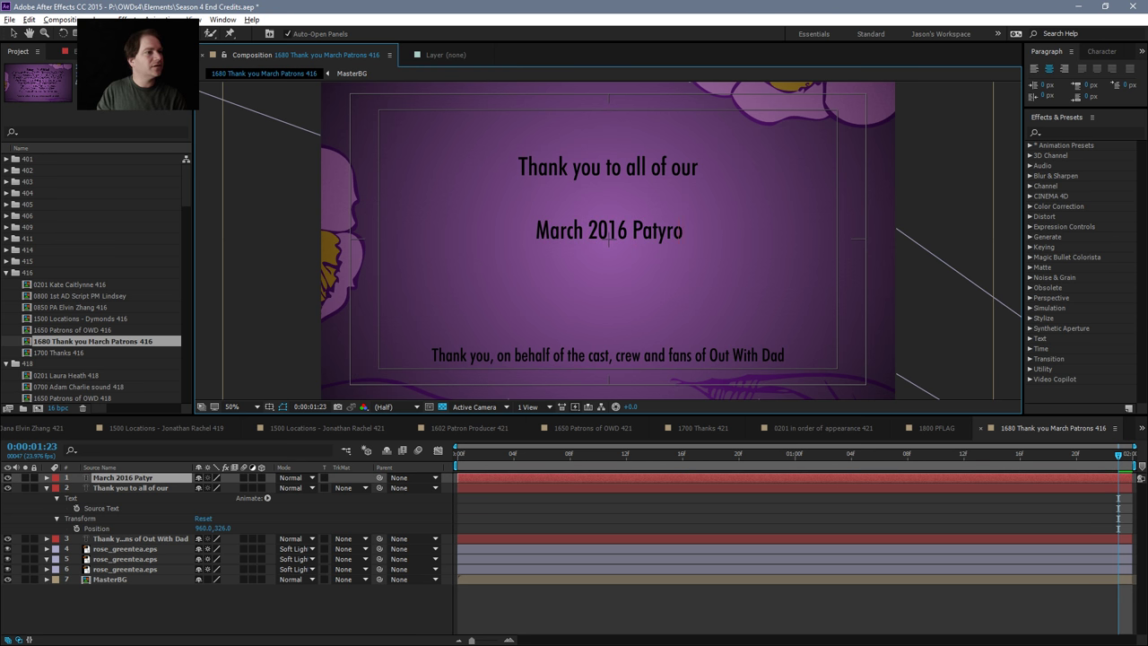
{"action": "type", "text": "rons"}
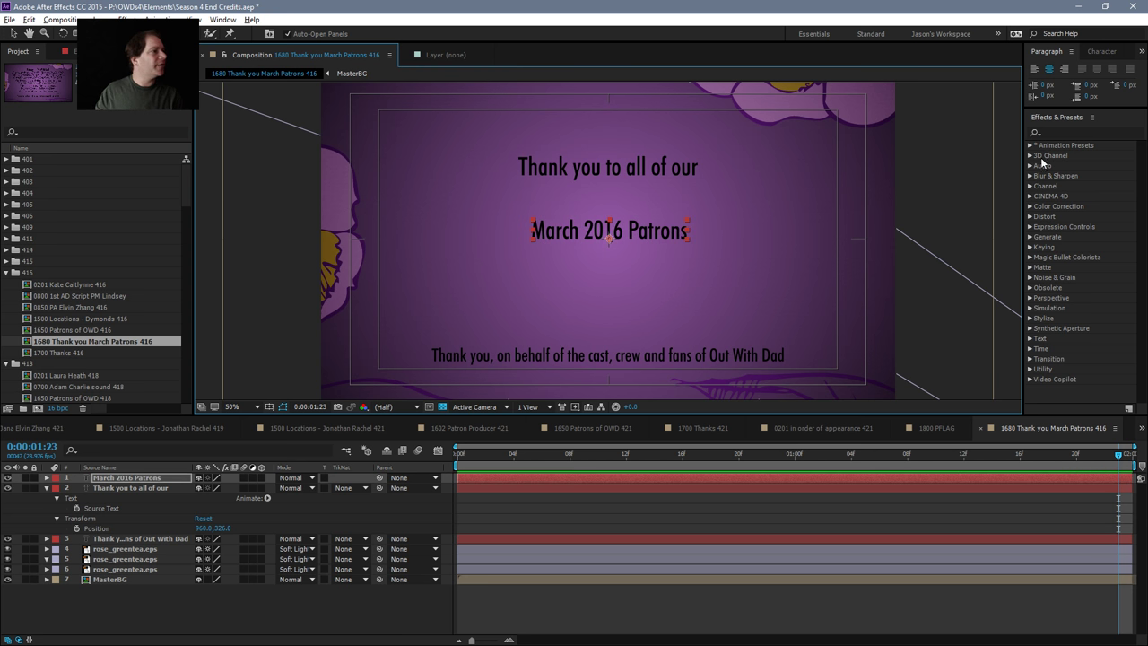
Set the March 2016 Patrons text in Minya Nouvelle and enlarge it to 127 px.
{"action": "left_click", "coordinate": [1070, 135]}
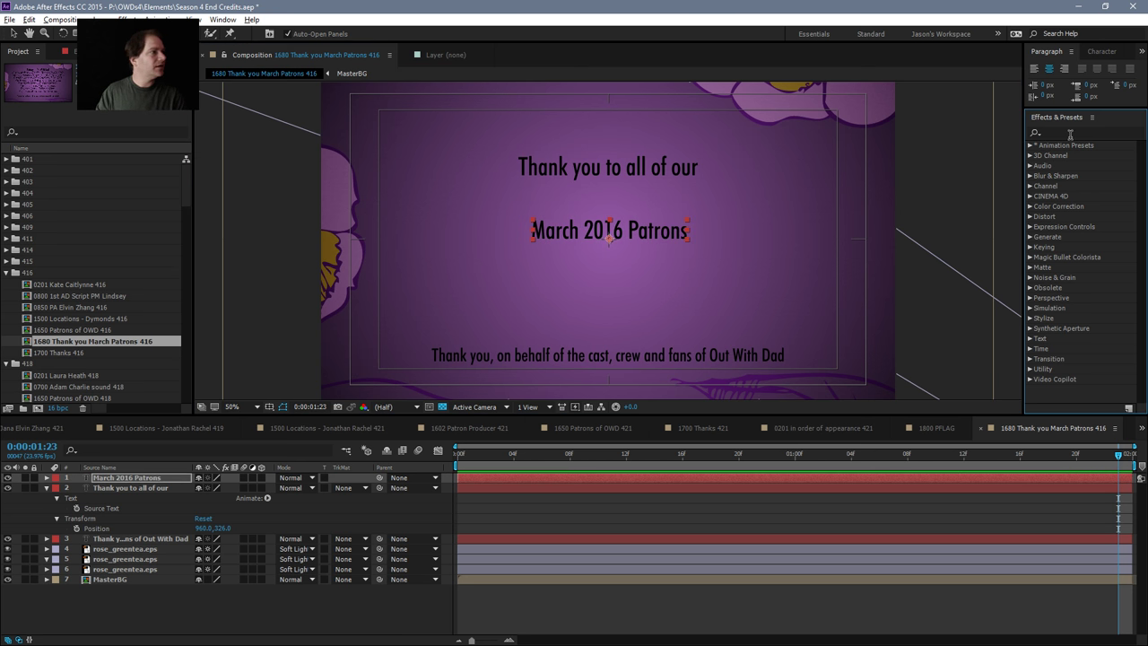
{"action": "left_click", "coordinate": [1099, 52]}
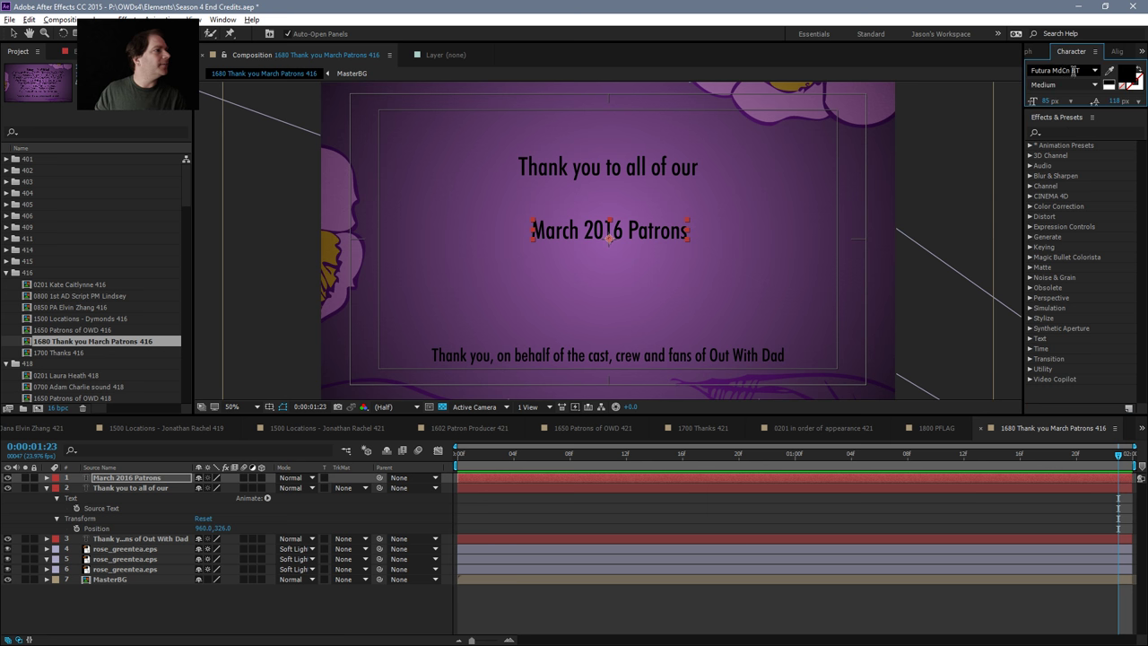
{"action": "left_click", "coordinate": [1059, 70]}
{"action": "type", "text": "Minya Nouvelle"}
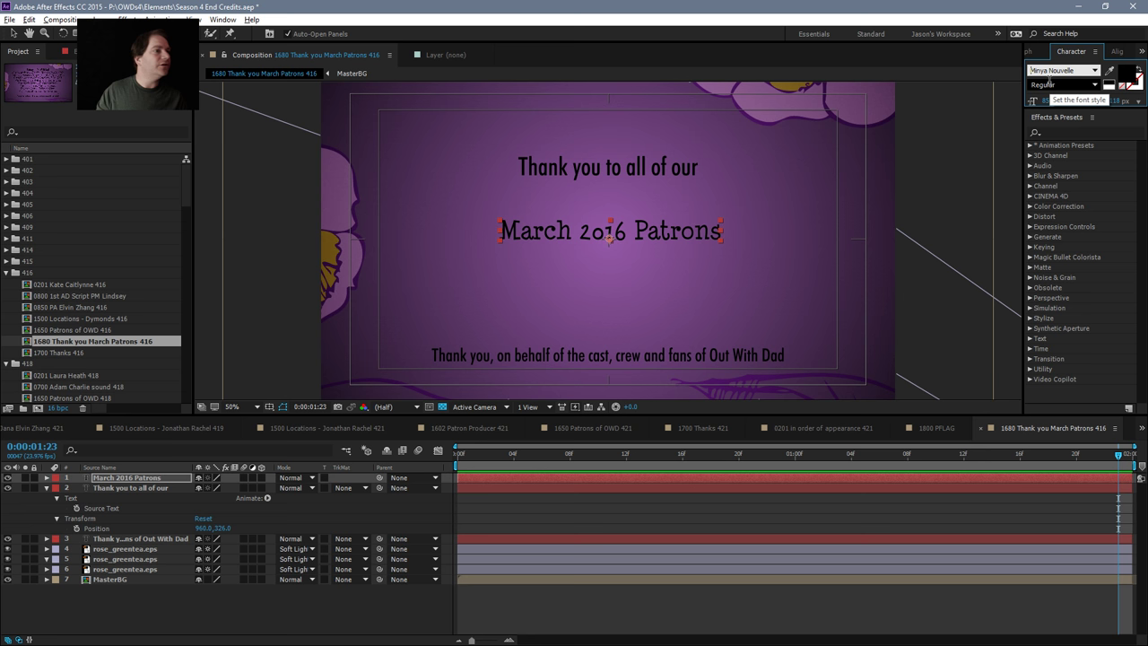
{"action": "key", "text": "Return"}
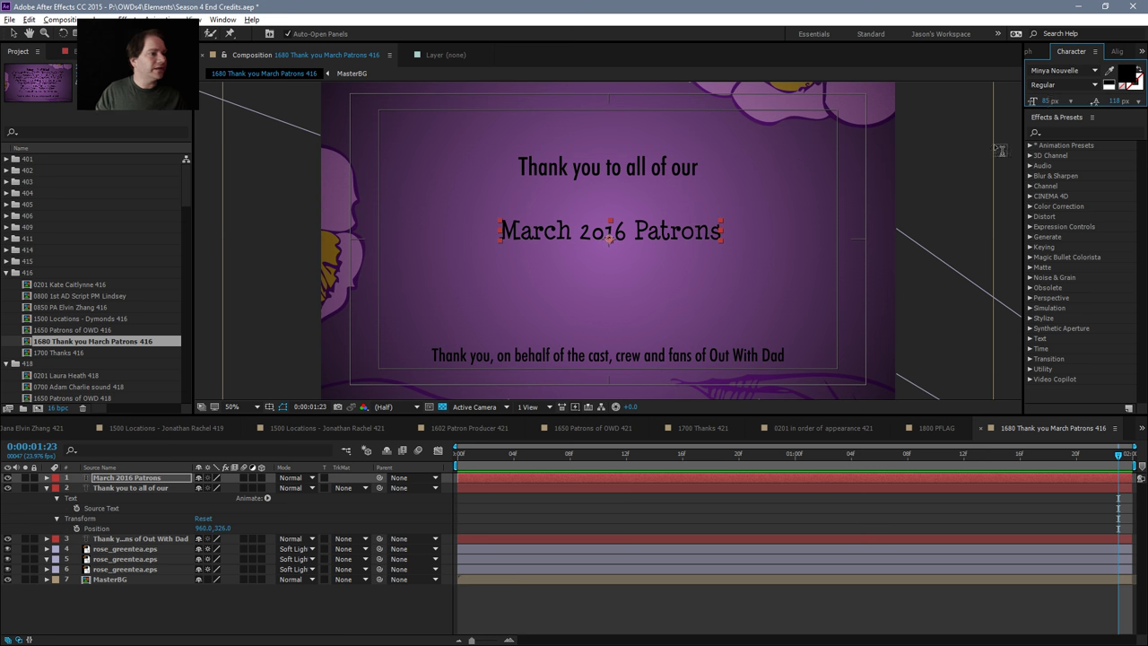
{"action": "left_click_drag", "start_coordinate": [1042, 105], "coordinate": [1096, 126]}
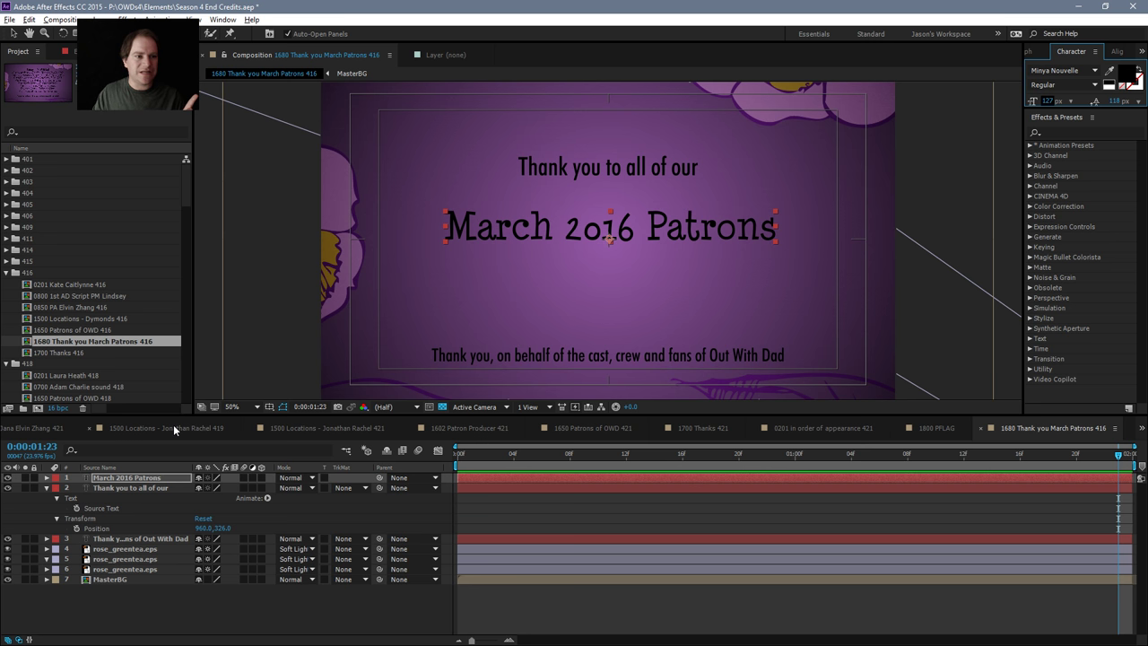
Check the cast-name font size in folder 416's 0201 comp, and set the March 2016 Patrons text to 125 px.
{"action": "double_click", "coordinate": [27, 287]}
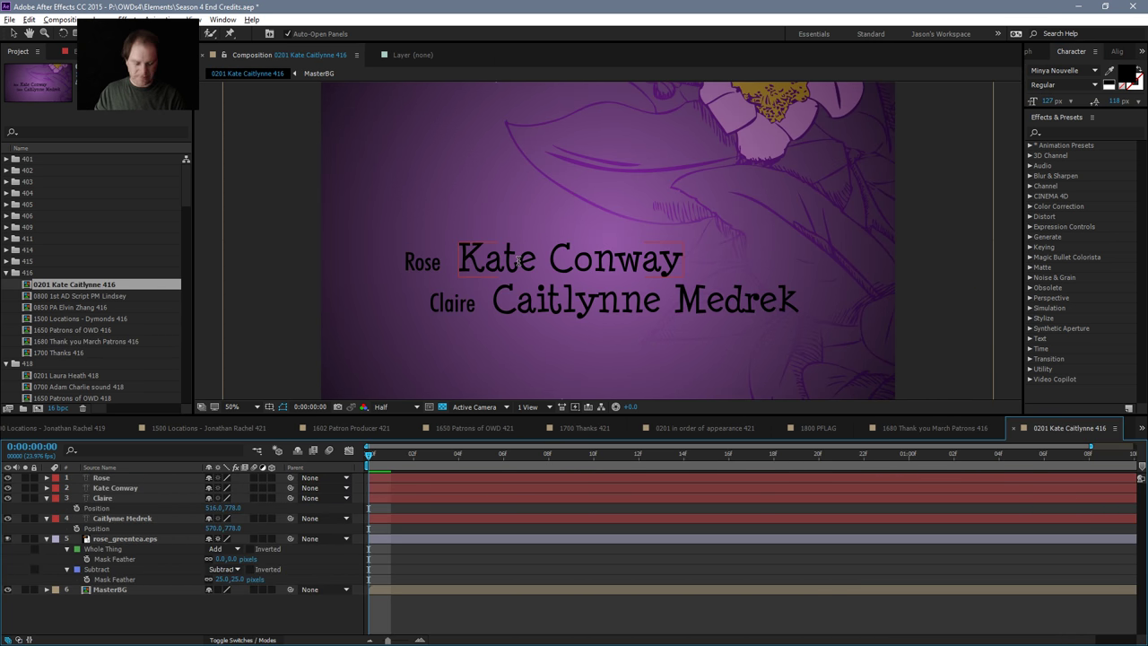
{"action": "key", "text": "v"}
{"action": "left_click", "coordinate": [515, 262]}
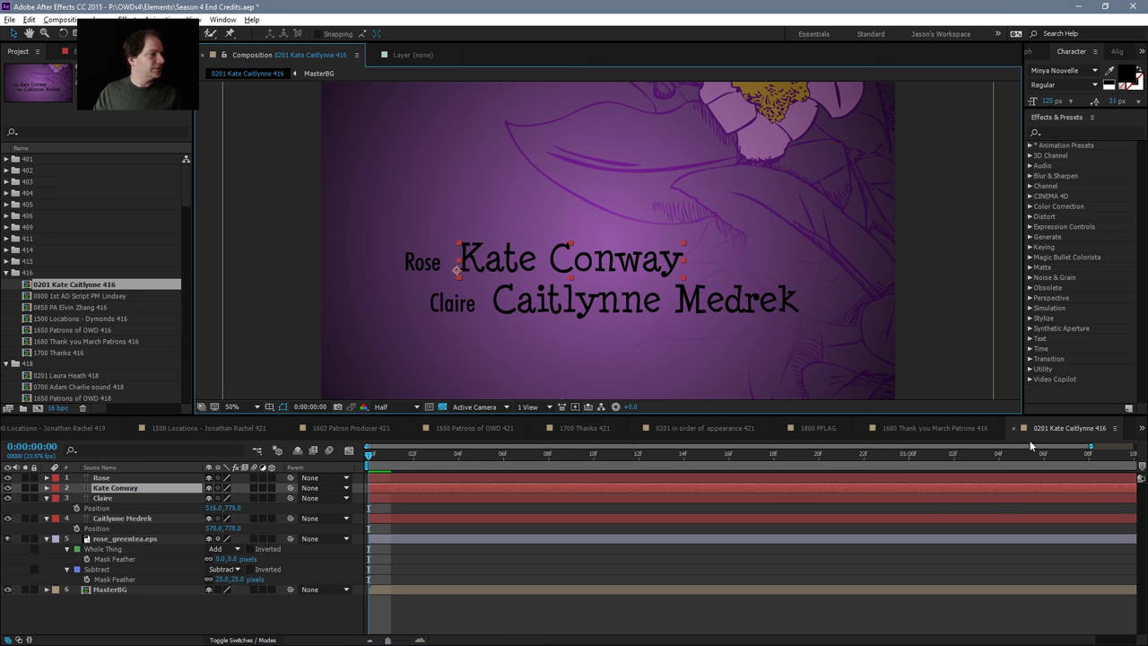
{"action": "left_click", "coordinate": [946, 431]}
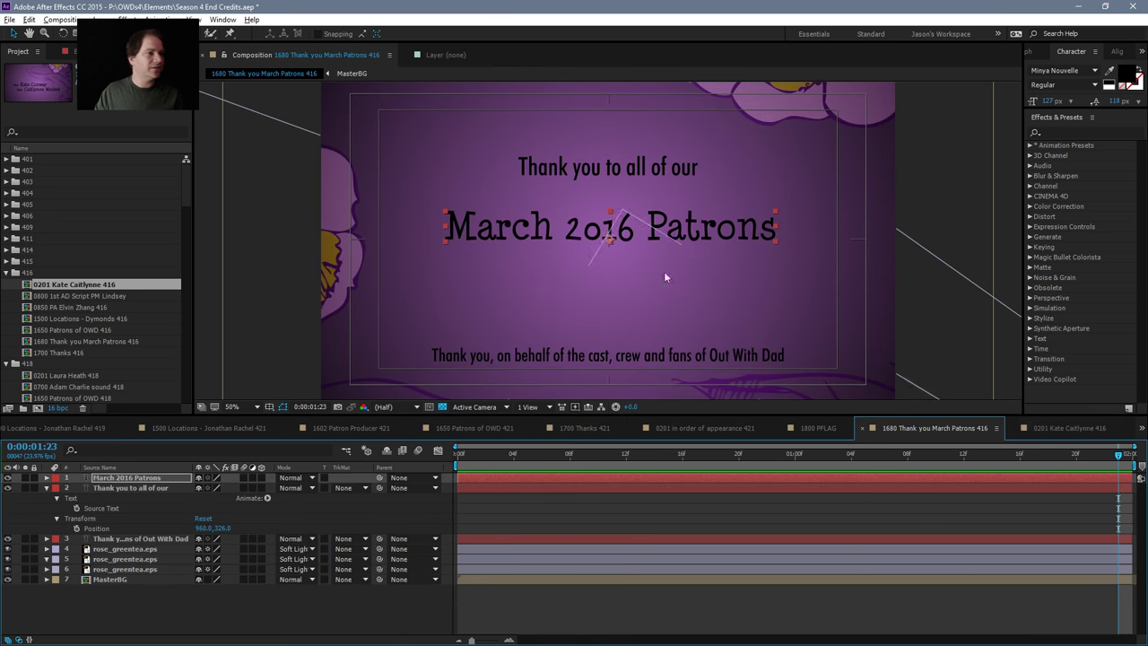
{"action": "left_click", "coordinate": [1051, 102]}
{"action": "type", "text": "125"}
{"action": "key", "text": "Return"}
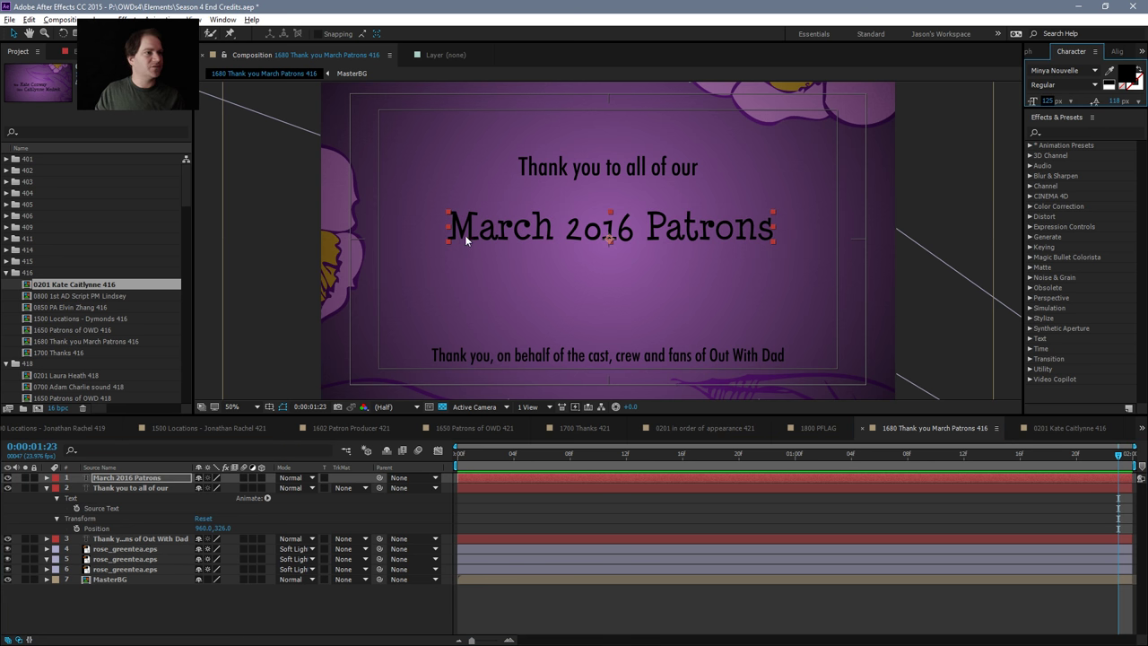
Find the user text preset matching "out with", apply its wiggle animation to the March 2016 Patrons layer, and preview from the start.
{"action": "left_click", "coordinate": [1067, 131]}
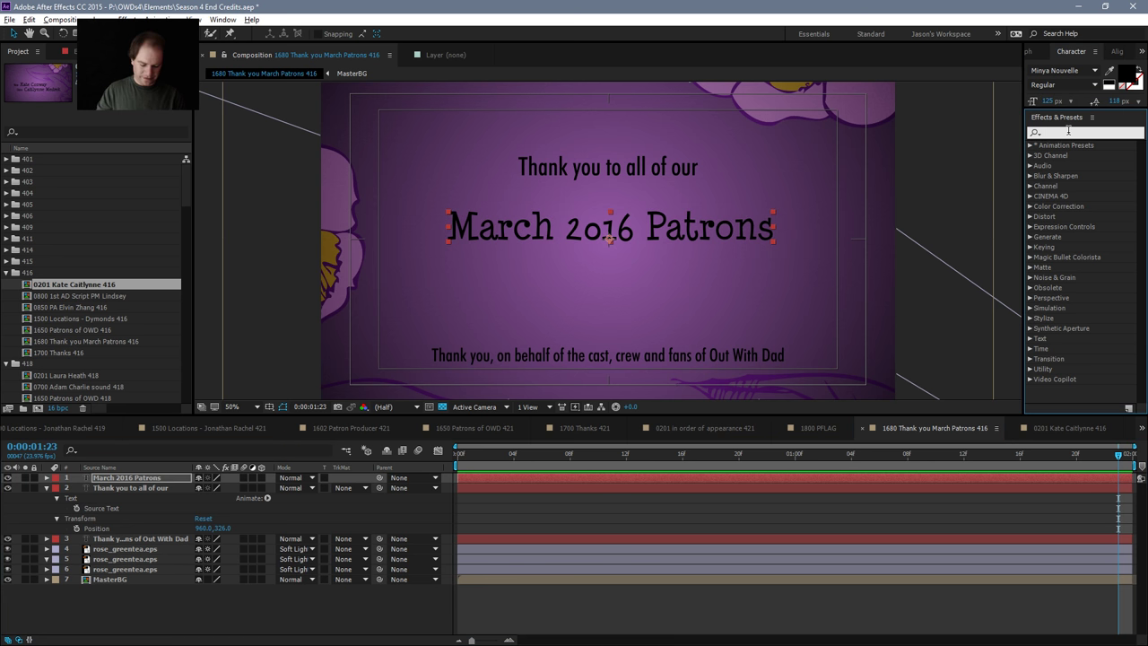
{"action": "type", "text": "out with"}
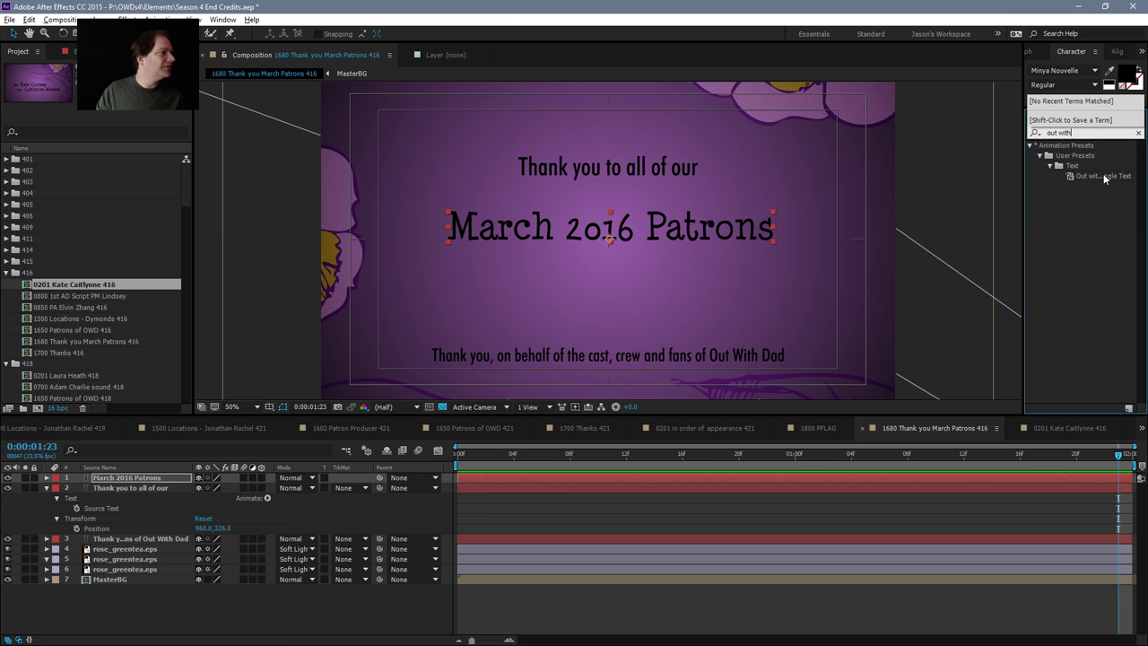
{"action": "double_click", "coordinate": [1104, 177]}
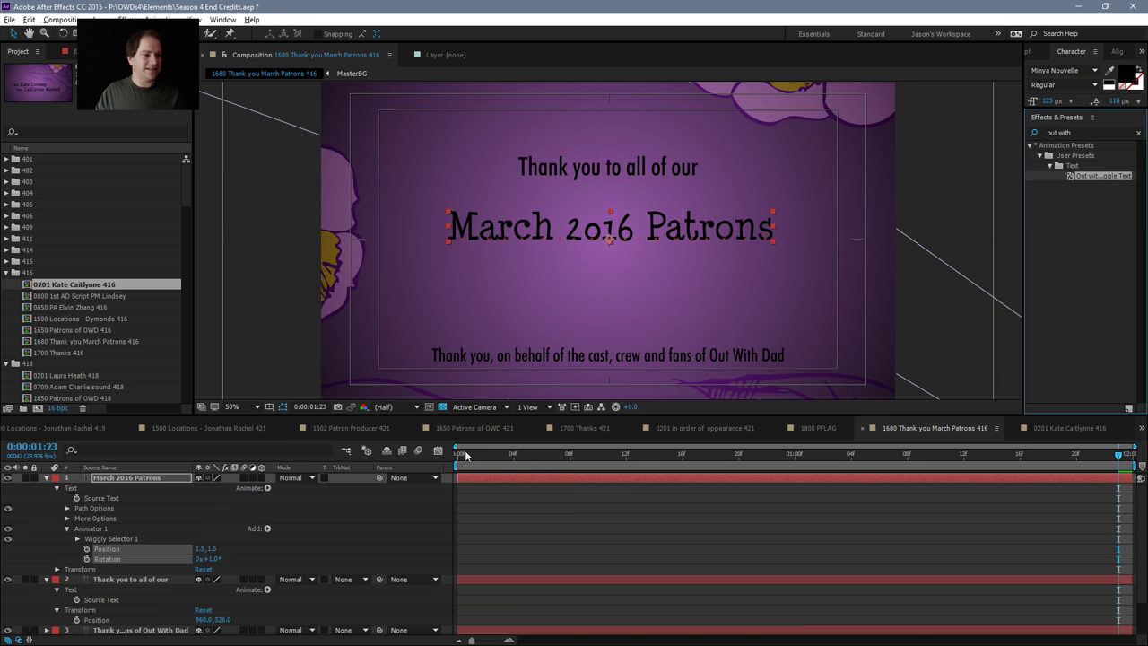
{"action": "left_click", "coordinate": [466, 455]}
{"action": "key", "text": "space"}
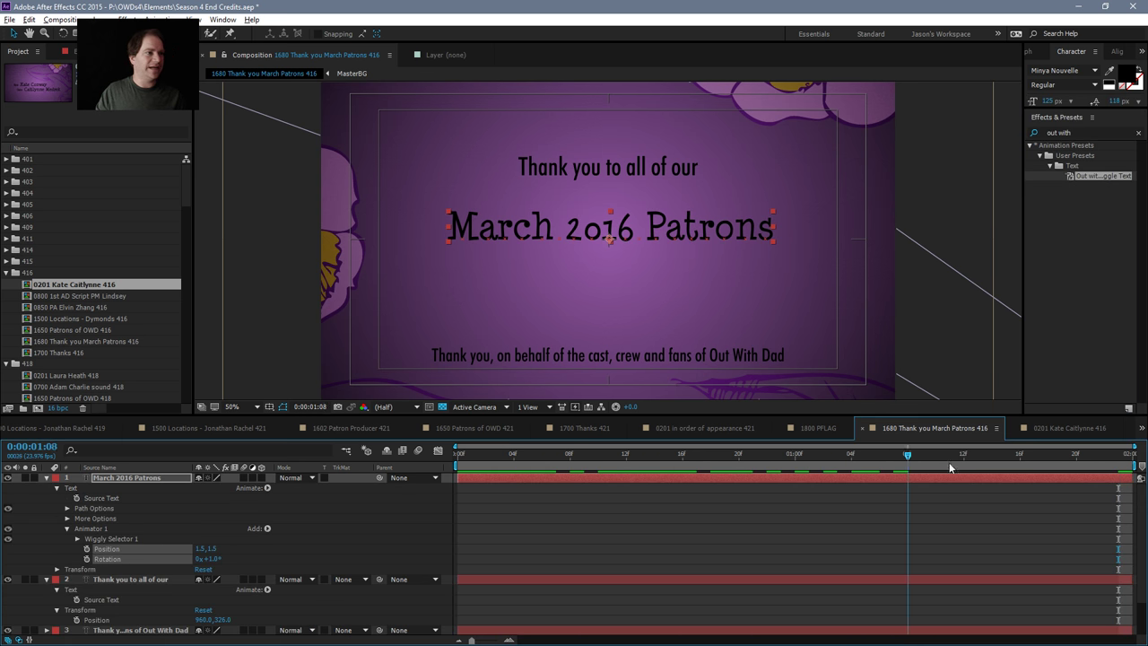
Start the work area at 0:00:00:22 and move the March 2016 Patrons text slightly lower in the frame.
{"action": "left_click", "coordinate": [770, 454]}
{"action": "key", "text": "b"}
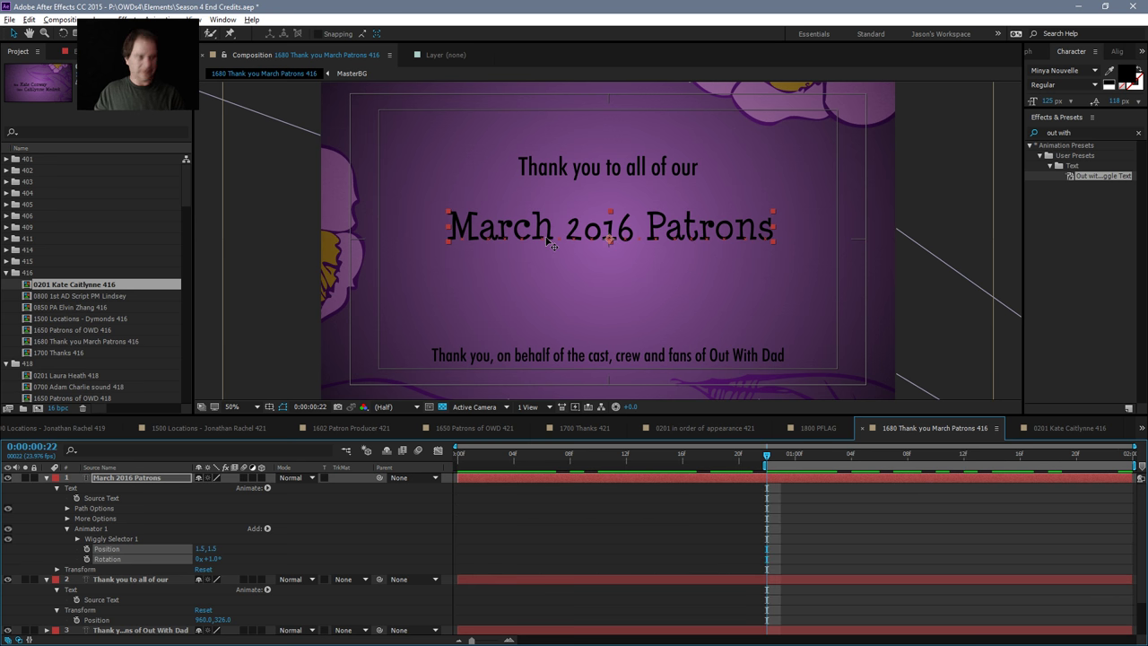
{"action": "left_click_drag", "start_coordinate": [546, 240], "coordinate": [542, 263]}
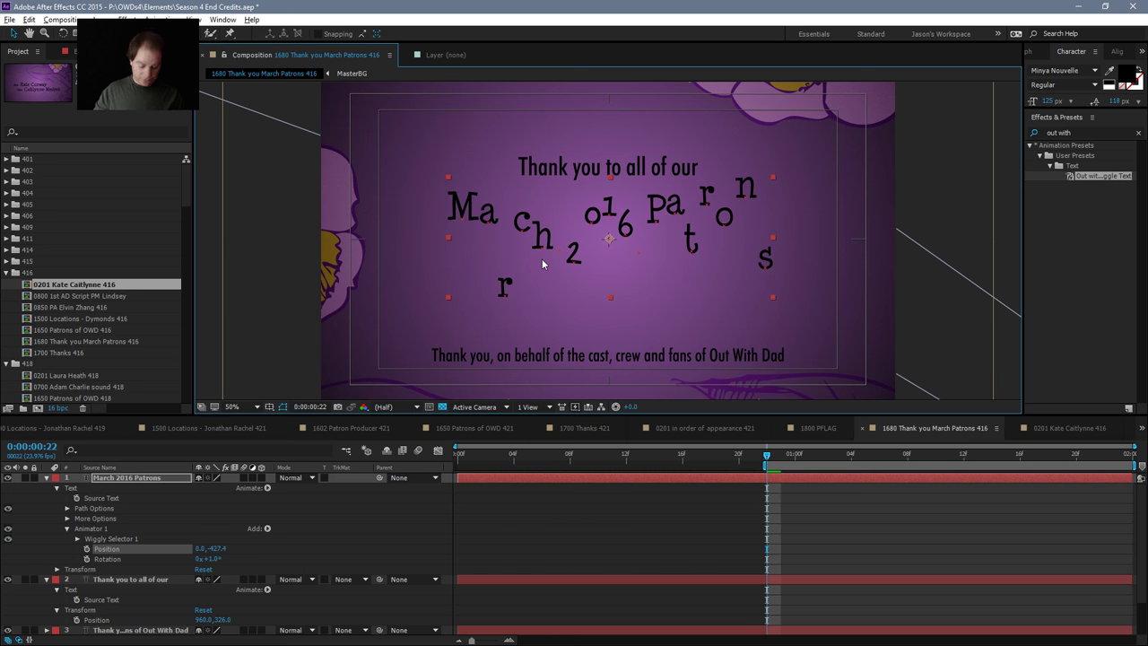
{"action": "key", "text": "ctrl+z"}
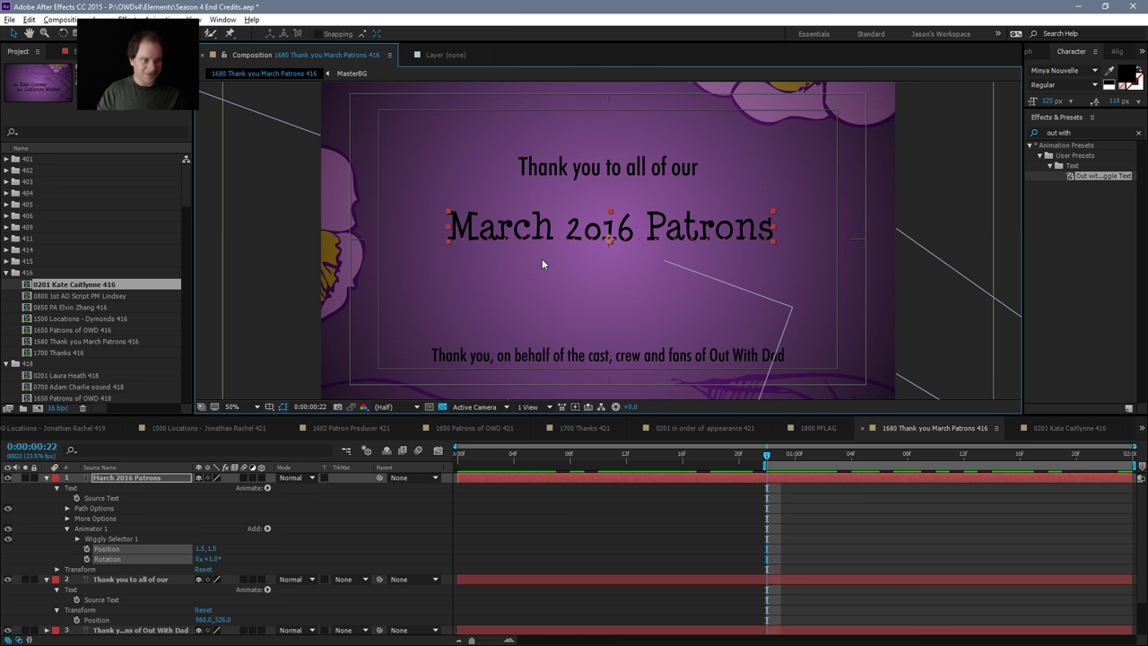
{"action": "left_click_drag", "start_coordinate": [609, 233], "coordinate": [611, 241]}
{"action": "key", "text": "ctrl+z"}
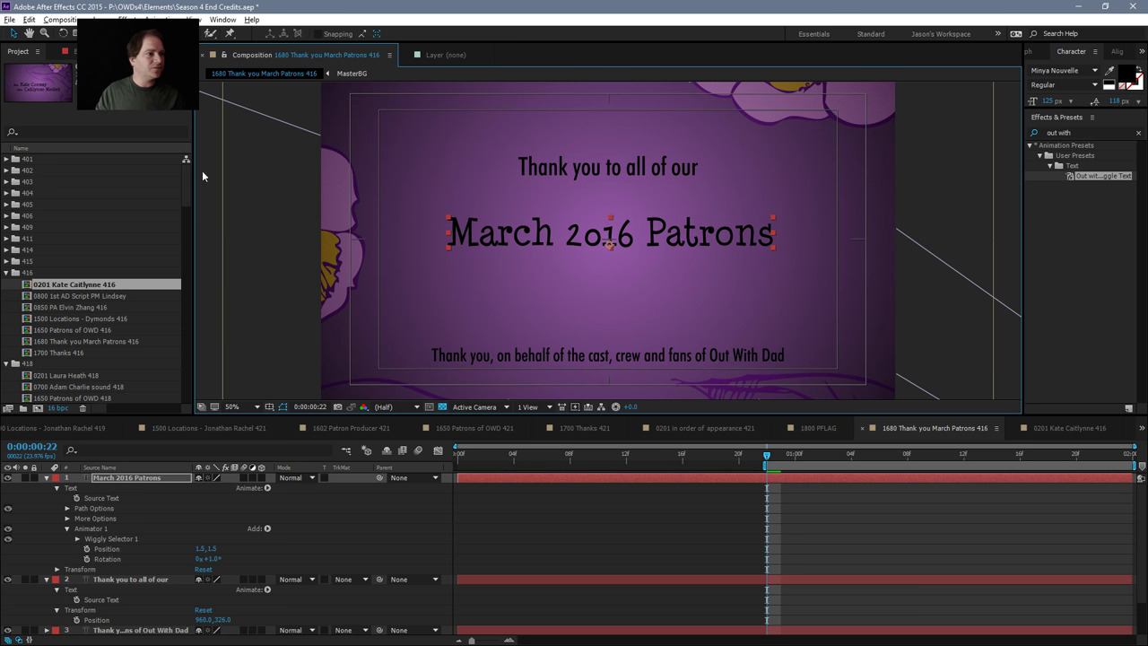
{"action": "left_click", "coordinate": [591, 175]}
{"action": "double_click", "coordinate": [586, 175]}
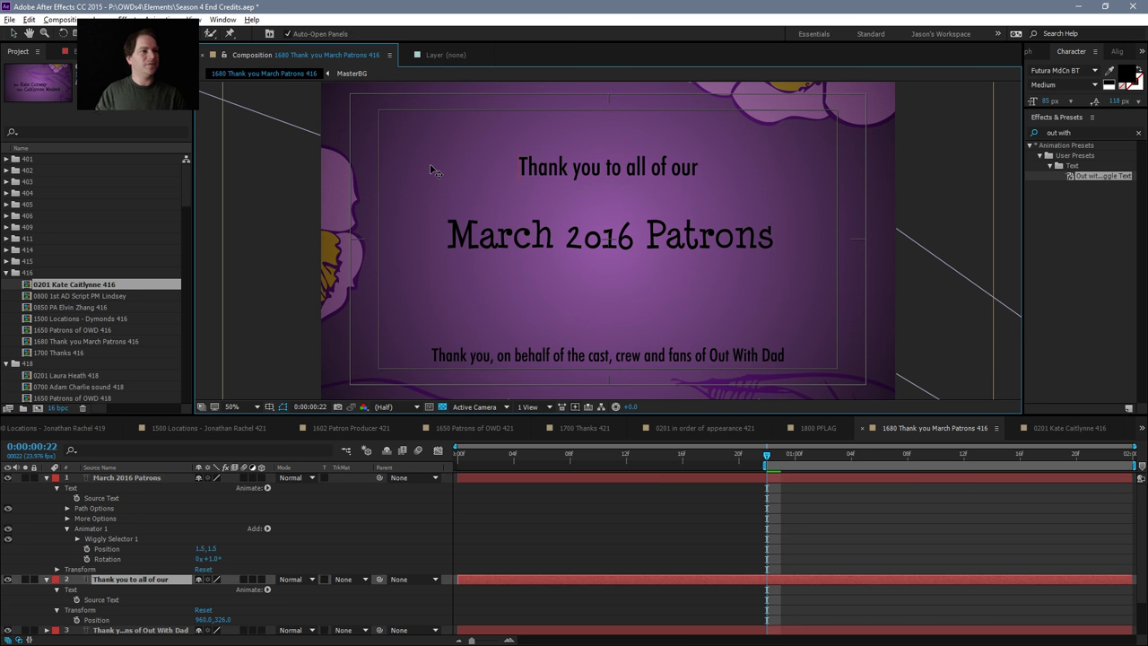
{"action": "key", "text": "Home"}
{"action": "type", "text": "and"}
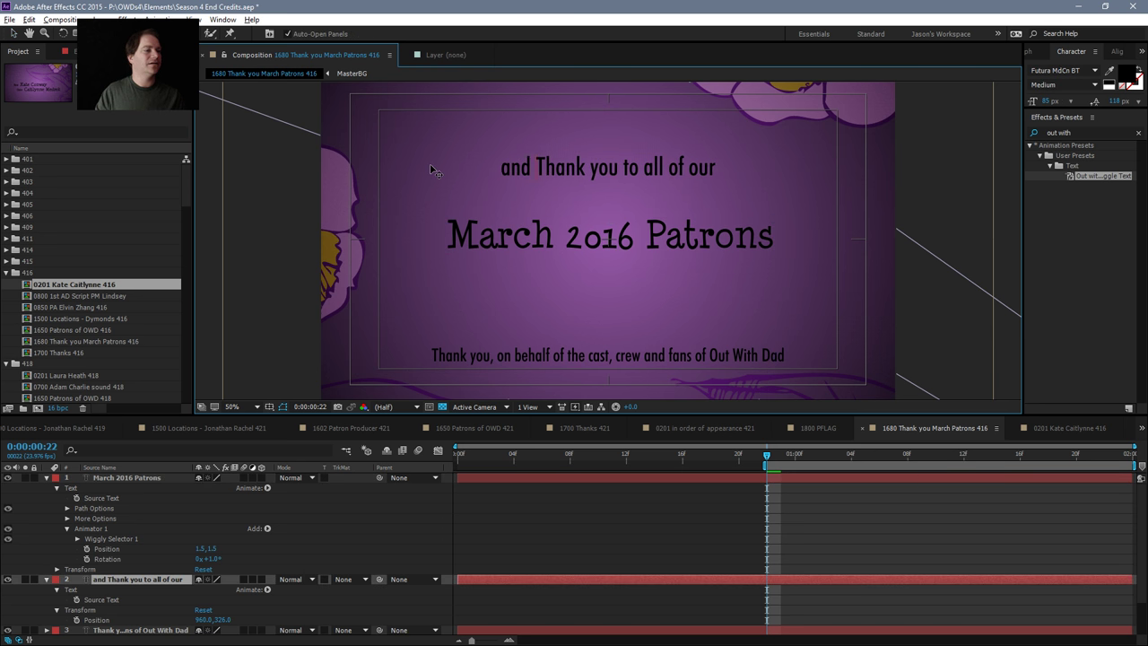
{"action": "key", "text": "shift+Home"}
{"action": "key", "text": "BackSpace"}
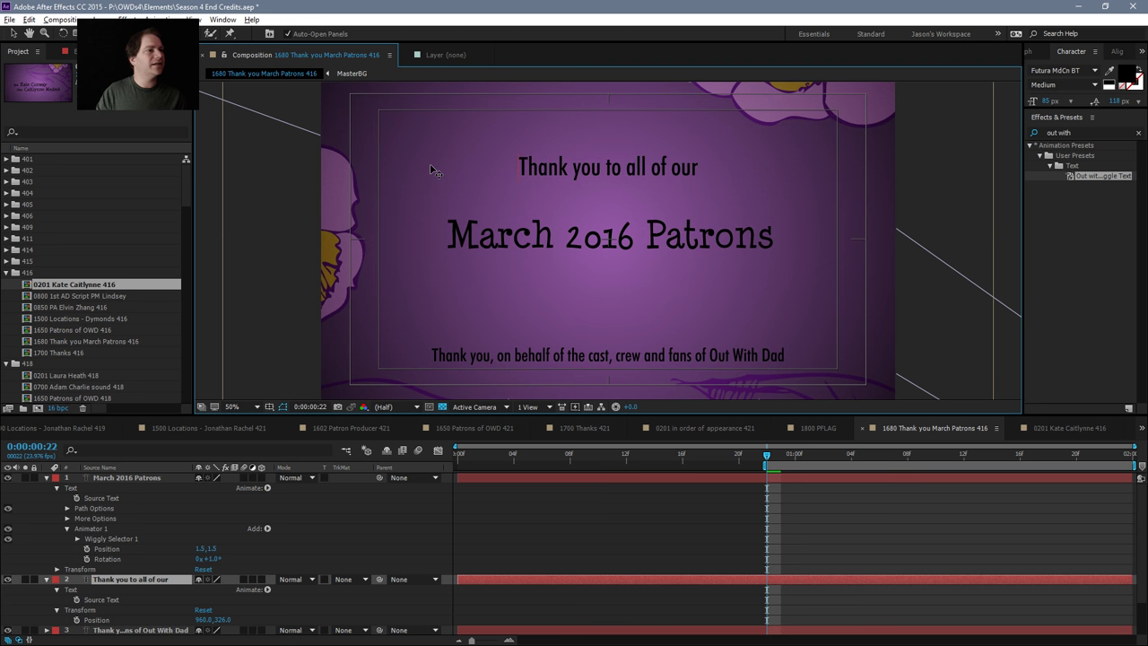
{"action": "key", "text": "Escape"}
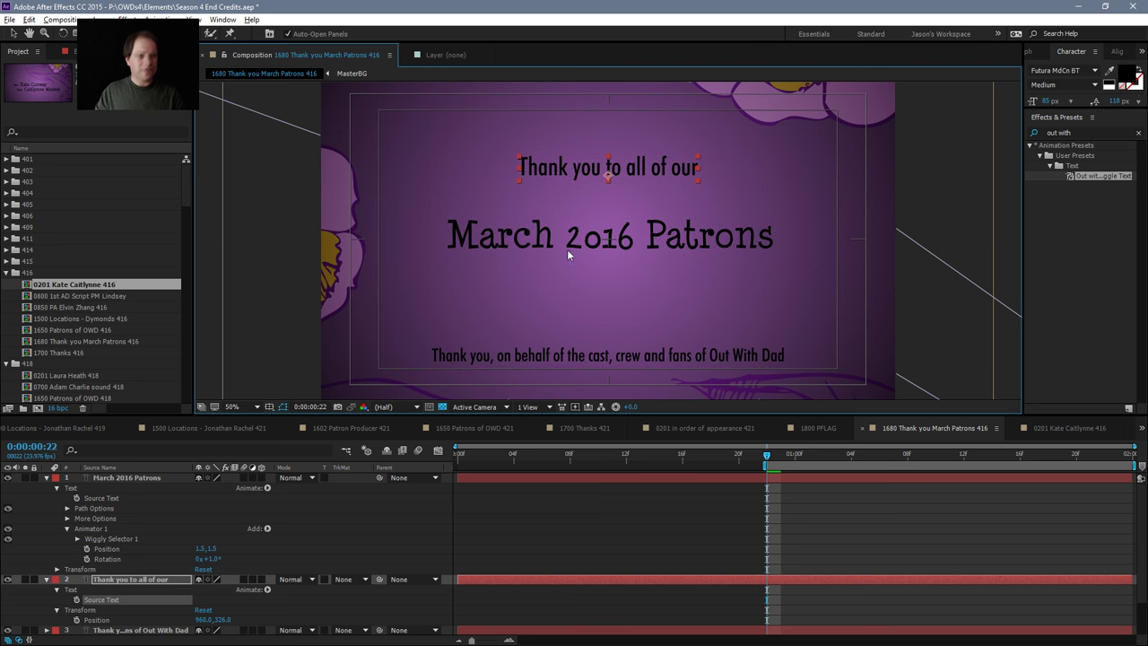
Check the 1500 Locations 421 comp, and move the "Thank you to all of our" line down to 960, 432, just above March 2016 Patrons.
{"action": "left_click", "coordinate": [334, 433]}
{"action": "left_click", "coordinate": [250, 431]}
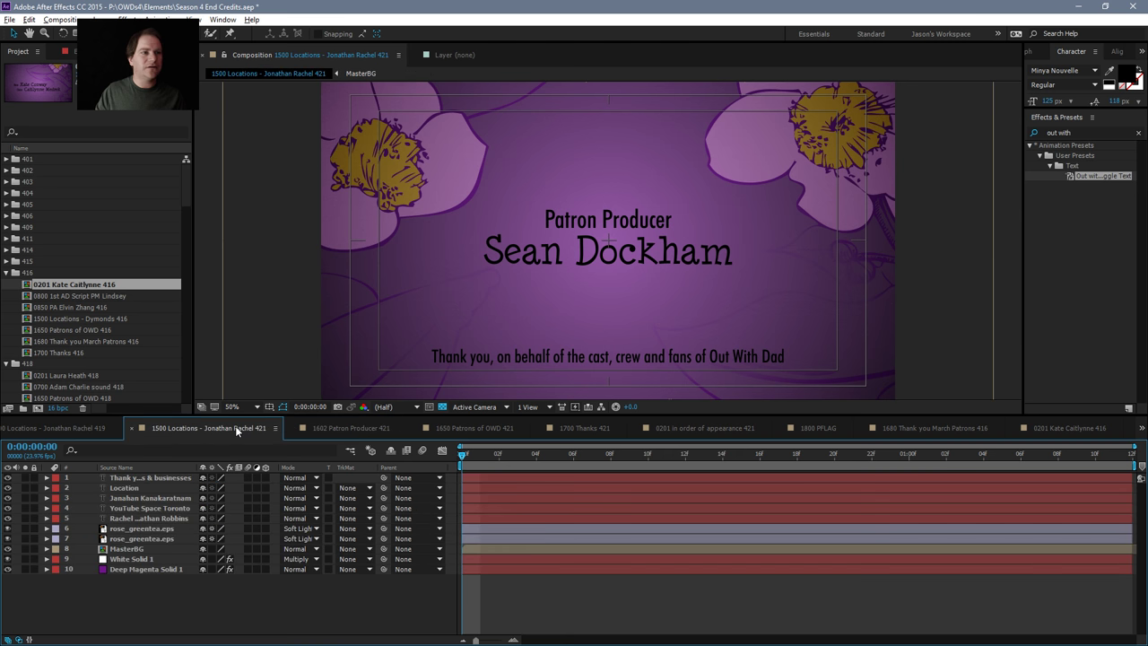
{"action": "left_click", "coordinate": [926, 429]}
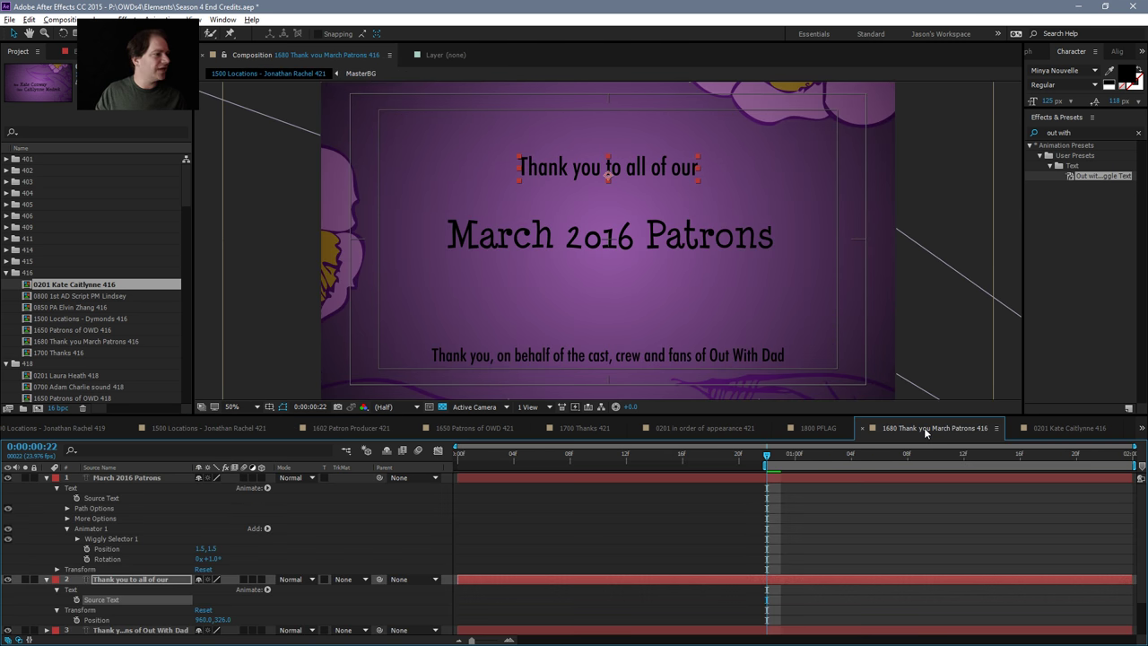
{"action": "left_click_drag", "start_coordinate": [587, 197], "coordinate": [585, 198]}
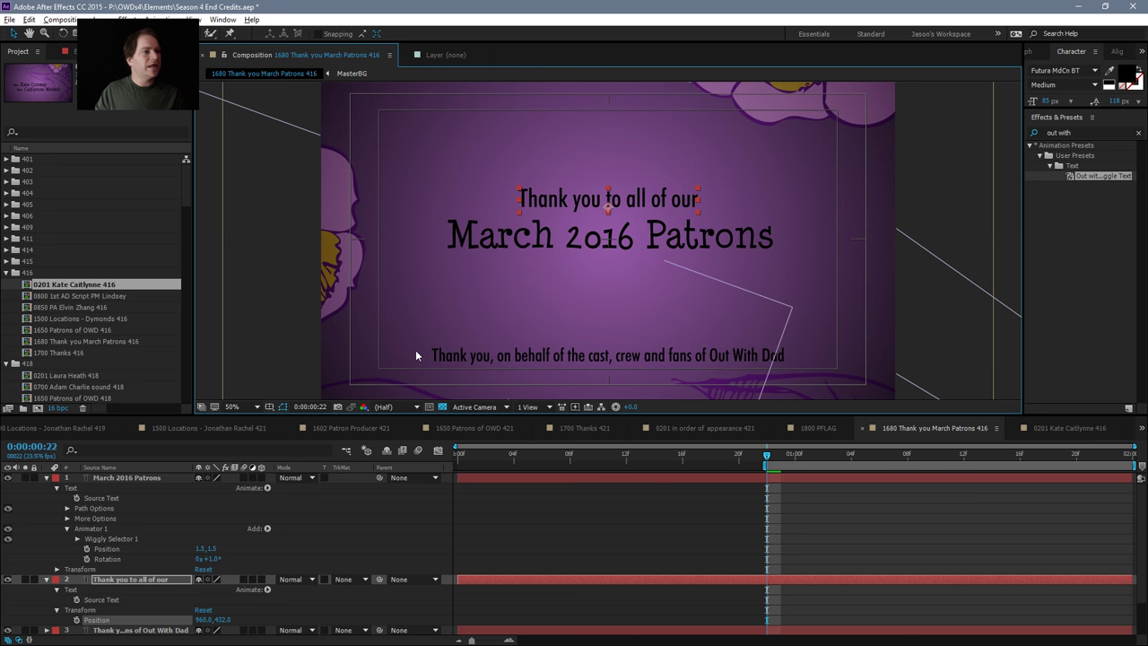
Replace the wording of the "Thank you to all of our" line with "and all the other".
{"action": "double_click", "coordinate": [547, 201]}
{"action": "double_click", "coordinate": [543, 199]}
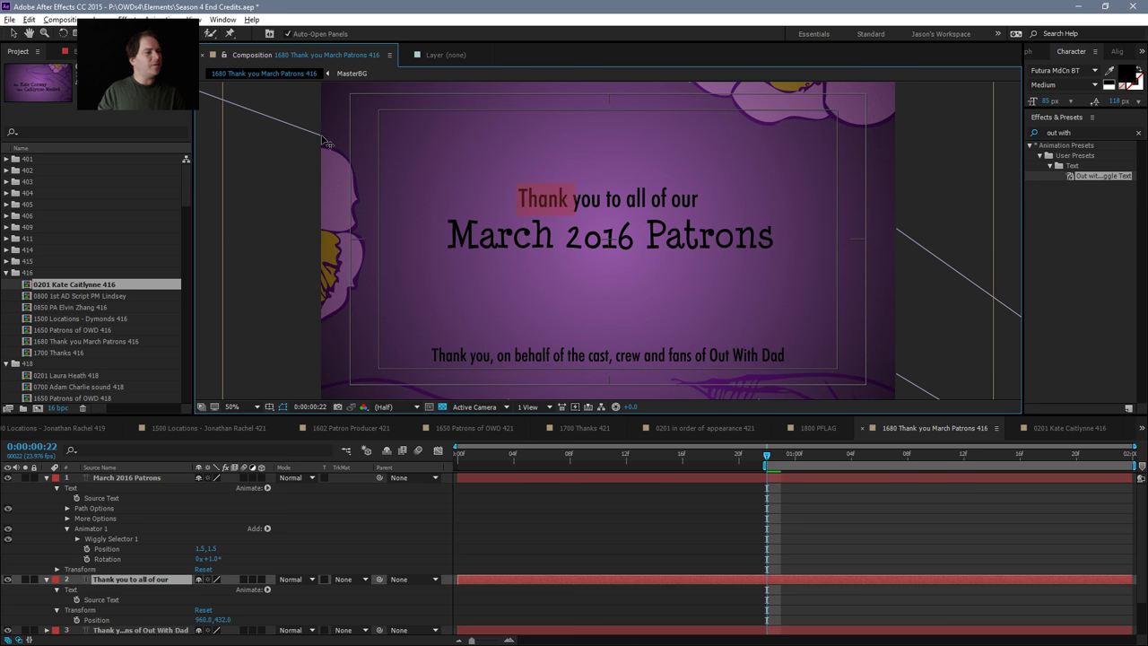
{"action": "type", "text": "and all"}
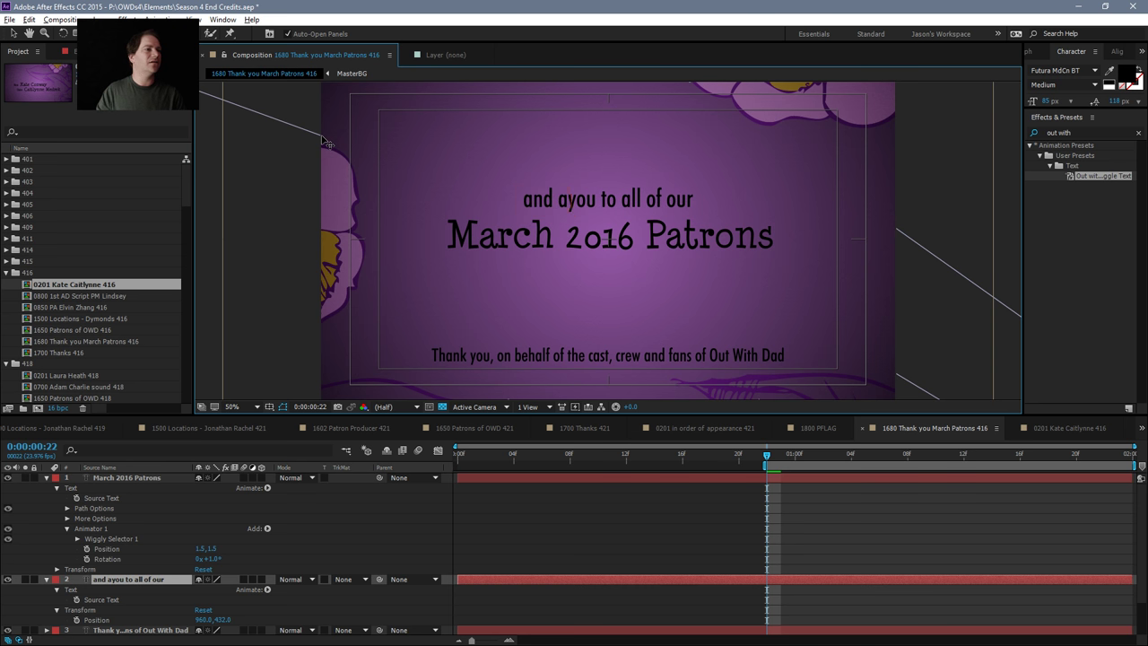
{"action": "type", "text": " the other"}
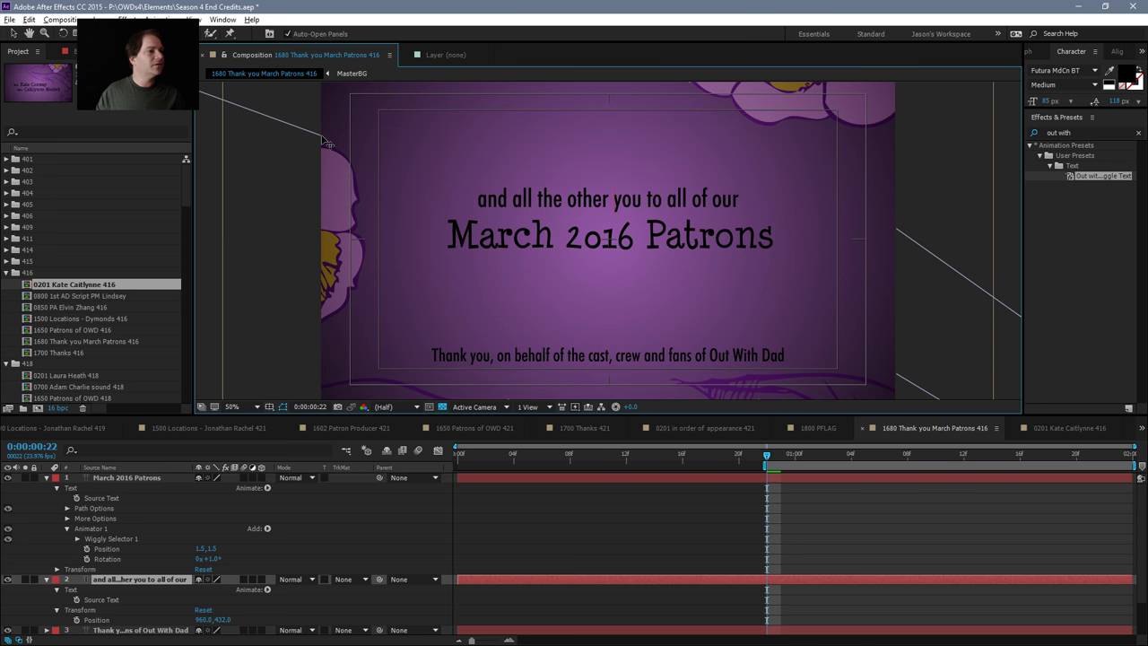
{"action": "key", "text": "ctrl+shift+Right"}
{"action": "key", "text": "ctrl+shift+Right"}
{"action": "key", "text": "ctrl+shift+Right"}
{"action": "key", "text": "ctrl+shift+Right"}
{"action": "key", "text": "ctrl+shift+Right"}
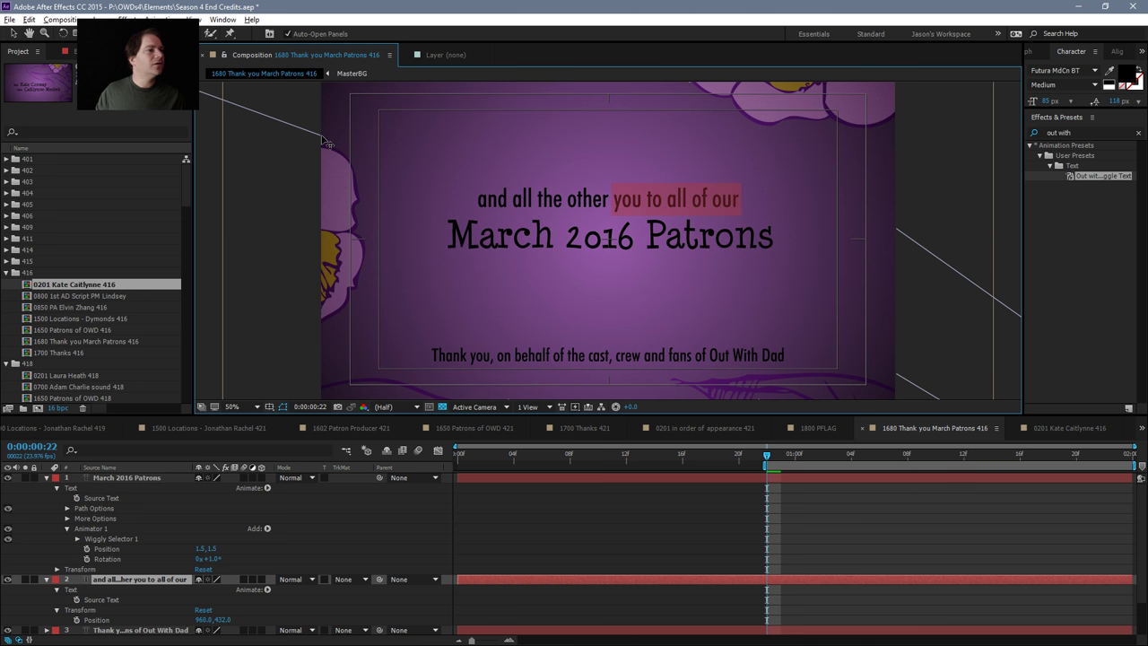
{"action": "key", "text": "BackSpace"}
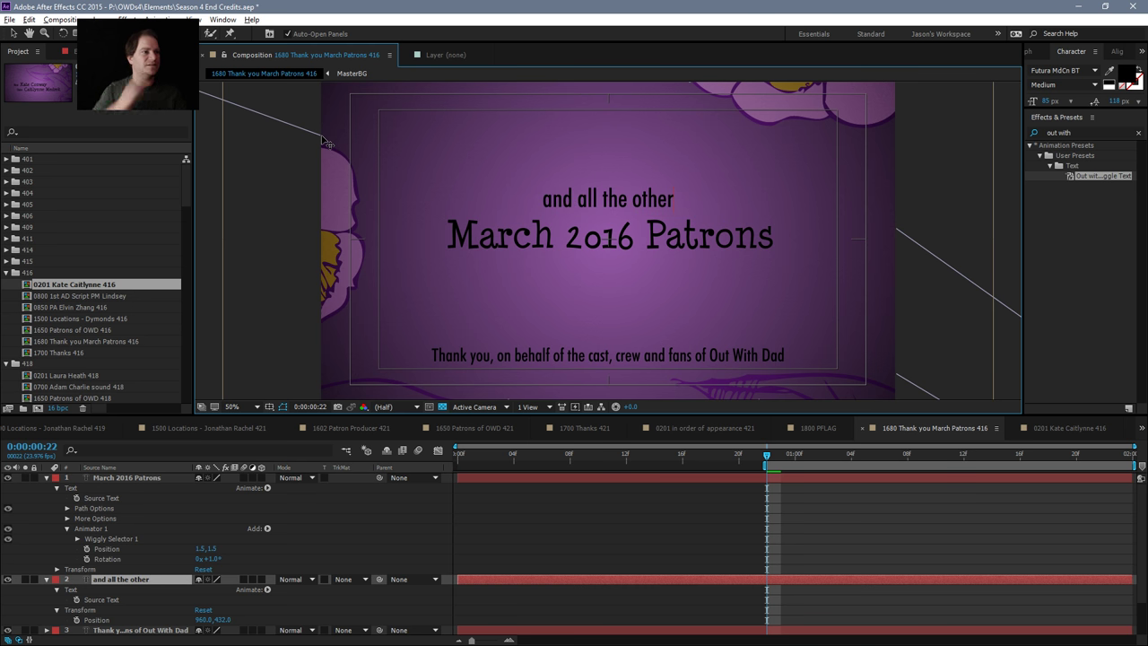
{"action": "key", "text": "KP_Enter"}
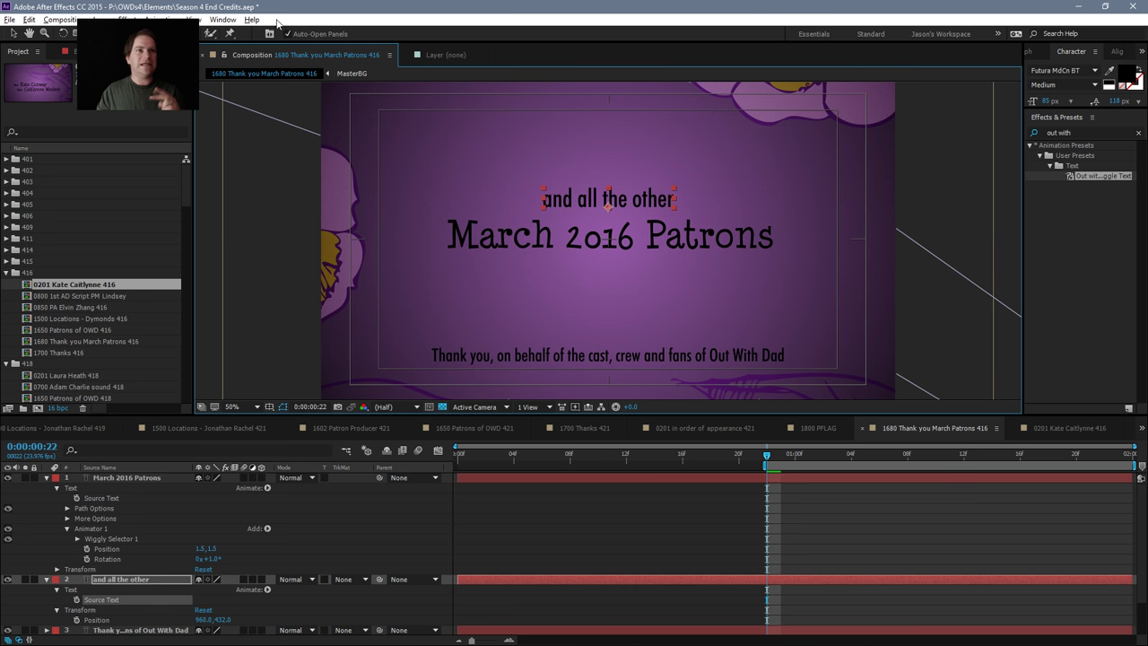
Switch to Premiere Pro and review the end credits from the patron producer card at 00:10:08:11 to the end of the patron list.
{"action": "key", "text": "alt+Tab"}
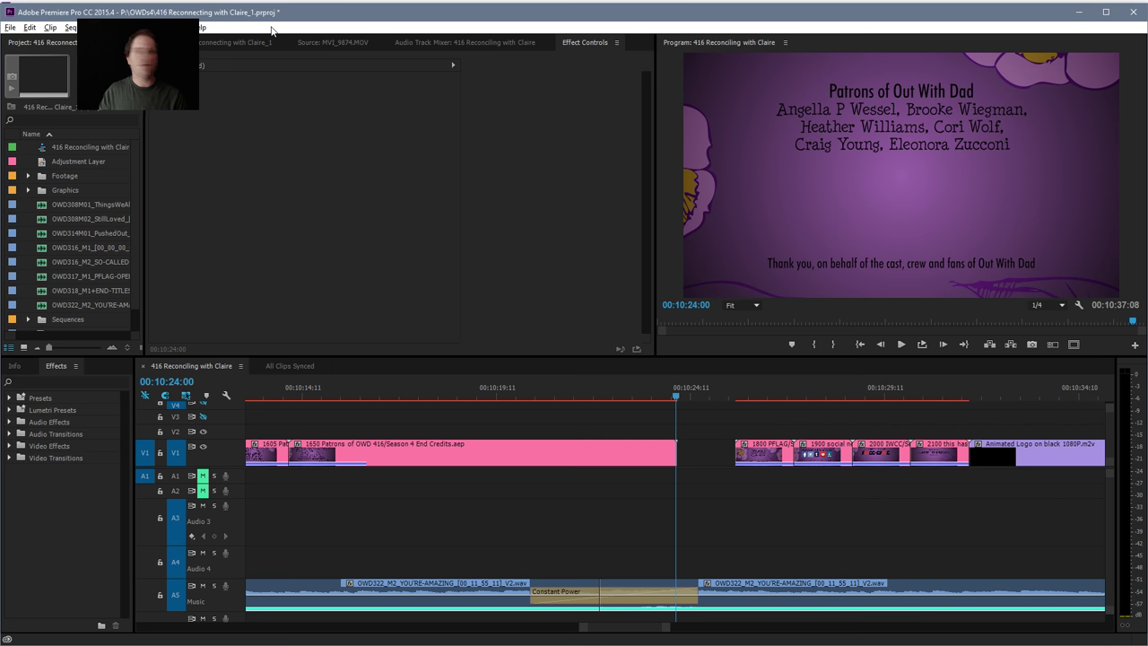
{"action": "left_click", "coordinate": [373, 400]}
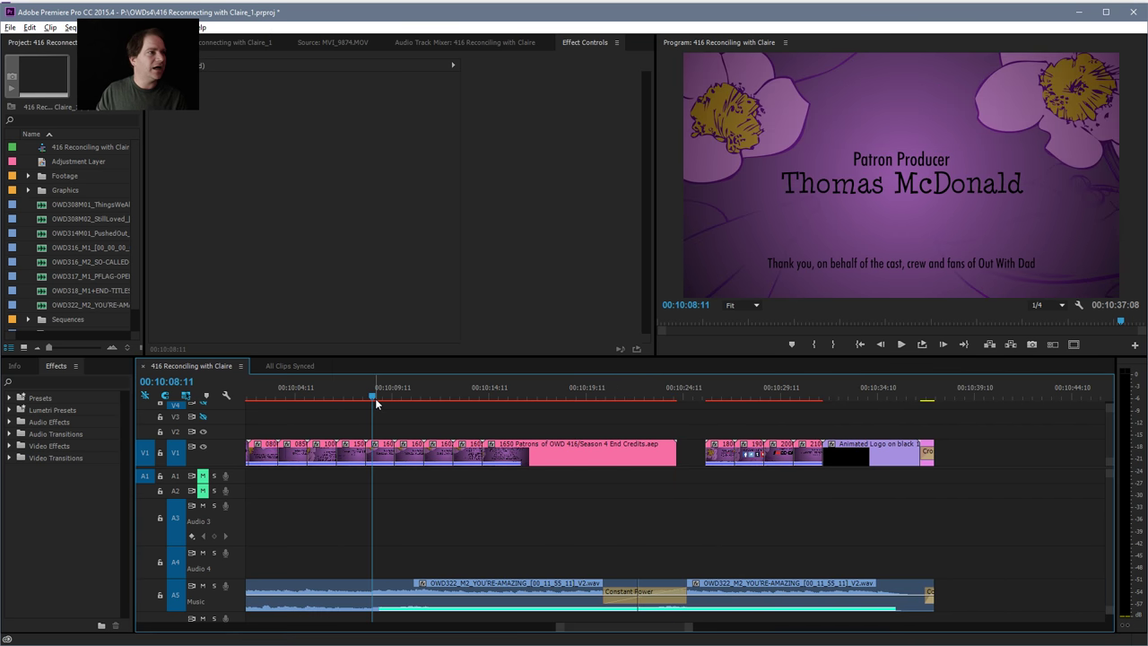
{"action": "key", "text": "space"}
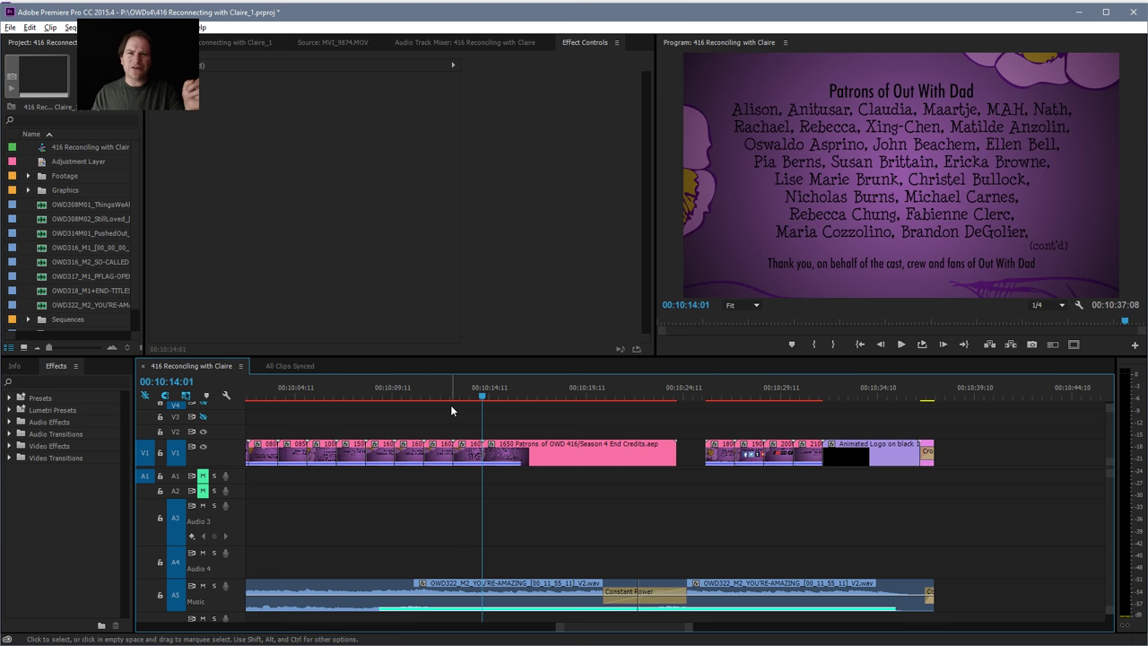
{"action": "left_click_drag", "start_coordinate": [508, 392], "coordinate": [667, 399]}
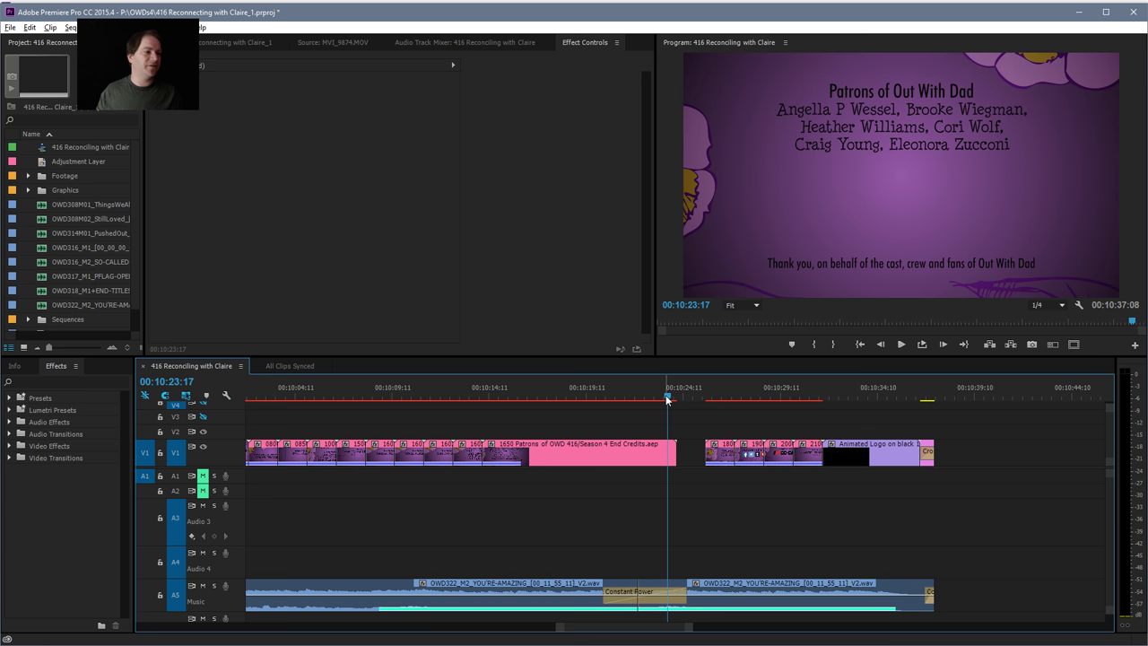
Save the project in After Effects and bring its 1680 Thank you March Patrons 416 comp into the Premiere Pro project.
{"action": "key", "text": "alt+Tab"}
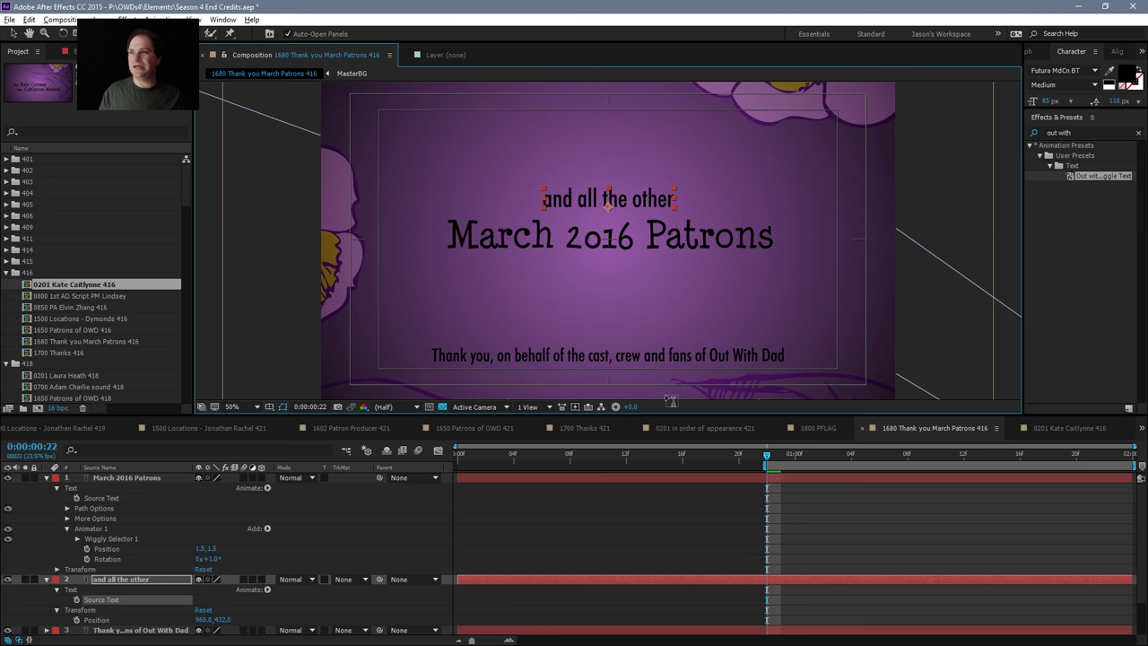
{"action": "left_click", "coordinate": [27, 286]}
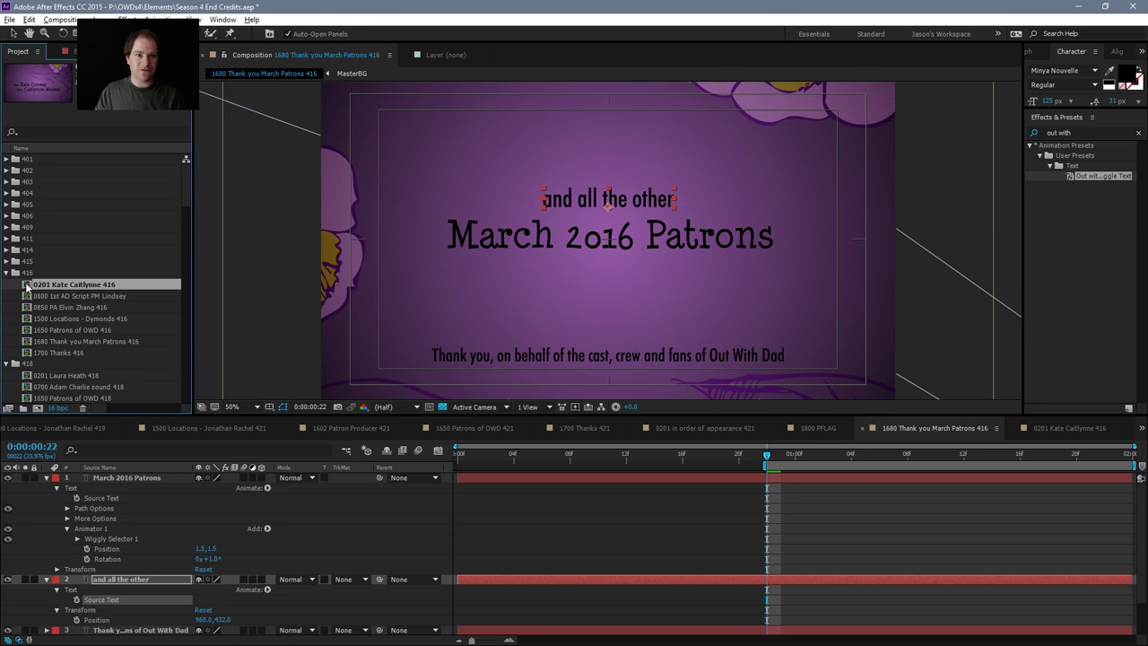
{"action": "left_click", "coordinate": [29, 342]}
{"action": "key", "text": "ctrl+s"}
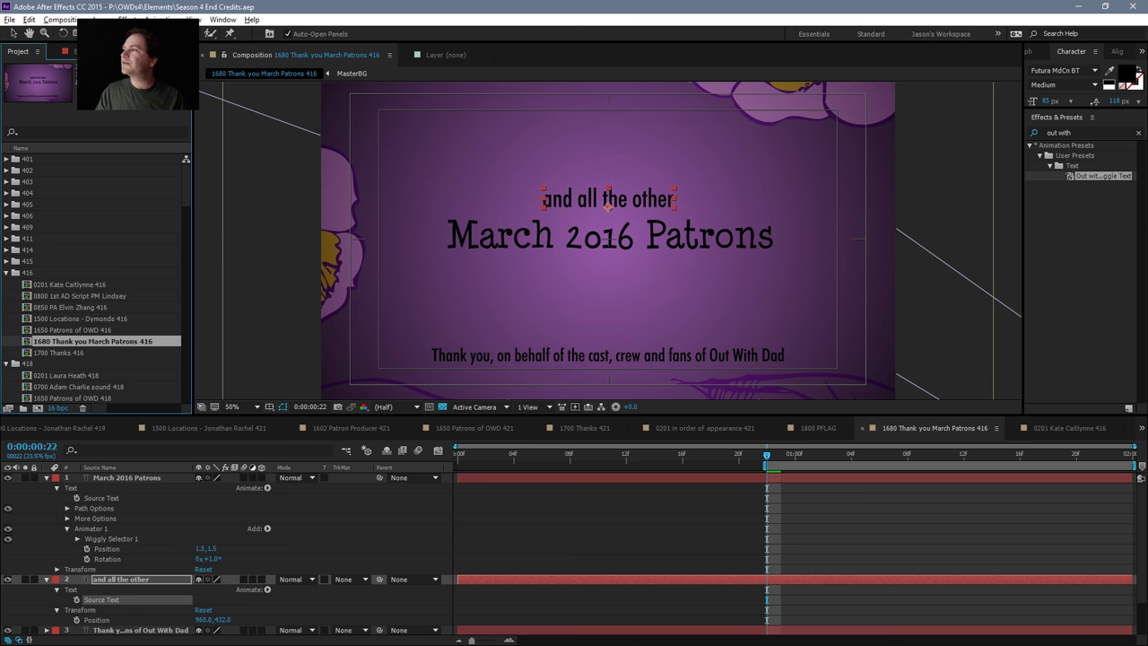
{"action": "key", "text": "alt+Tab"}
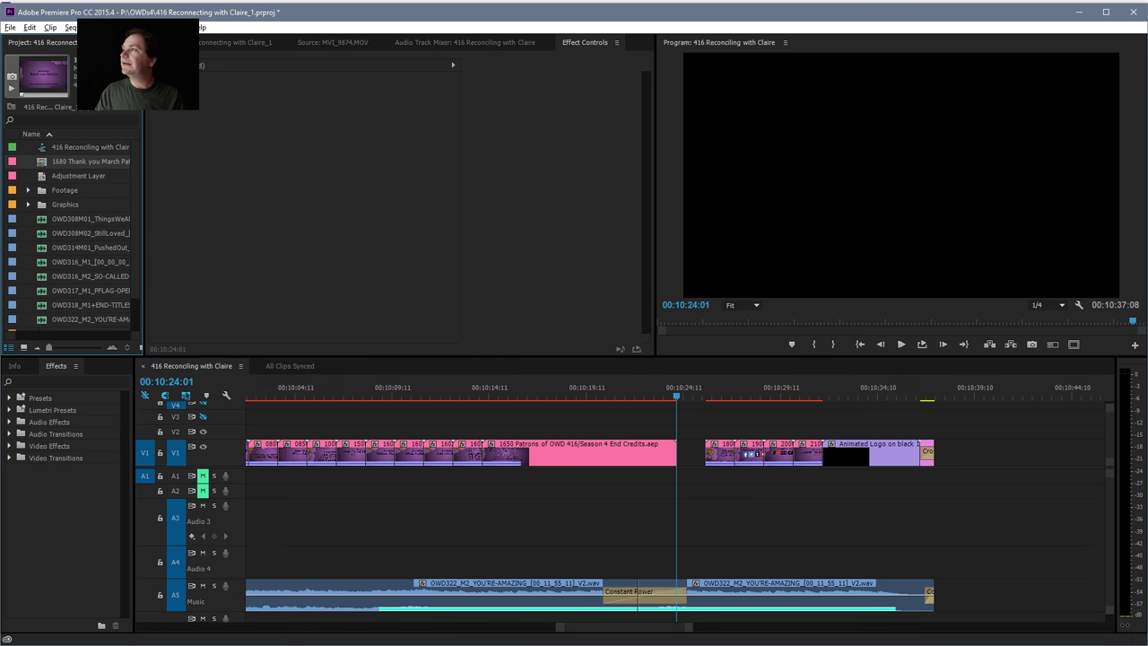
Switch to the YouTube live chat pop-out in Chrome, make its window taller, and read back through the viewers' comments.
{"action": "key", "text": "alt+Tab"}
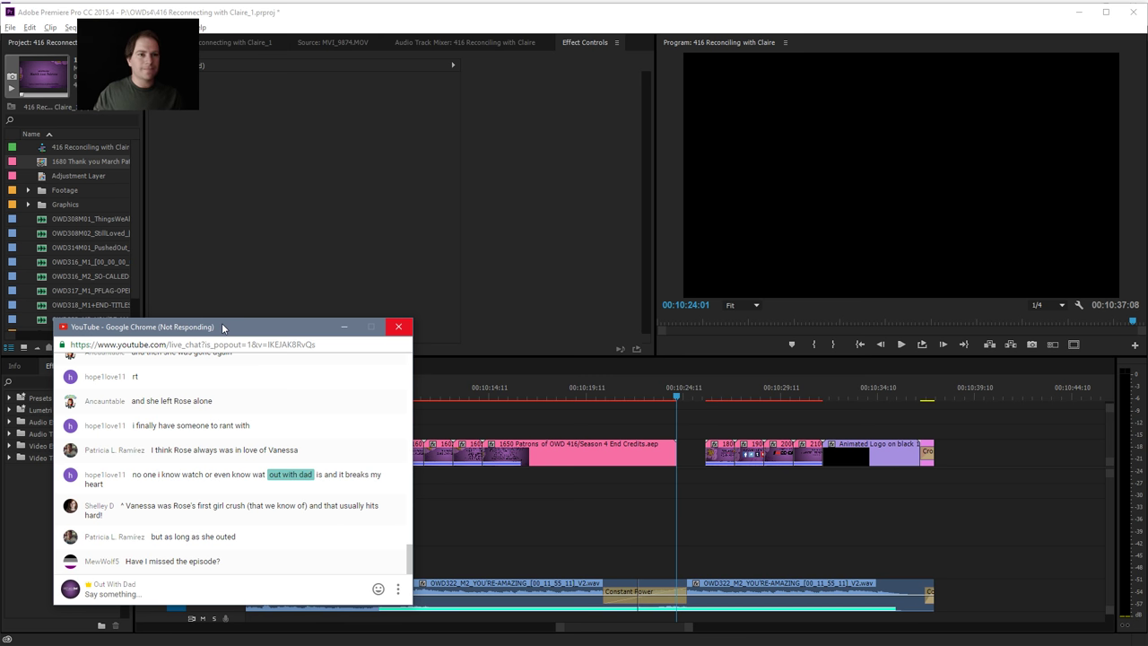
{"action": "left_click_drag", "start_coordinate": [222, 327], "coordinate": [305, 283]}
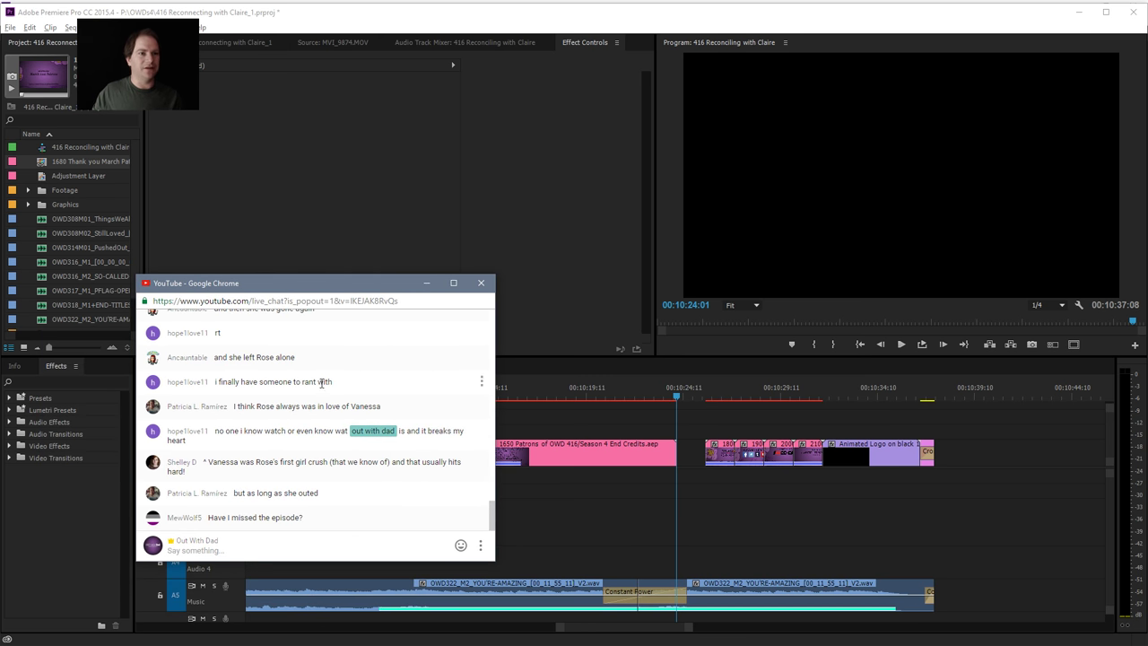
{"action": "scroll", "coordinate": [321, 382], "scroll_direction": "up", "scroll_amount": 5}
{"action": "scroll", "coordinate": [321, 382], "scroll_direction": "up", "scroll_amount": 10}
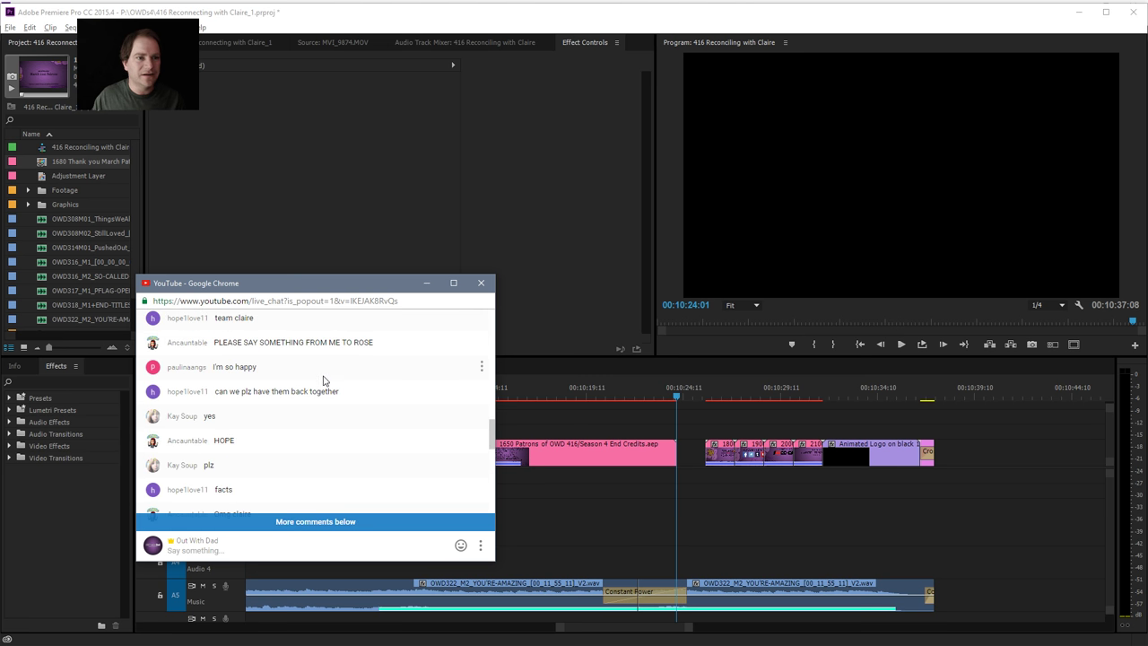
{"action": "scroll", "coordinate": [352, 412], "scroll_direction": "down", "scroll_amount": 1}
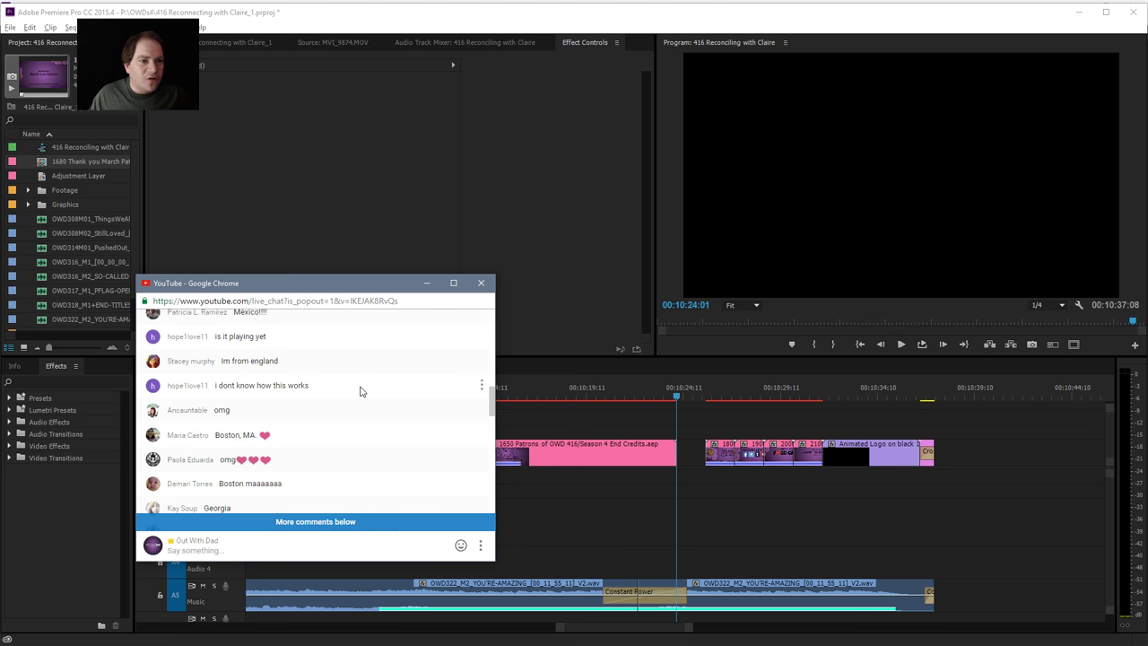
{"action": "left_click_drag", "start_coordinate": [333, 286], "coordinate": [463, 193]}
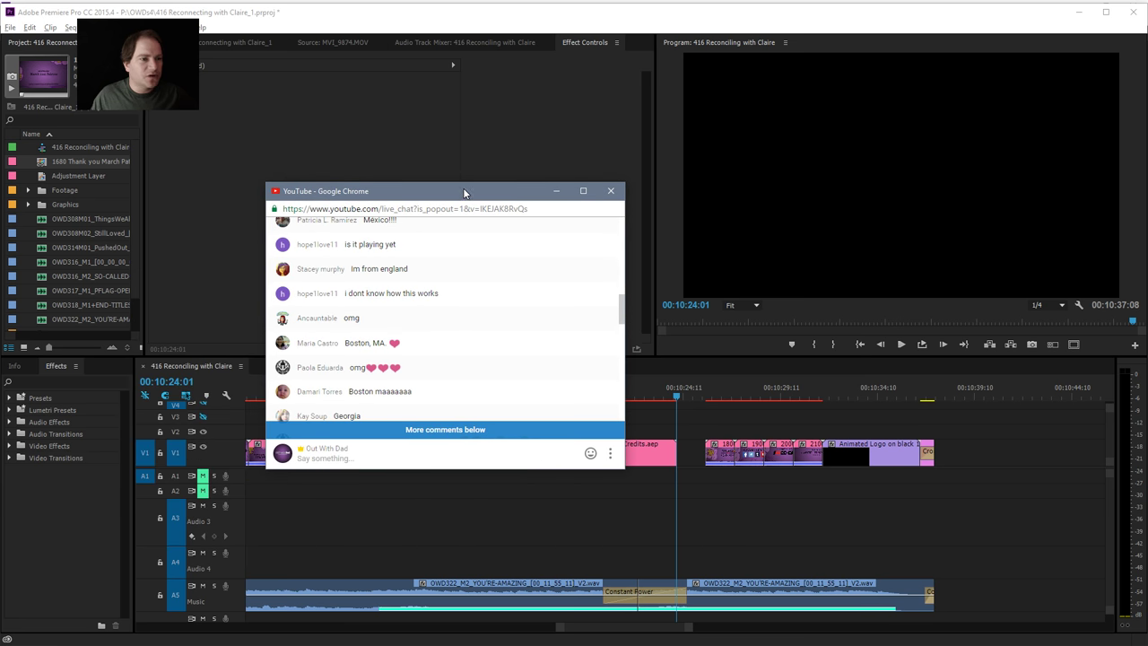
{"action": "scroll", "coordinate": [441, 305], "scroll_direction": "down", "scroll_amount": 2}
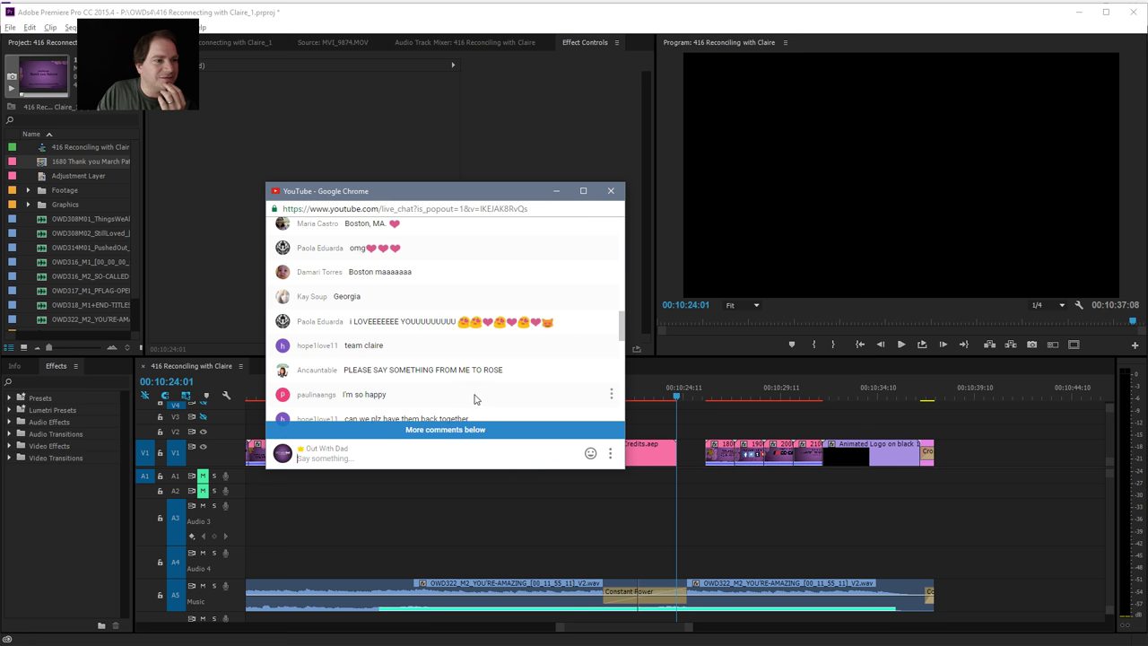
{"action": "scroll", "coordinate": [473, 377], "scroll_direction": "down", "scroll_amount": 1}
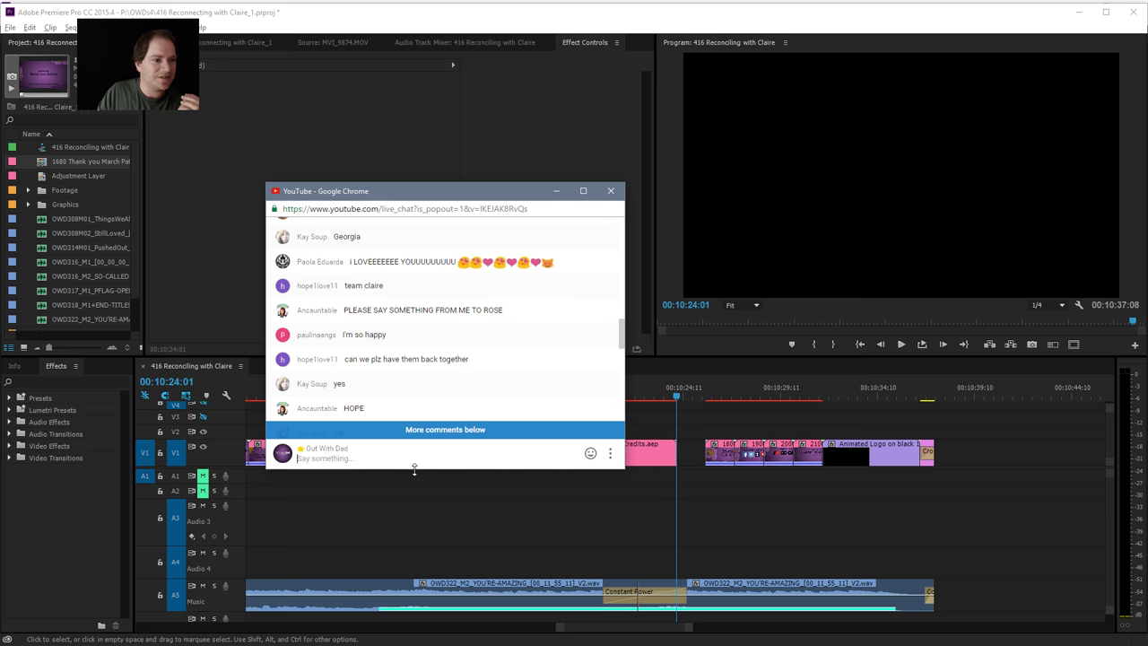
{"action": "left_click_drag", "start_coordinate": [412, 468], "coordinate": [415, 541]}
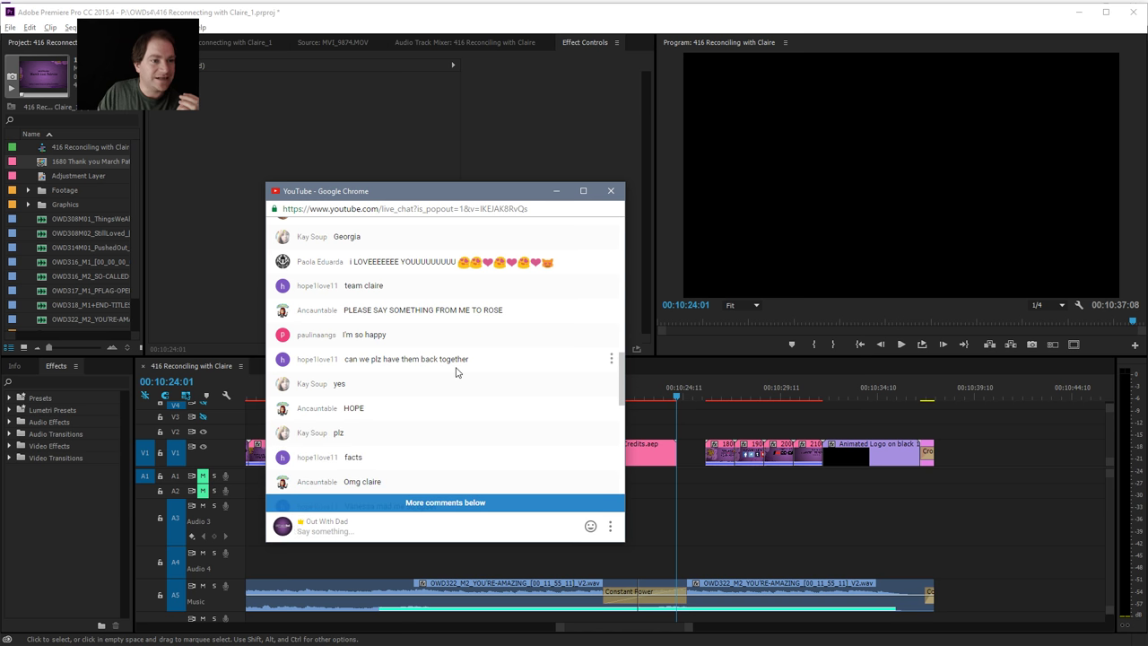
{"action": "scroll", "coordinate": [455, 371], "scroll_direction": "down", "scroll_amount": 1}
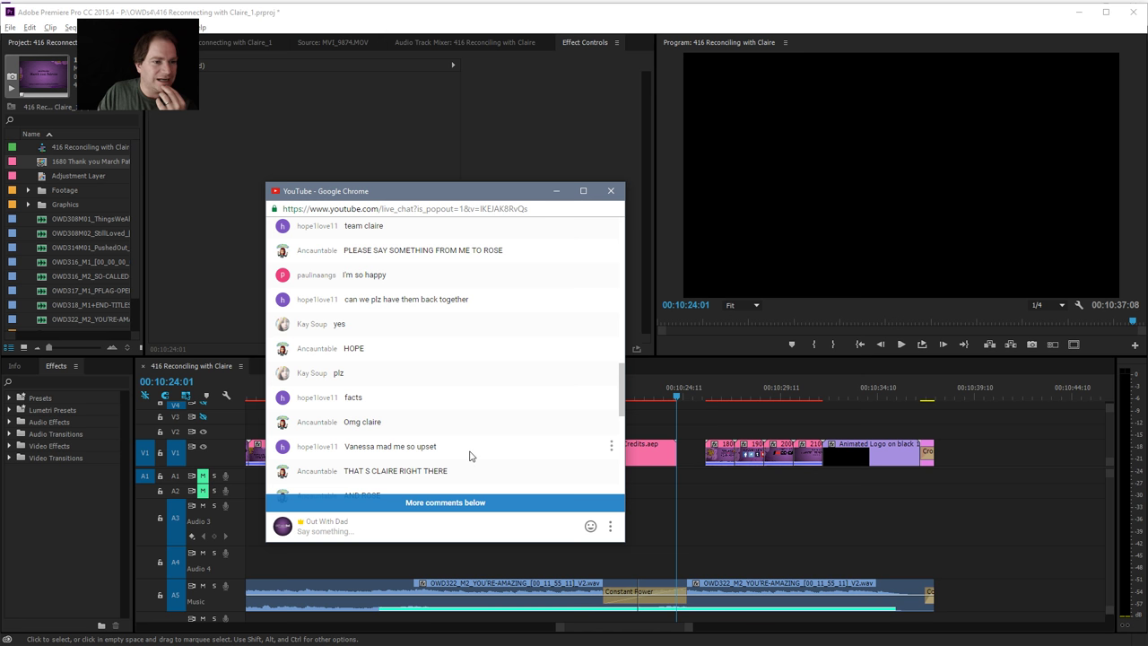
{"action": "scroll", "coordinate": [472, 457], "scroll_direction": "down", "scroll_amount": 1}
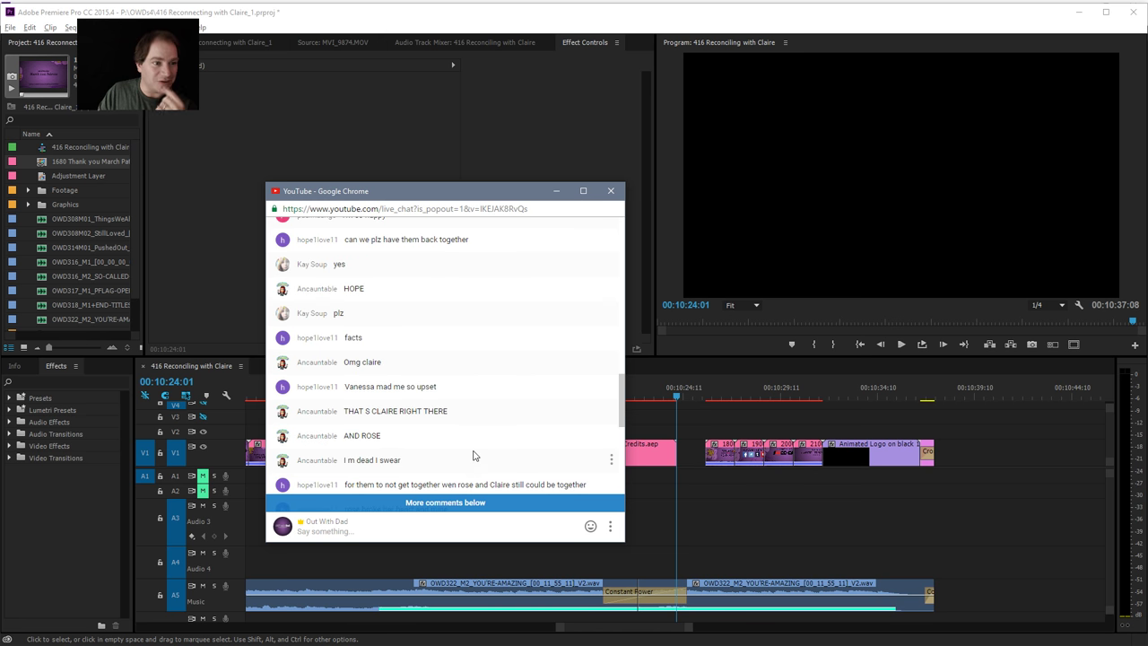
Read through the remaining viewers' comments in the live chat down to the newest messages.
{"action": "scroll", "coordinate": [474, 455], "scroll_direction": "down", "scroll_amount": 1}
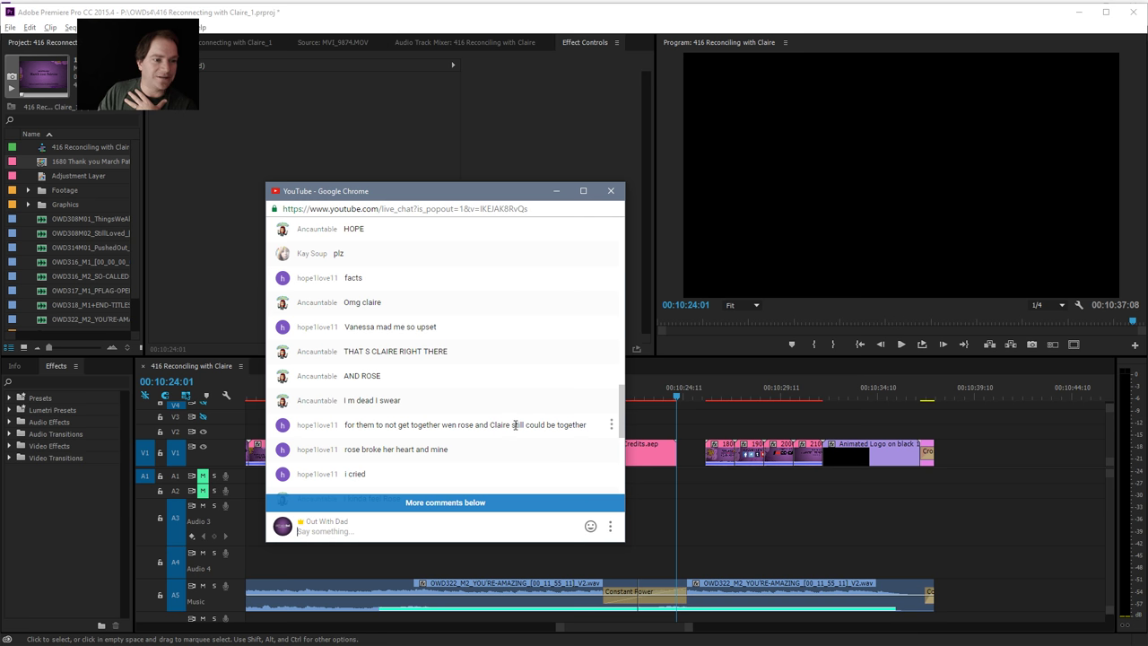
{"action": "scroll", "coordinate": [516, 427], "scroll_direction": "down", "scroll_amount": 1}
{"action": "scroll", "coordinate": [515, 428], "scroll_direction": "down", "scroll_amount": 1}
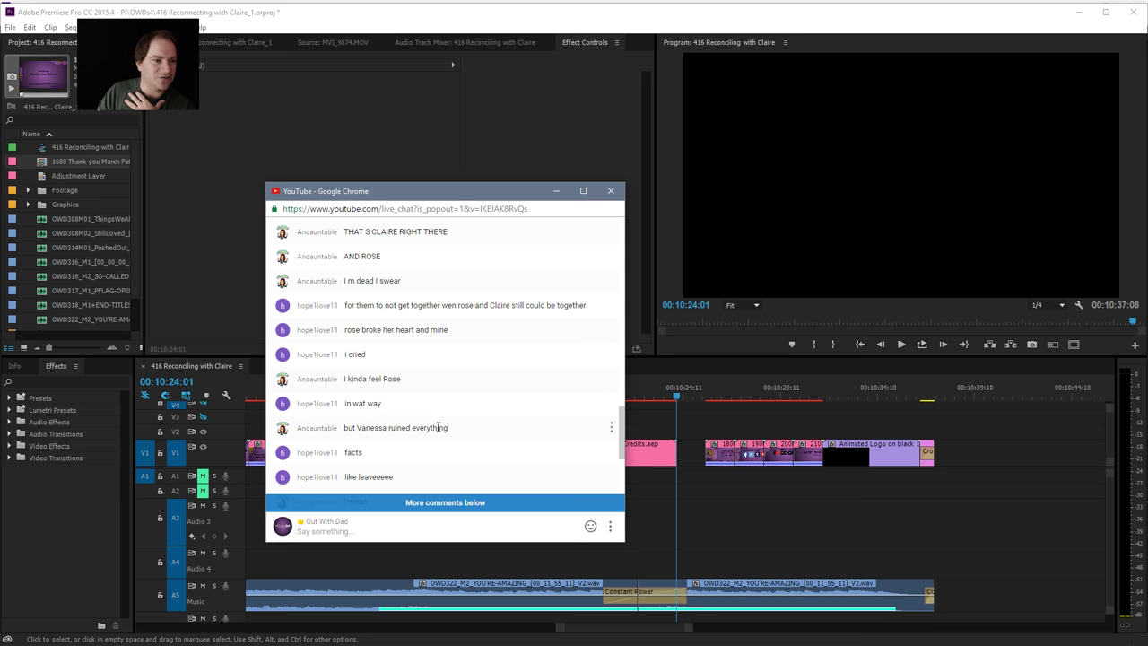
{"action": "scroll", "coordinate": [453, 426], "scroll_direction": "down", "scroll_amount": 1}
{"action": "scroll", "coordinate": [476, 414], "scroll_direction": "down", "scroll_amount": 1}
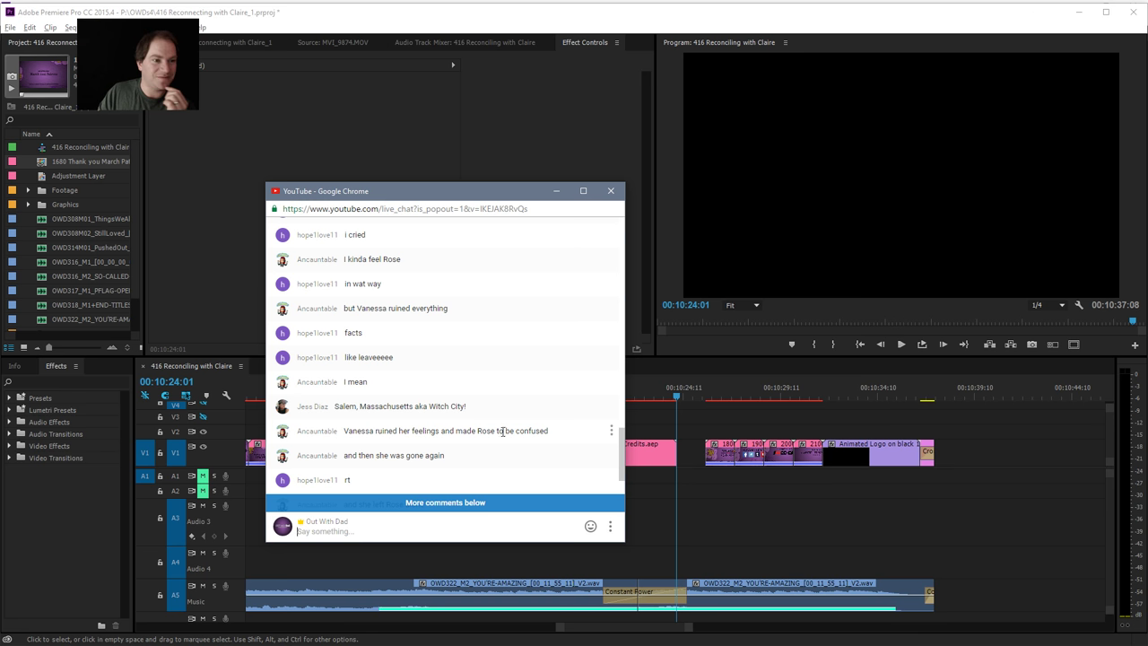
{"action": "scroll", "coordinate": [502, 438], "scroll_direction": "down", "scroll_amount": 1}
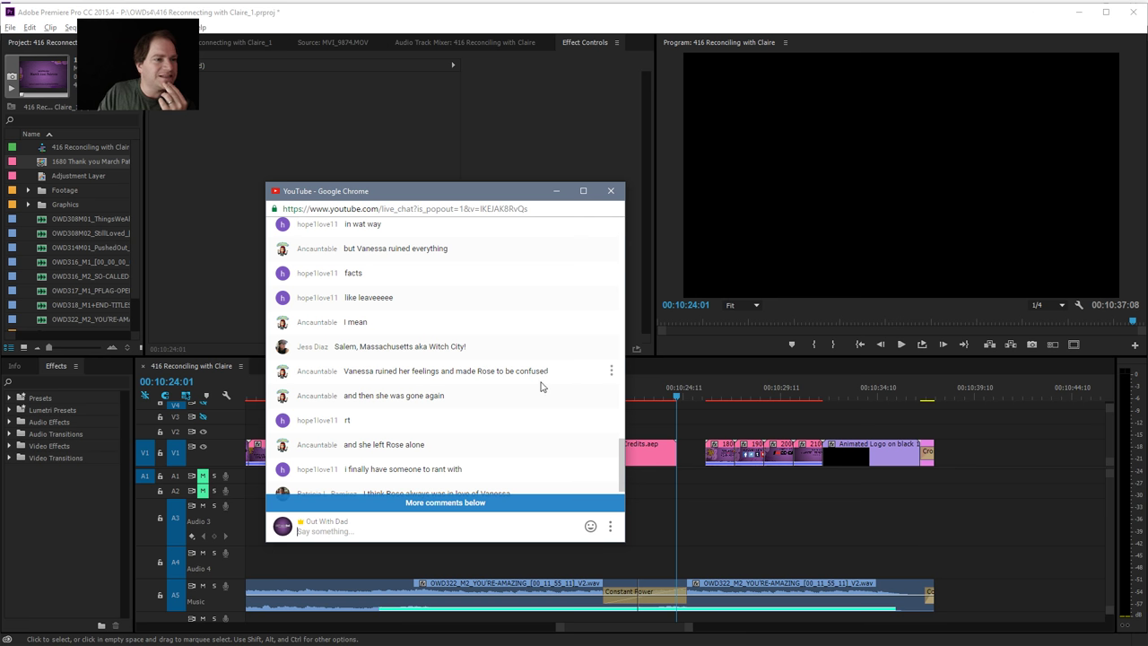
{"action": "scroll", "coordinate": [529, 386], "scroll_direction": "down", "scroll_amount": 1}
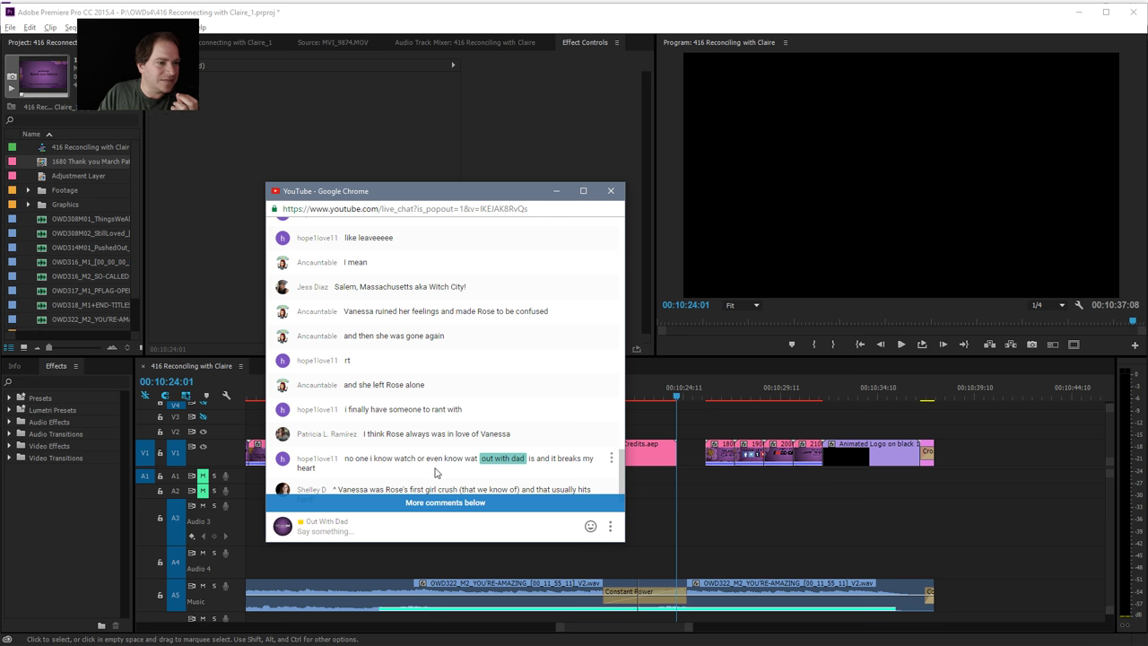
{"action": "scroll", "coordinate": [436, 470], "scroll_direction": "down", "scroll_amount": 5}
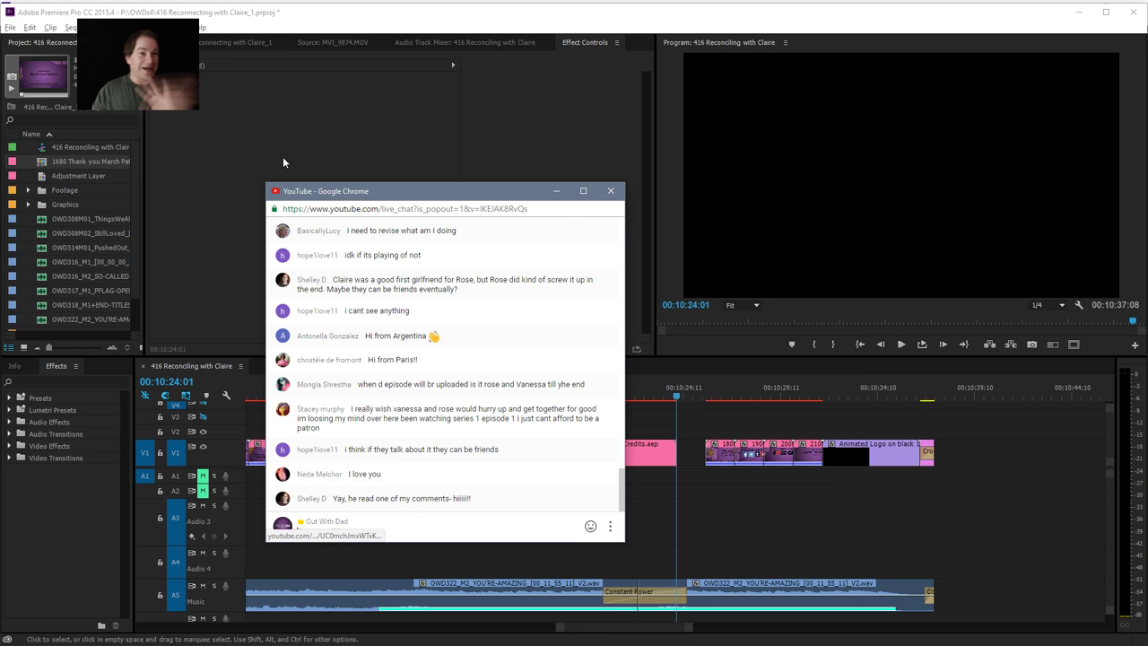
Switch to Premiere Pro, fill the V1 gap at 00:10:24:01 with the 1680 Thank you March Patrons 416 comp, and play the credits to the end.
{"action": "left_click", "coordinate": [40, 162]}
{"action": "double_click", "coordinate": [40, 162]}
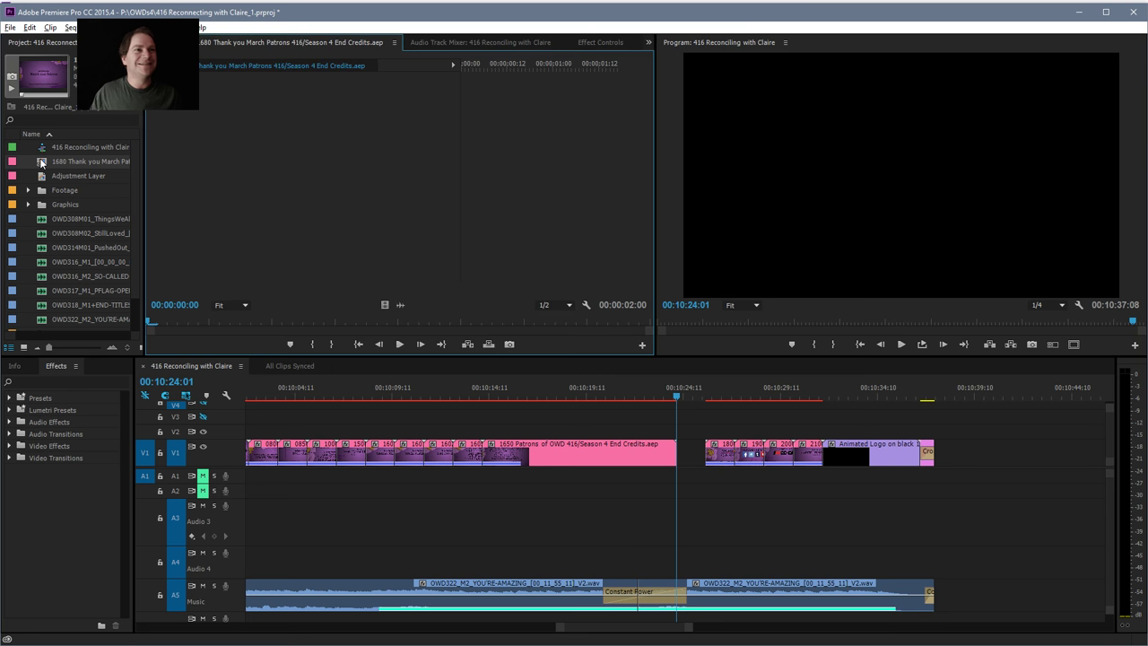
{"action": "left_click_drag", "start_coordinate": [542, 338], "coordinate": [680, 427]}
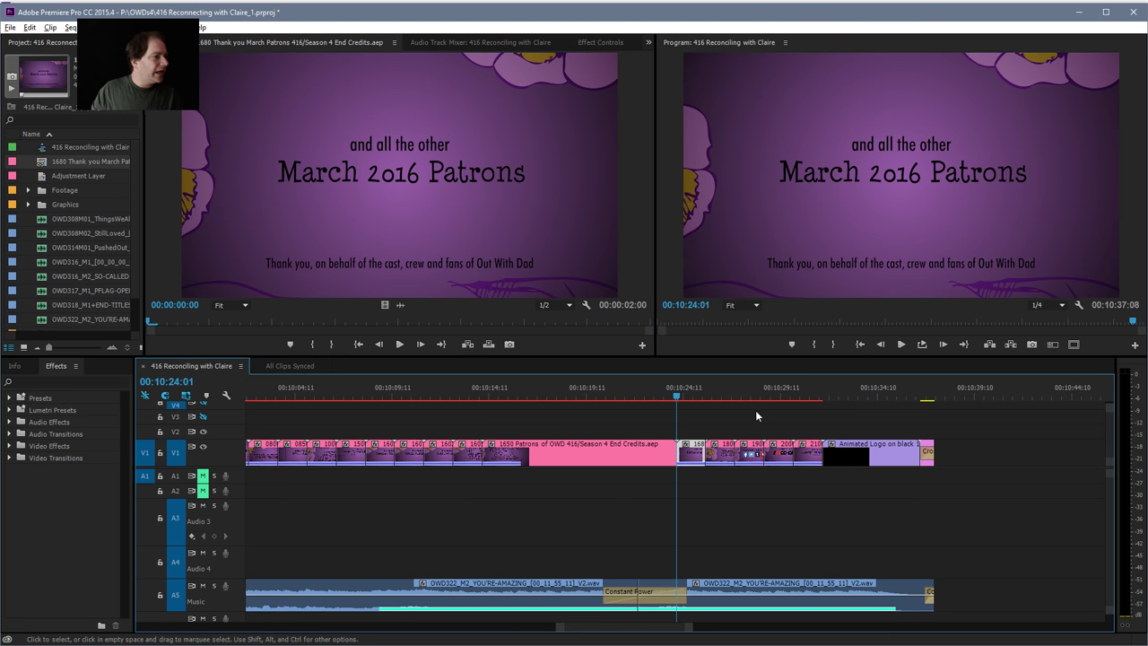
{"action": "key", "text": "space"}
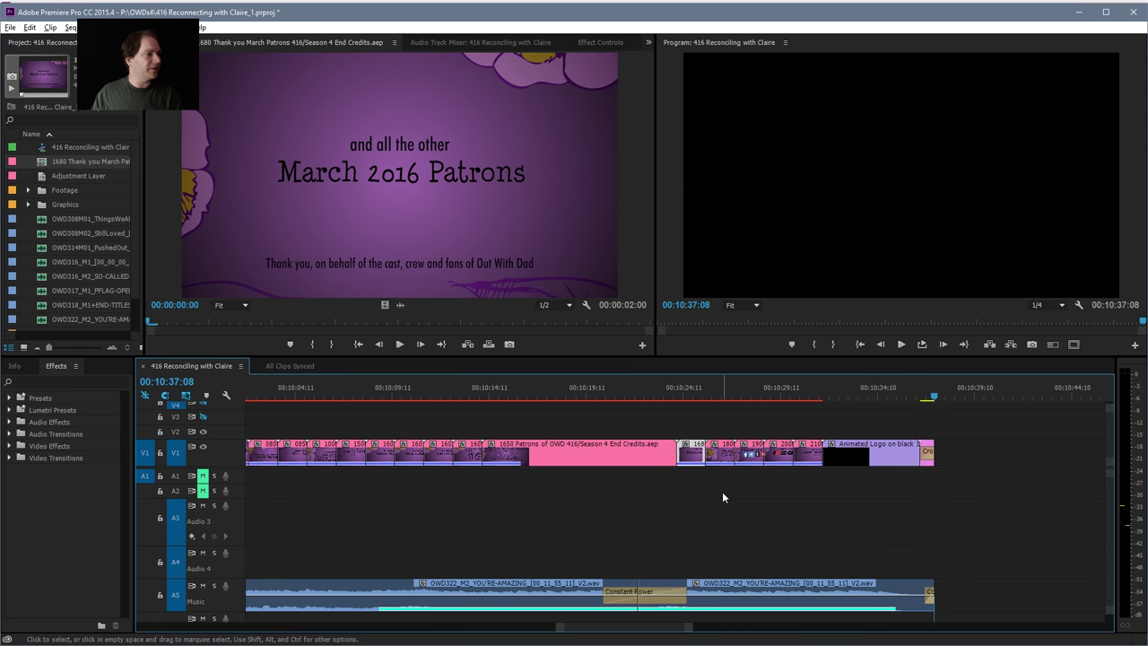
Save the project and set up an H.264 export of the sequence with the Match Source - Super High bitrate (10Mbps) - HighProfile preset.
{"action": "key", "text": "ctrl+s"}
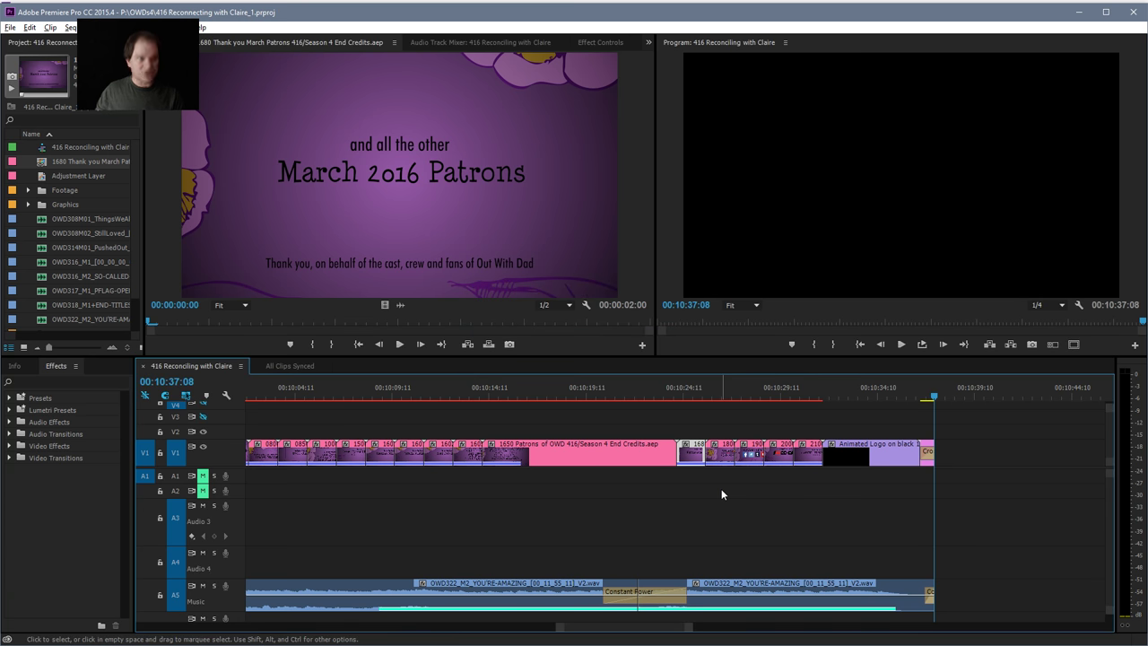
{"action": "key", "text": "ctrl+m"}
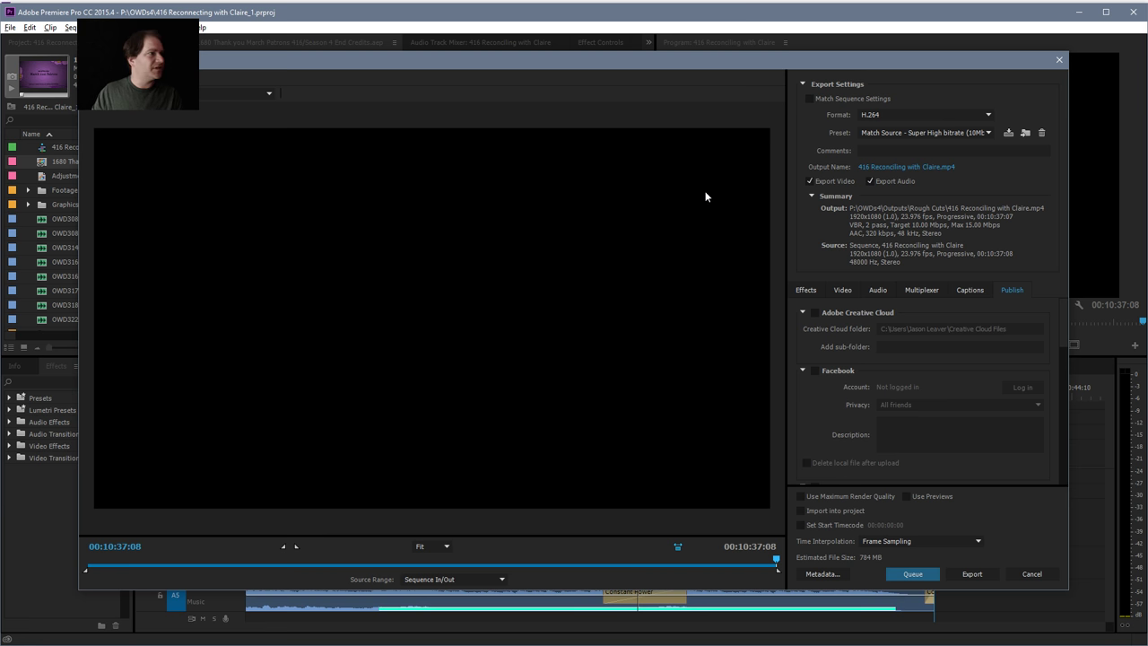
{"action": "left_click", "coordinate": [938, 131]}
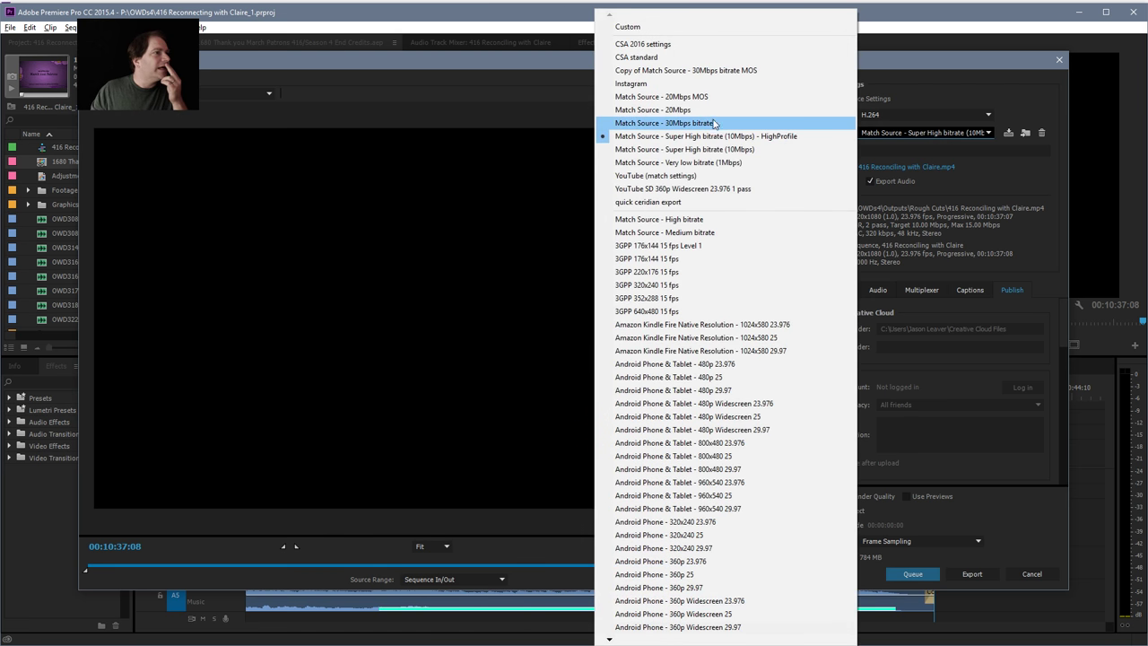
{"action": "left_click", "coordinate": [717, 137]}
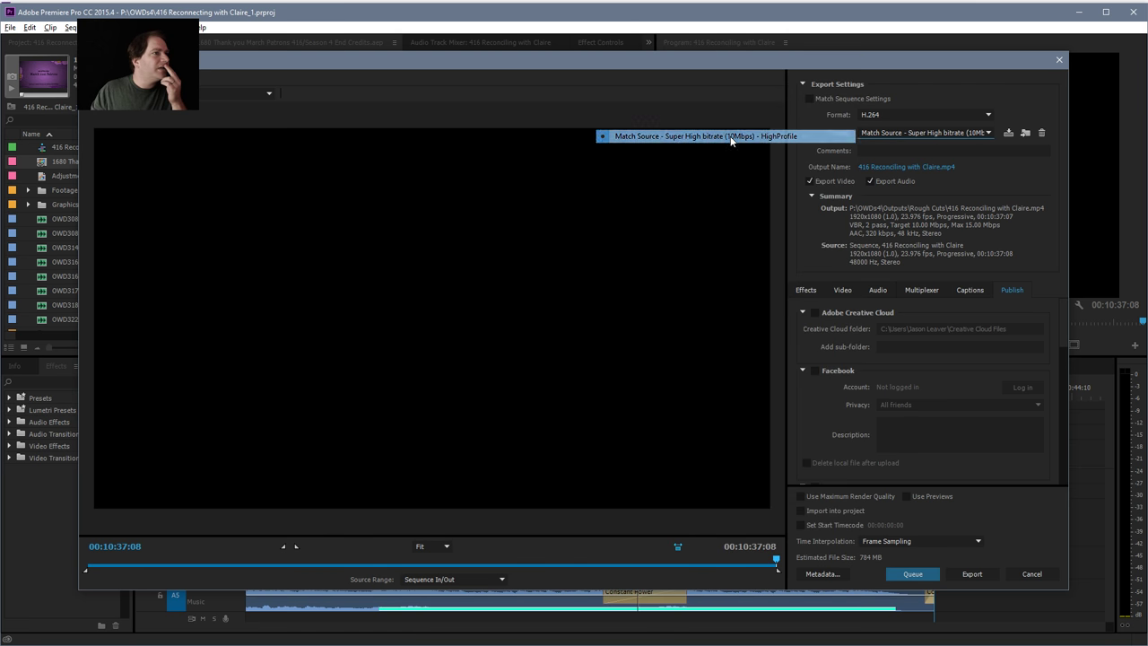
Set the output to 416 Reconciling with Claire 161024.mp4 in the Outputs\FINAL OUTPUTS folder and send the export to the Media Encoder queue.
{"action": "left_click", "coordinate": [899, 167]}
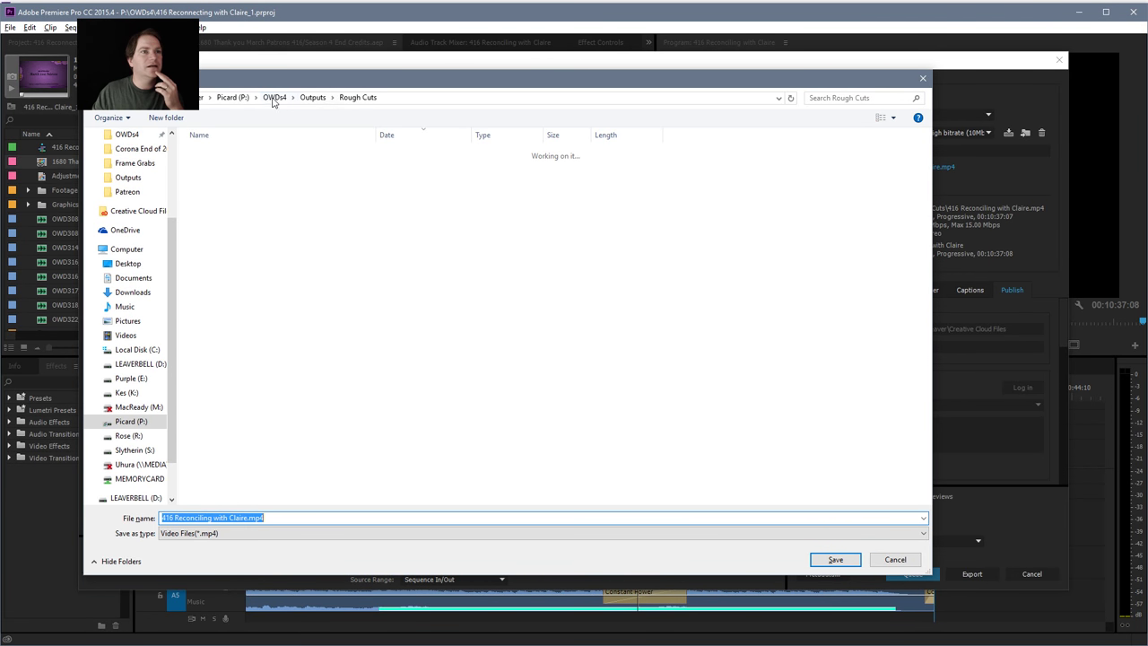
{"action": "left_click", "coordinate": [313, 98]}
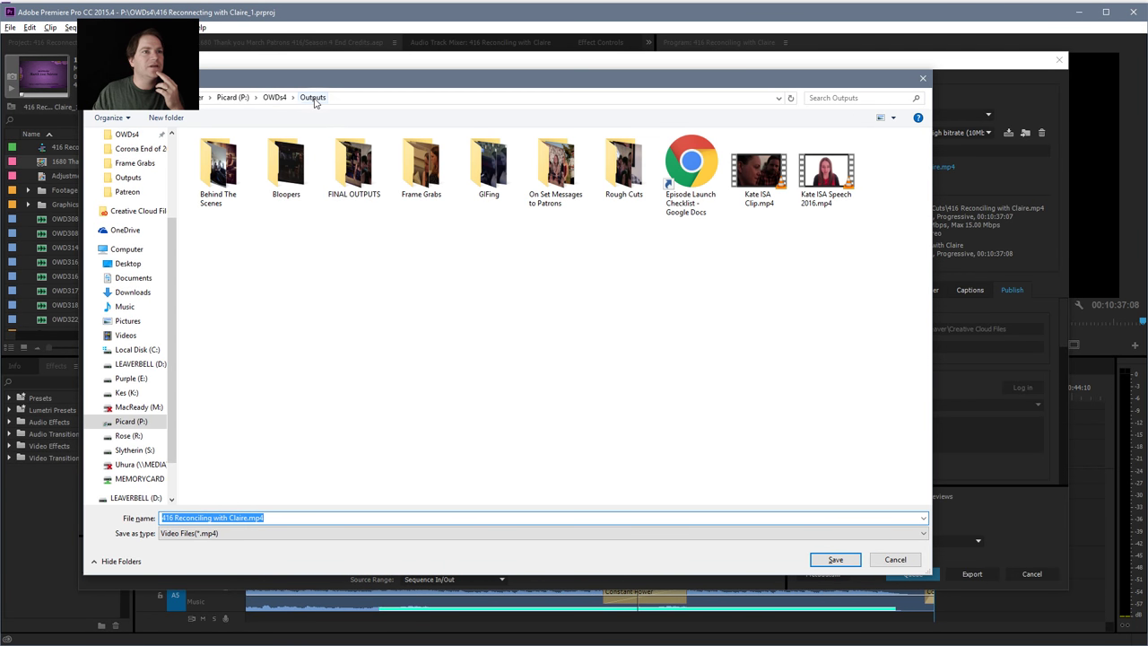
{"action": "double_click", "coordinate": [367, 161]}
{"action": "left_click", "coordinate": [245, 518]}
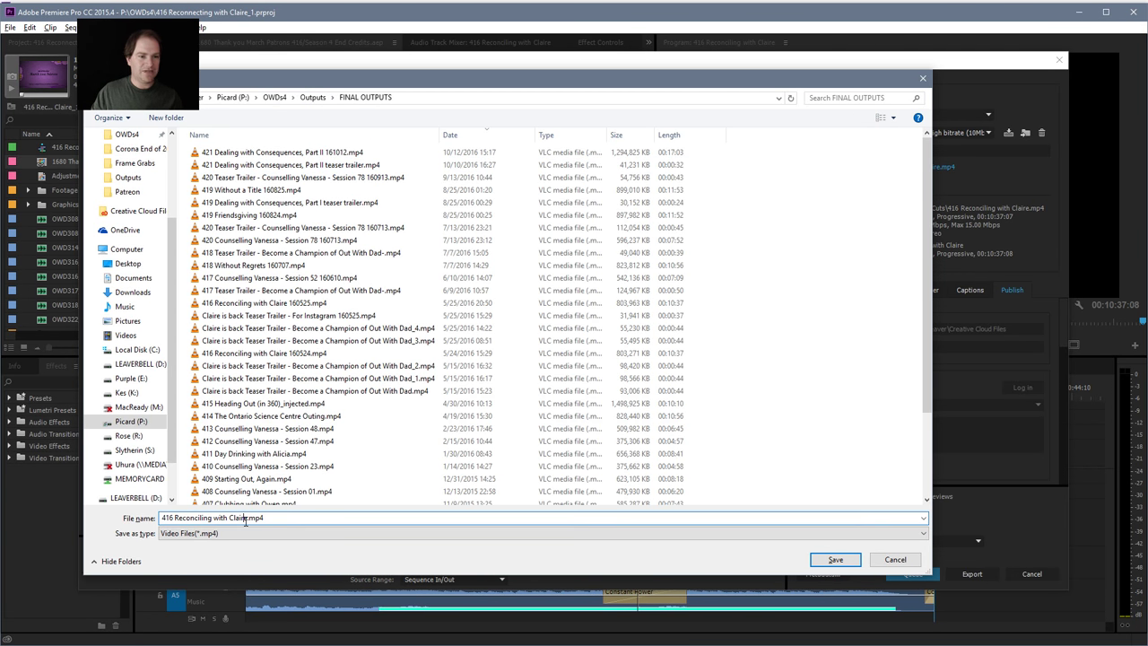
{"action": "type", "text": "16"}
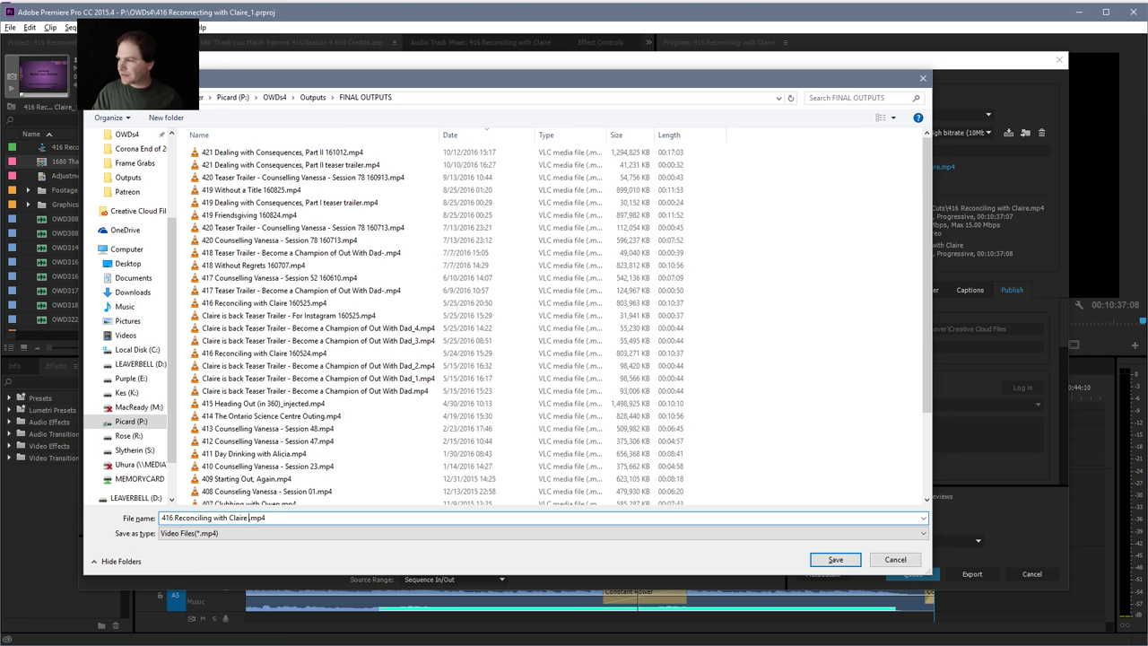
{"action": "type", "text": "10"}
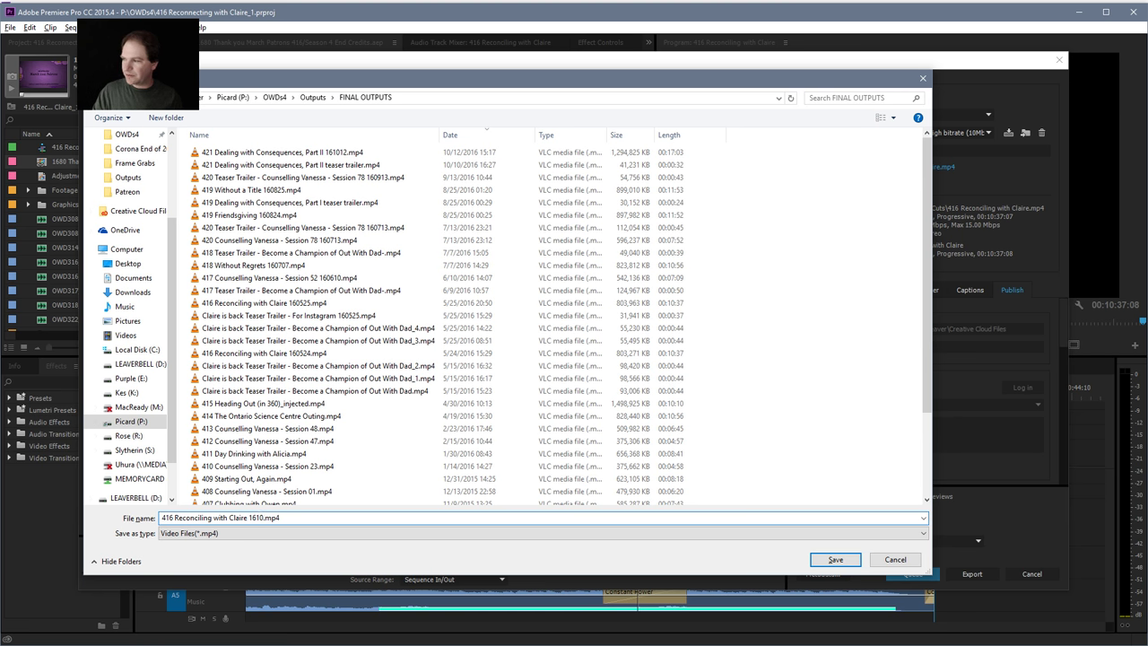
{"action": "type", "text": "24"}
{"action": "key", "text": "Return"}
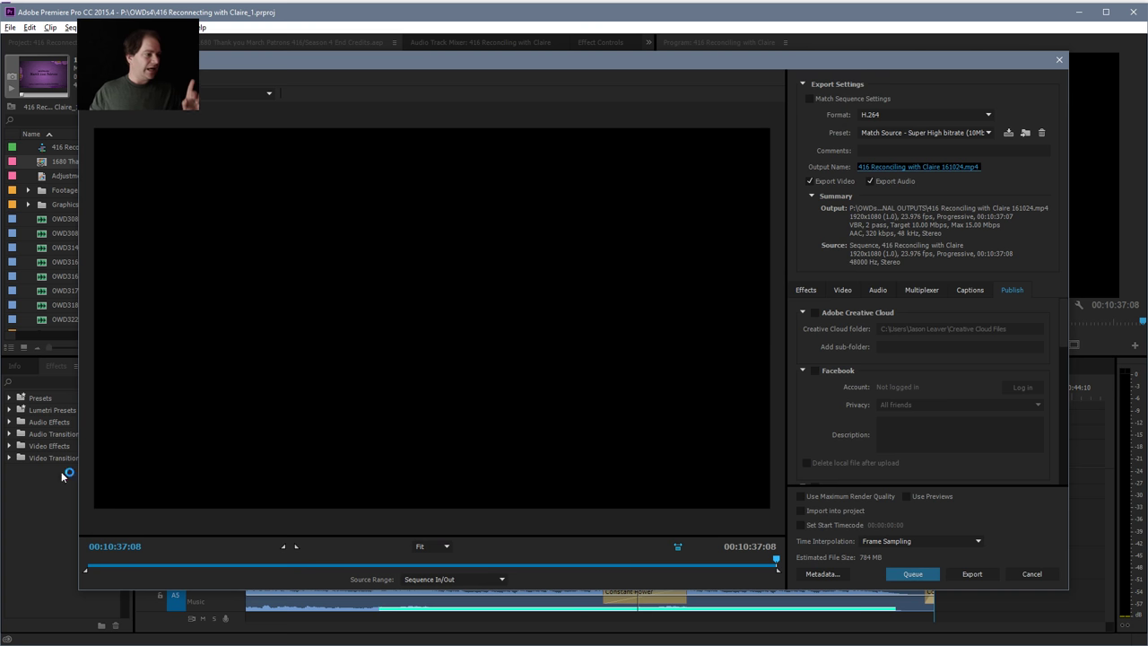
{"action": "left_click", "coordinate": [911, 574]}
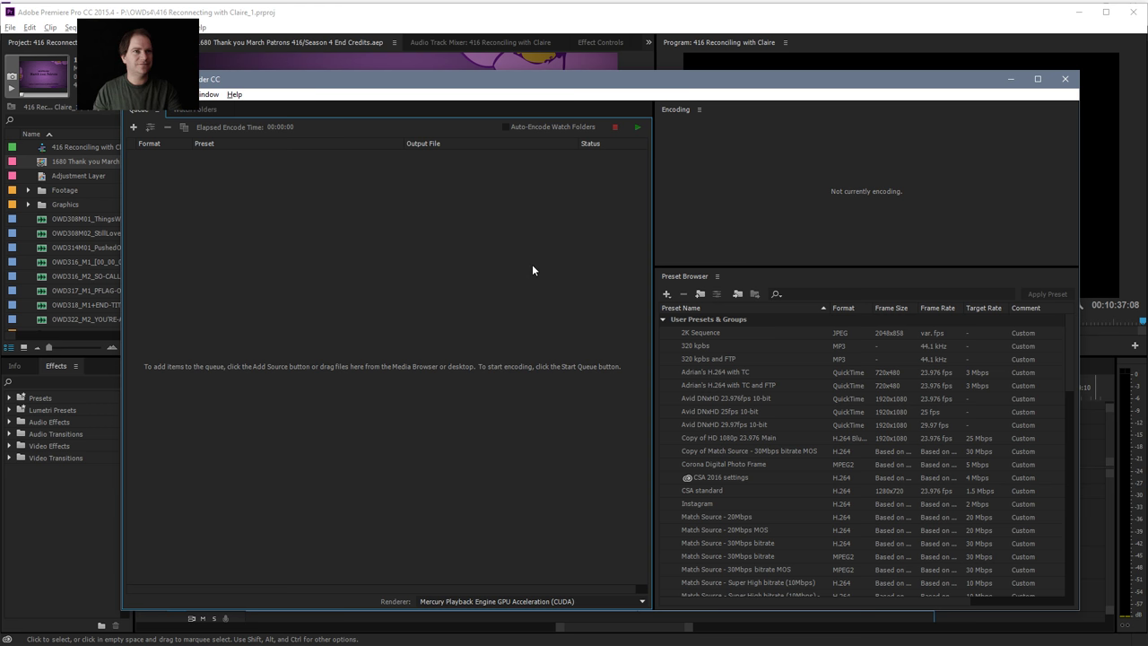
Minimize Media Encoder and Premiere Pro, and close After Effects.
{"action": "left_click", "coordinate": [1009, 81]}
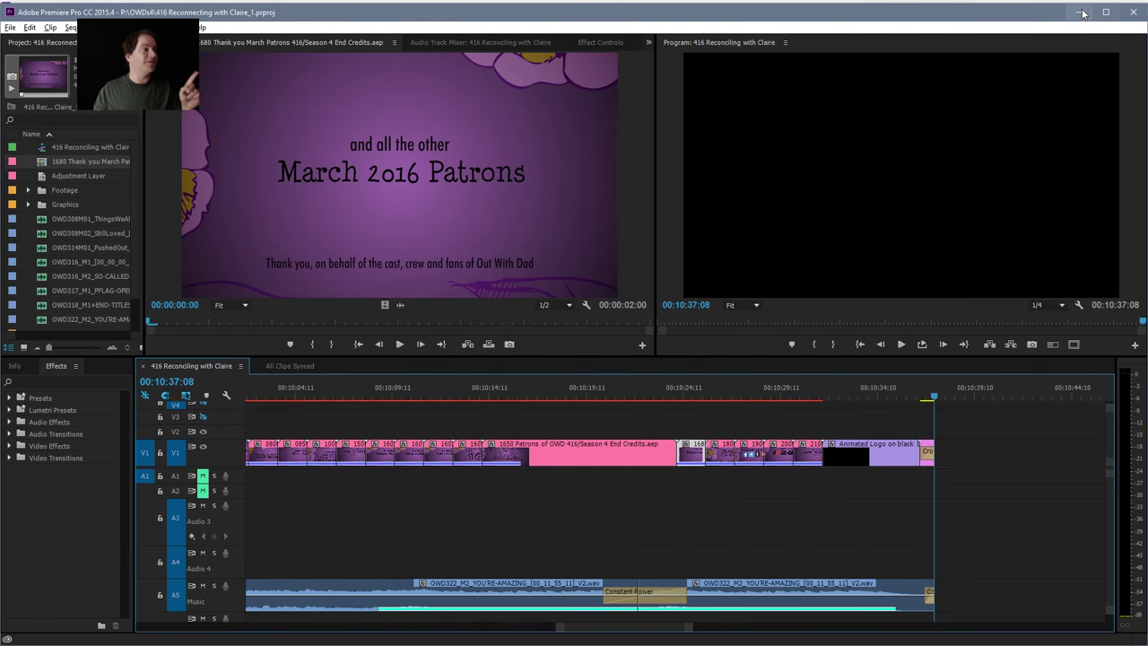
{"action": "left_click", "coordinate": [1079, 12]}
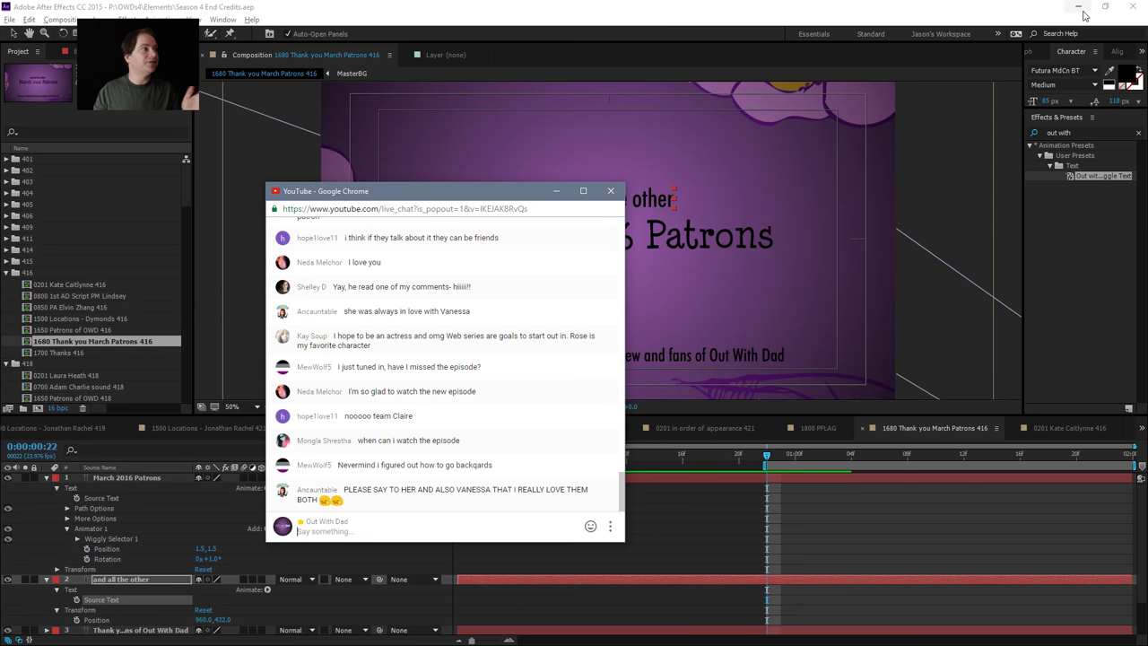
{"action": "left_click", "coordinate": [1121, 7]}
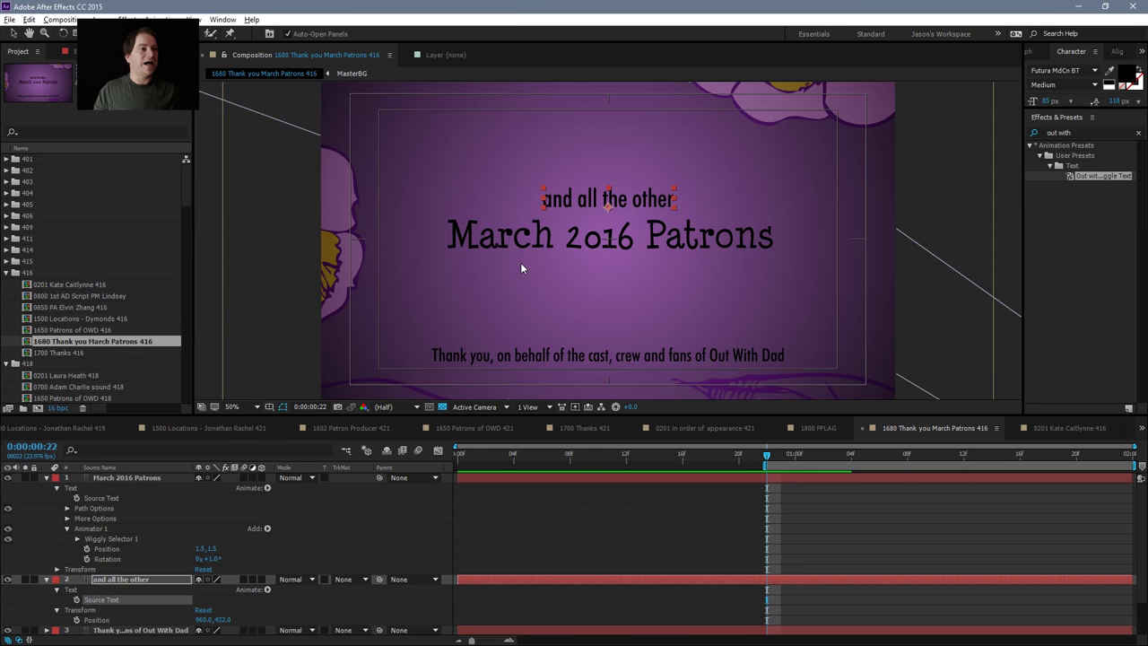
{"action": "left_click", "coordinate": [1132, 7]}
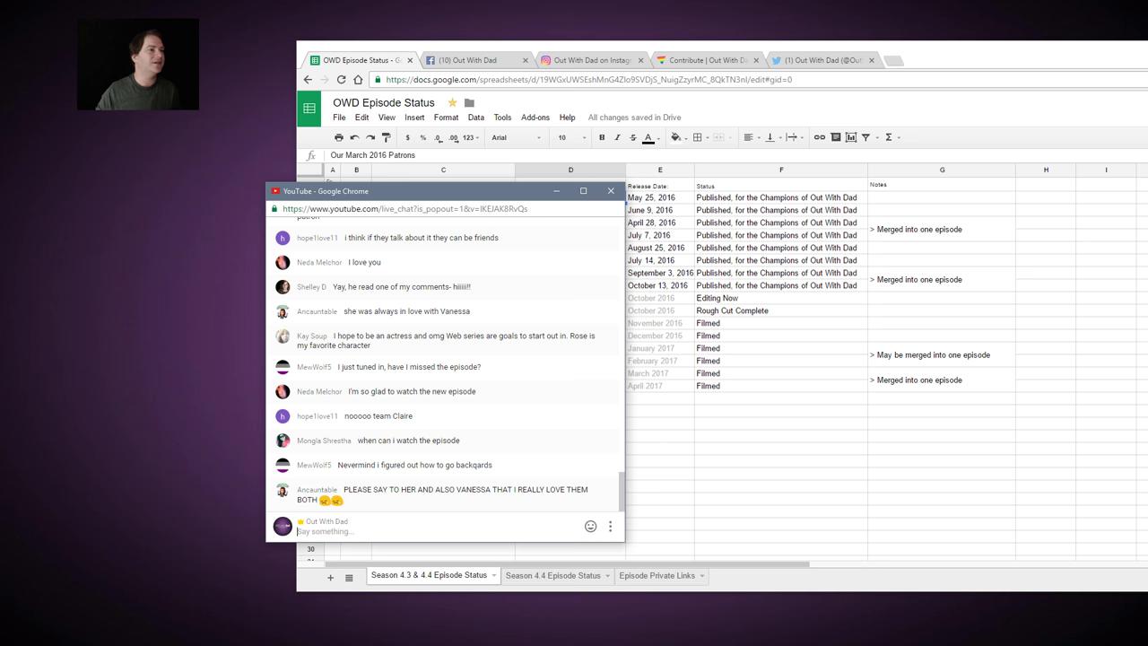
Switch to the OWD Episode Status sheet in Chrome and set the status of episode 4.16 to "Uploading publicly.".
{"action": "left_click", "coordinate": [725, 205]}
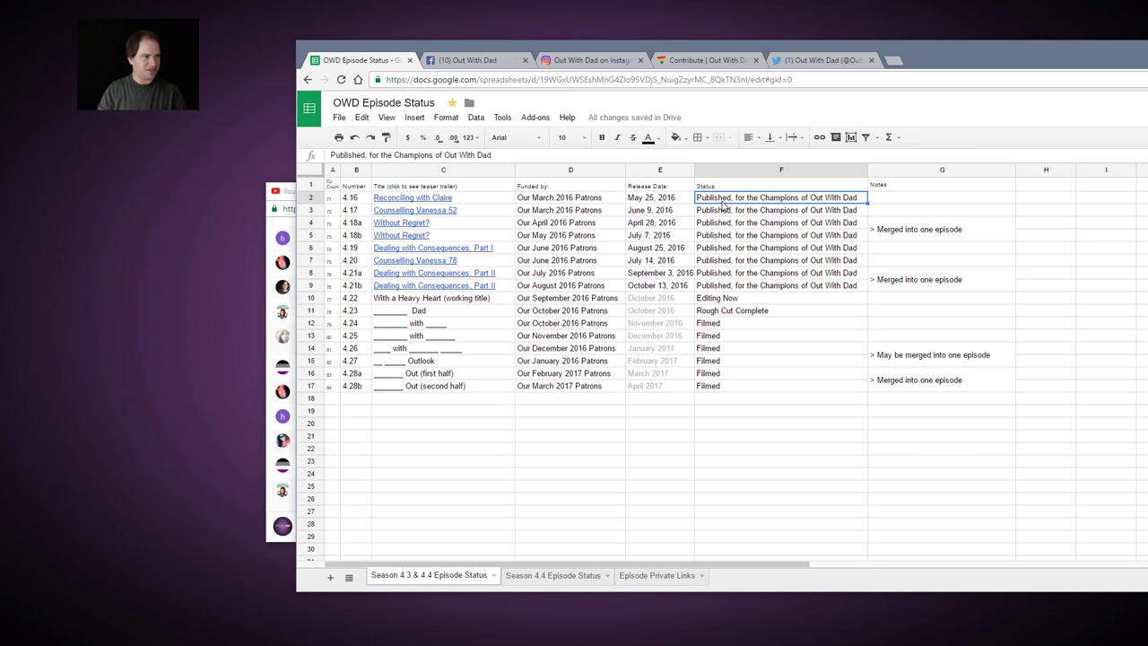
{"action": "key", "text": "BackSpace"}
{"action": "type", "text": "Uplo"}
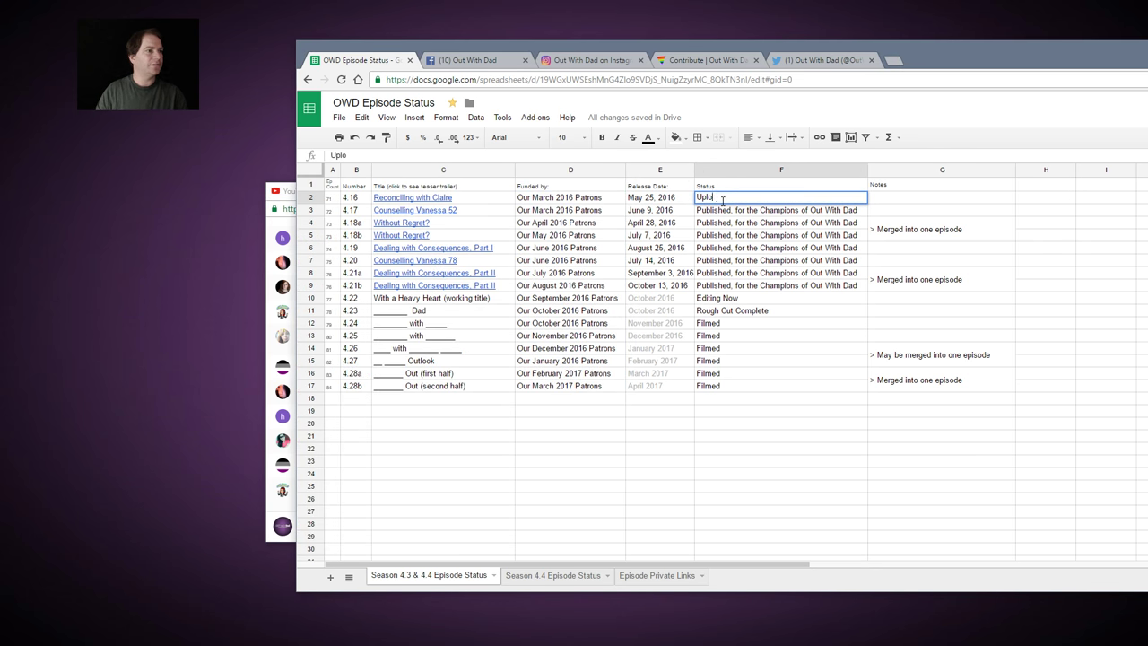
{"action": "type", "text": "ading for"}
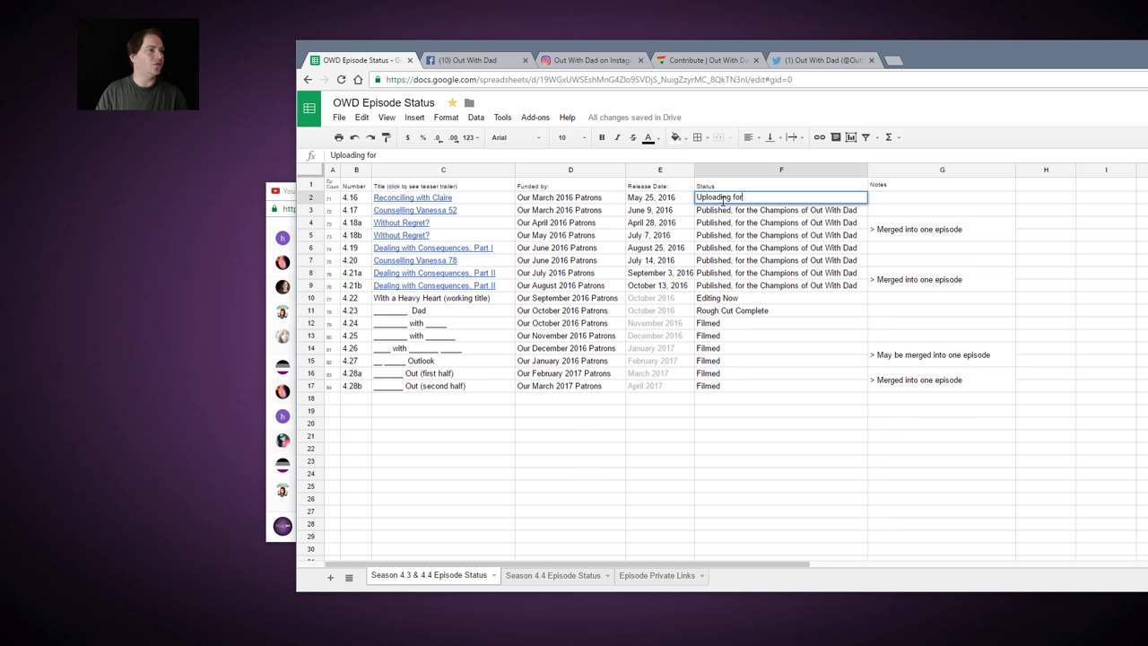
{"action": "key", "text": "BackSpace"}
{"action": "key", "text": "BackSpace"}
{"action": "key", "text": "BackSpace"}
{"action": "type", "text": "publicly."}
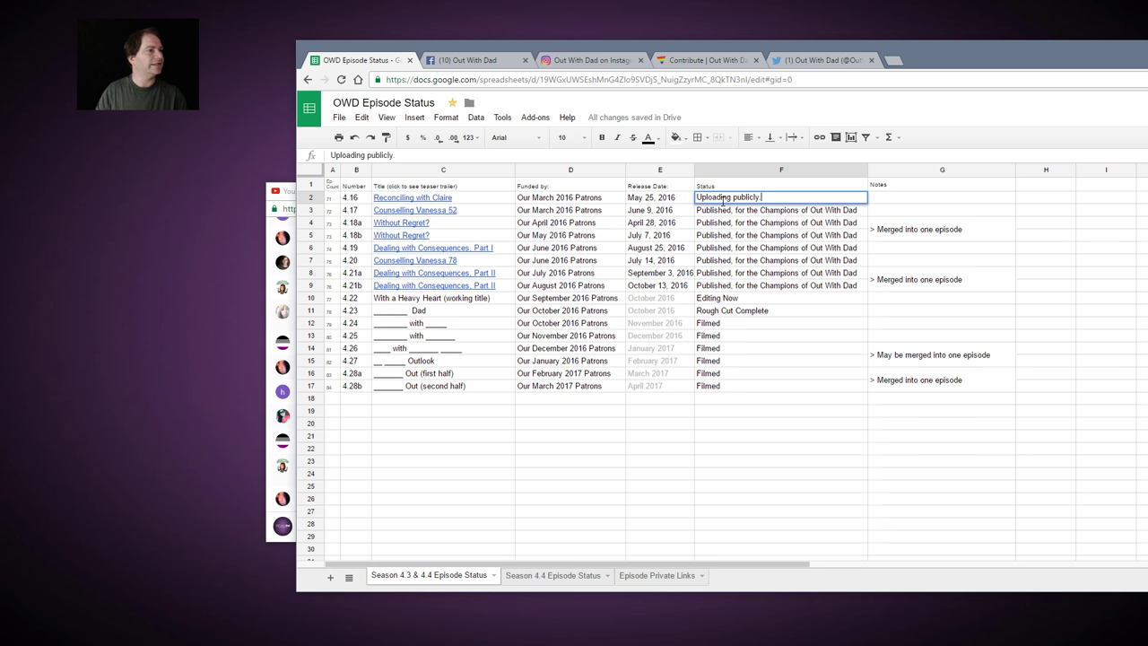
{"action": "key", "text": "Return"}
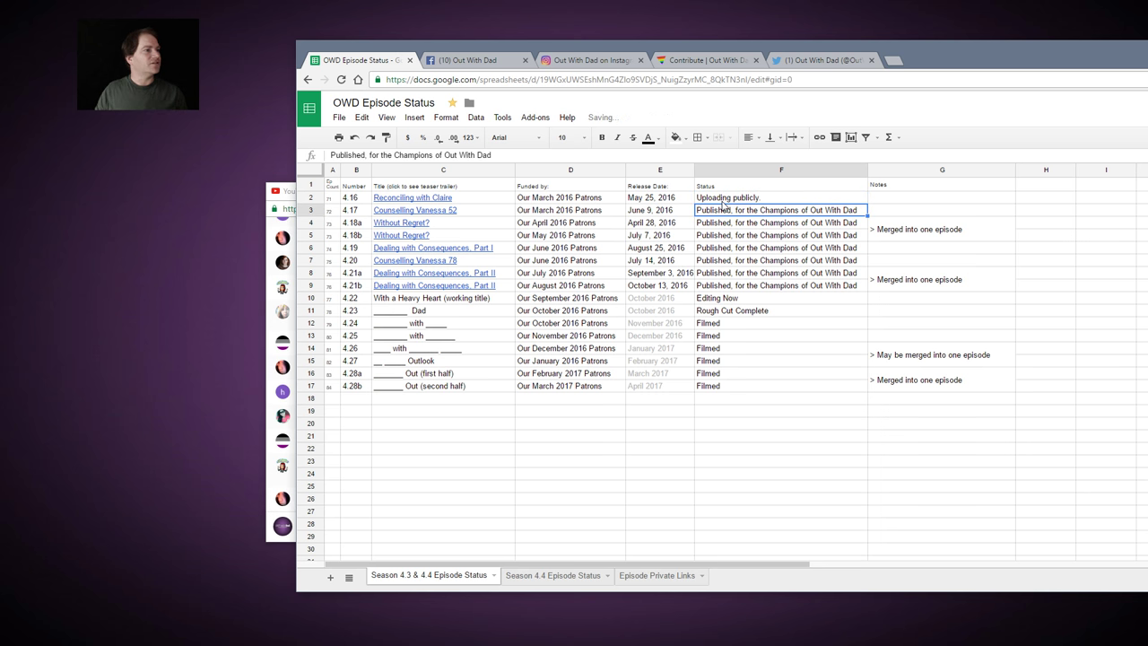
{"action": "left_click", "coordinate": [722, 199]}
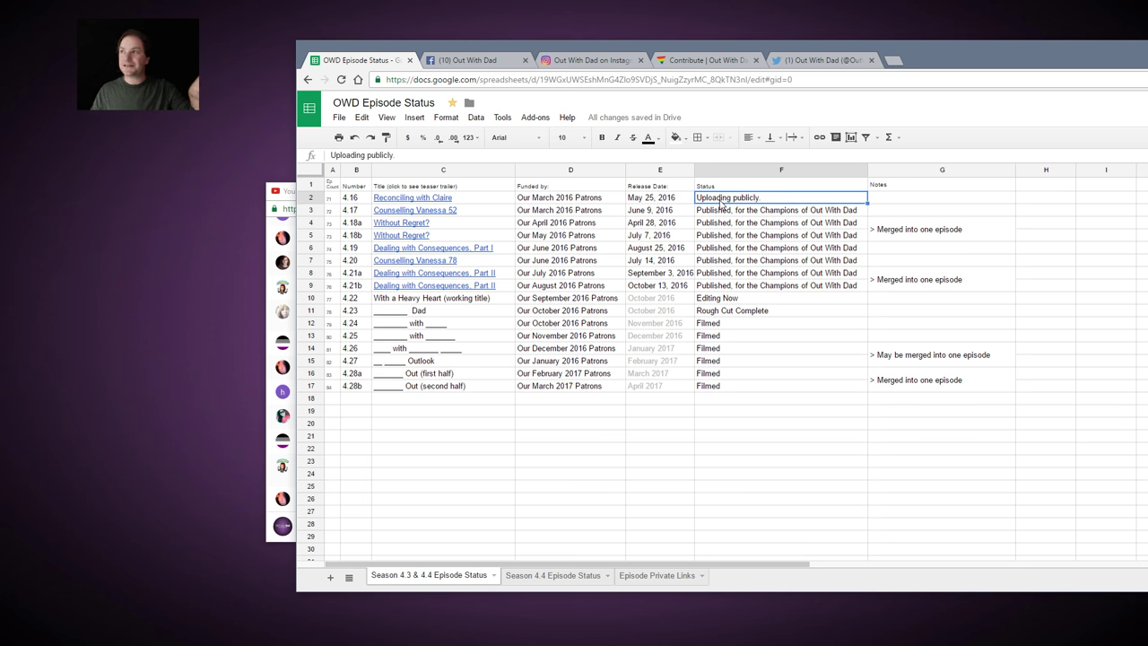
Reload the outwithdad.com Contribute page and check the status of episode 4.16 in its embedded episode table.
{"action": "left_click", "coordinate": [683, 62]}
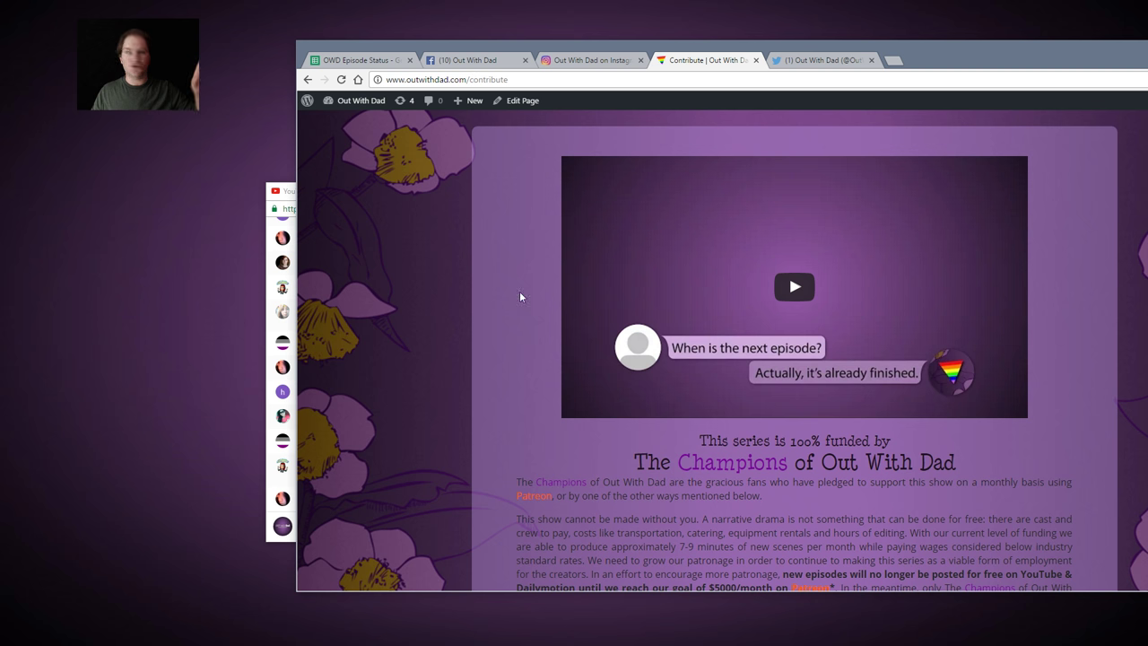
{"action": "key", "text": "F5"}
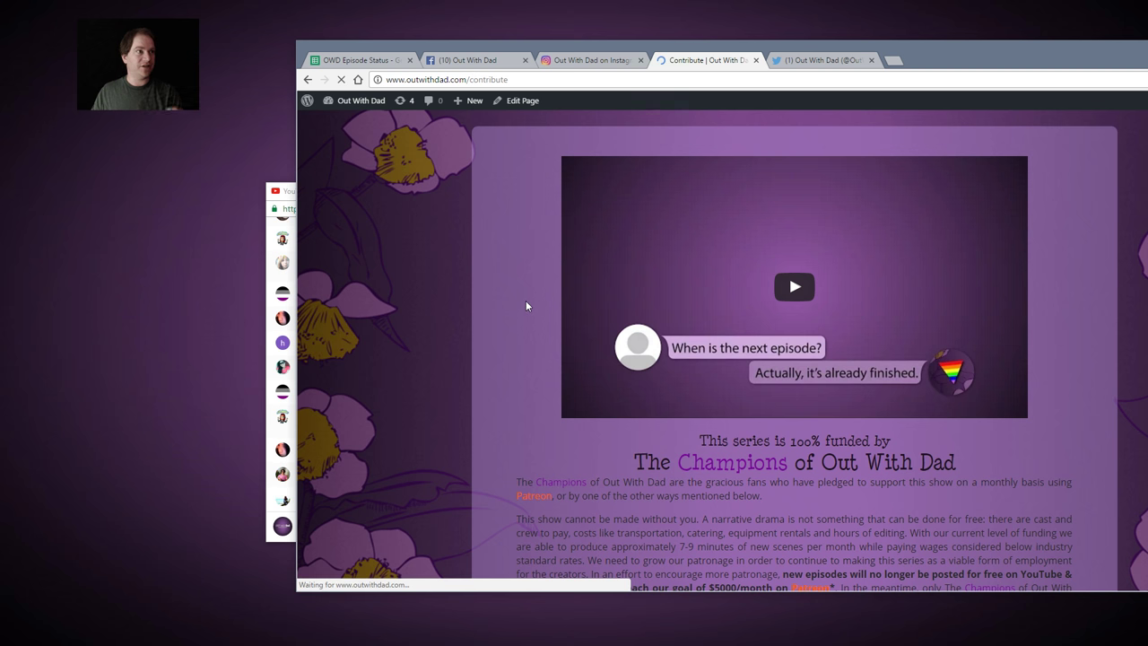
{"action": "scroll", "coordinate": [514, 295], "scroll_direction": "down", "scroll_amount": 5}
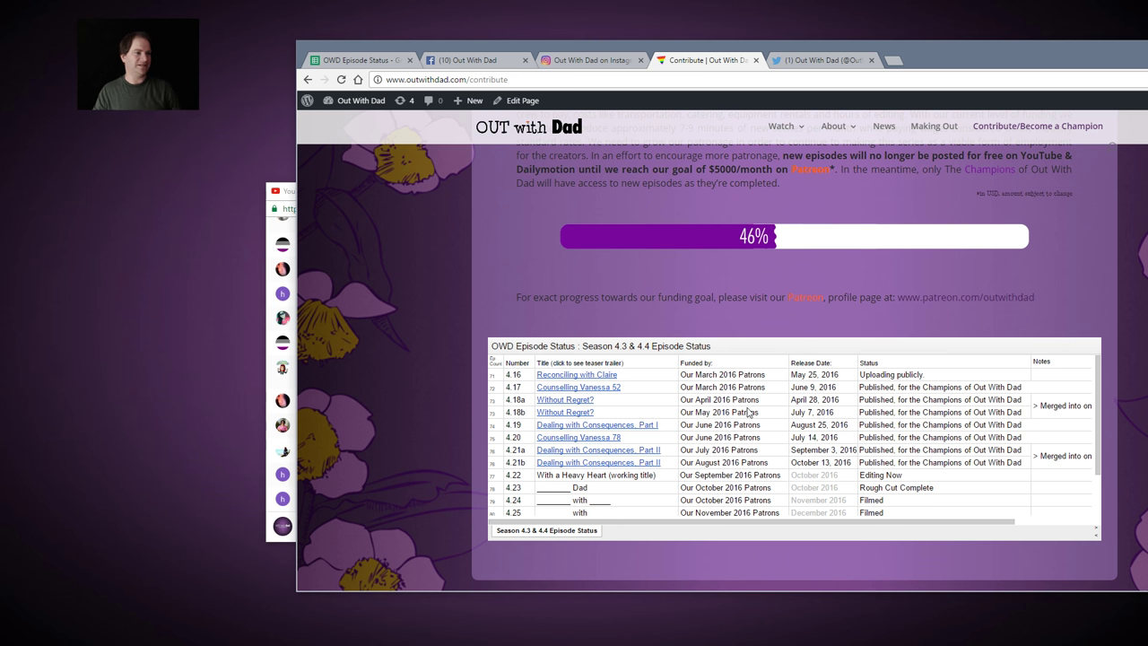
{"action": "scroll", "coordinate": [749, 411], "scroll_direction": "down", "scroll_amount": 2}
{"action": "scroll", "coordinate": [762, 386], "scroll_direction": "up", "scroll_amount": 1}
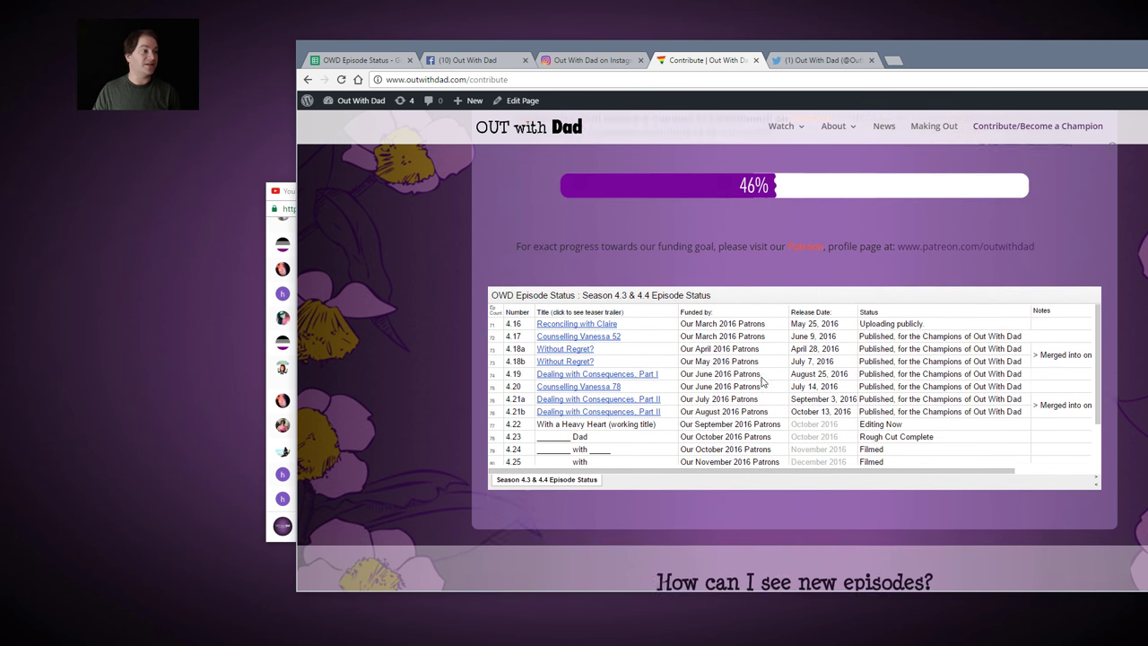
{"action": "scroll", "coordinate": [762, 381], "scroll_direction": "up", "scroll_amount": 1}
{"action": "scroll", "coordinate": [763, 395], "scroll_direction": "up", "scroll_amount": 1}
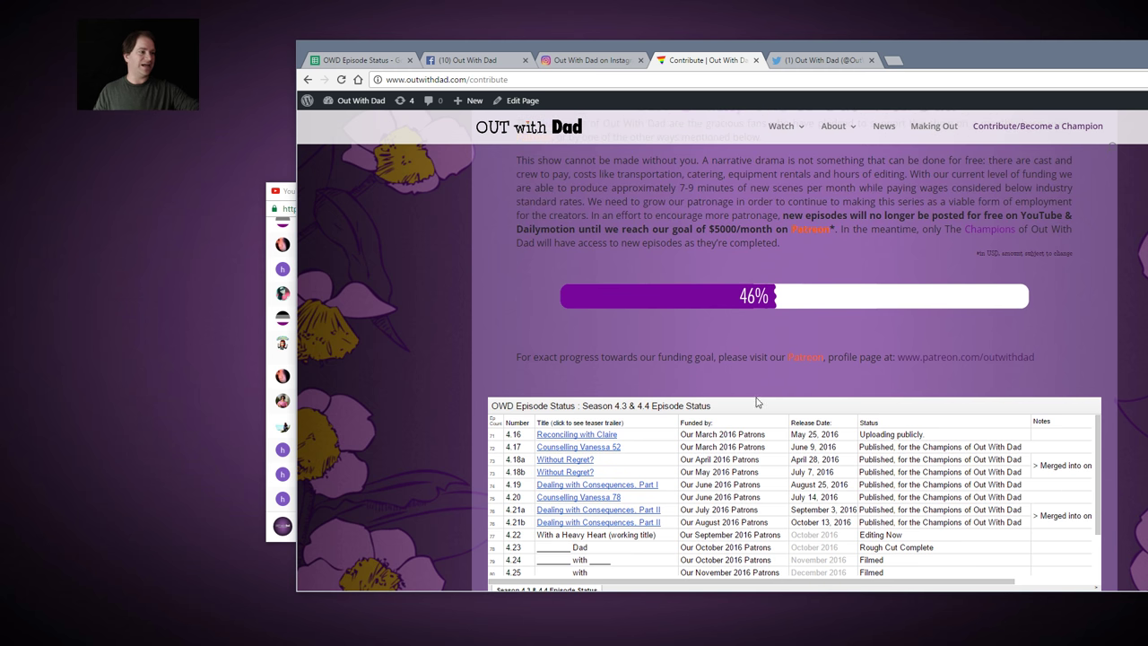
Open patreon.com/outwithdad in a new browser tab, bring the window fully into view, and show the creator page's posts.
{"action": "scroll", "coordinate": [777, 356], "scroll_direction": "up", "scroll_amount": 2}
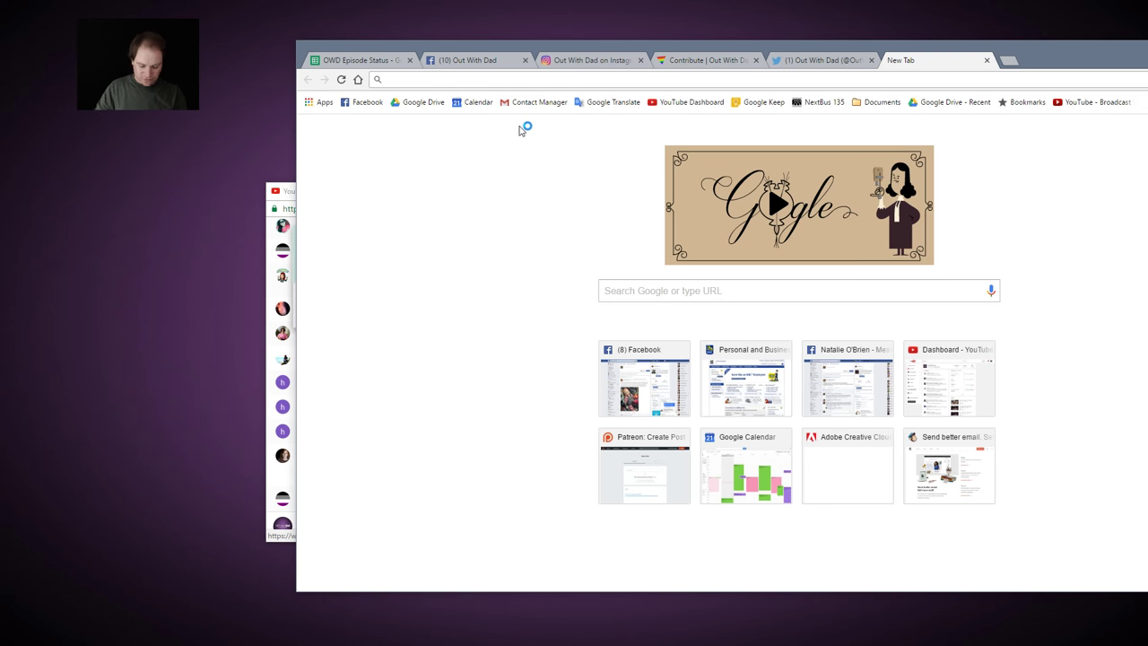
{"action": "type", "text": "pa"}
{"action": "key", "text": "Down"}
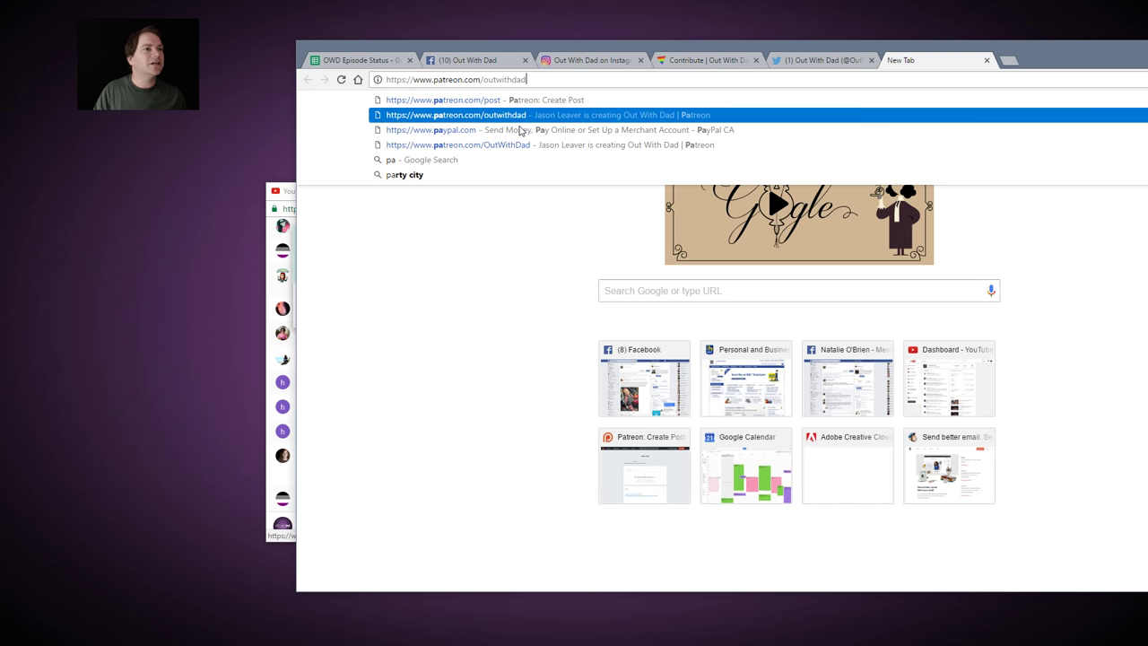
{"action": "key", "text": "Return"}
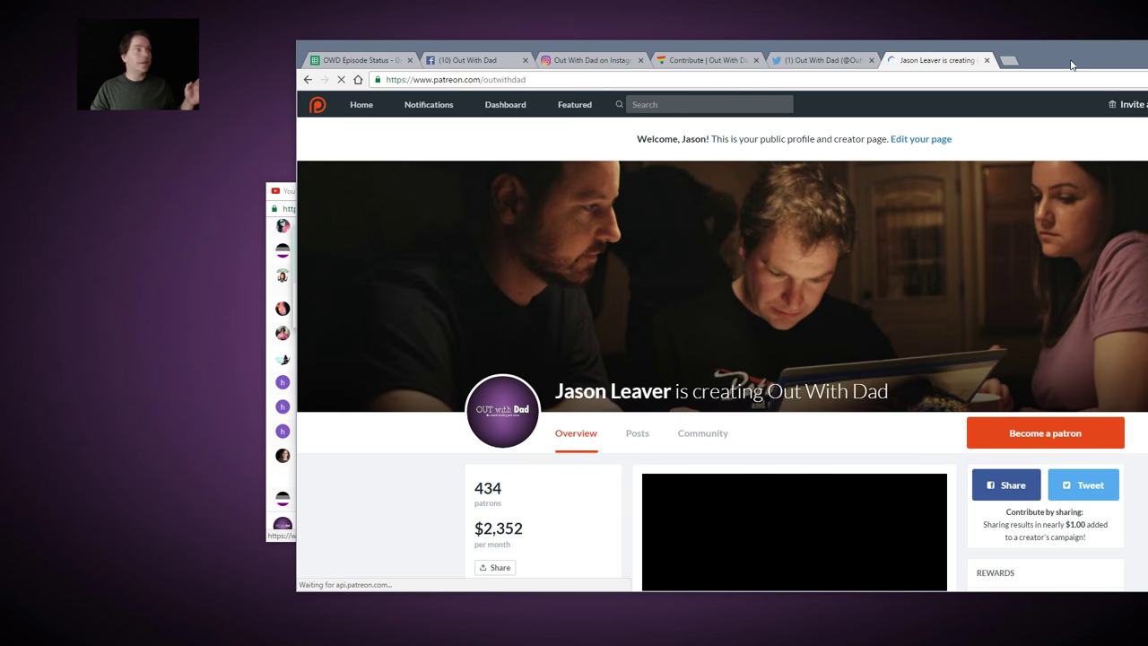
{"action": "left_click_drag", "start_coordinate": [1067, 63], "coordinate": [919, 75]}
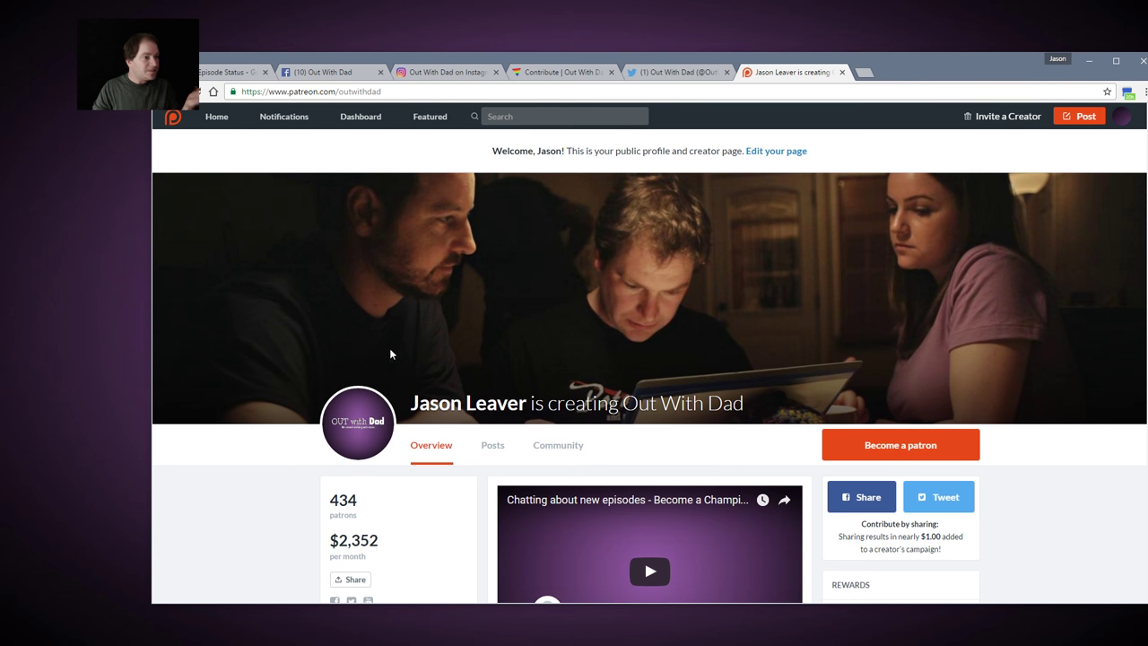
{"action": "left_click", "coordinate": [491, 446]}
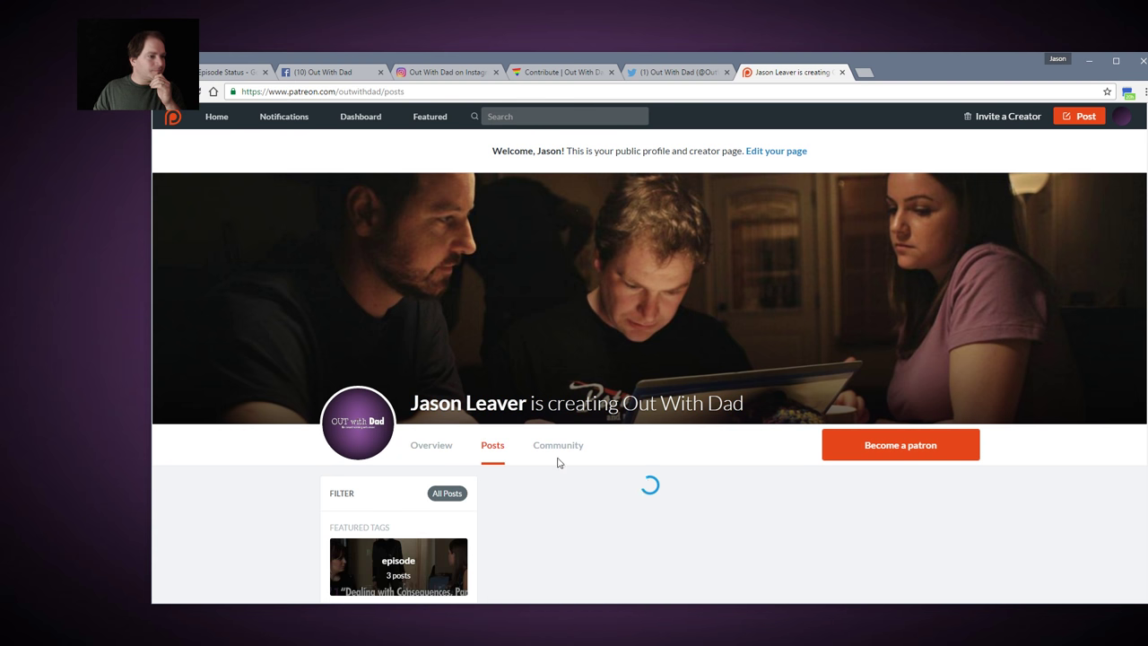
Examine the patron posts from October back through September, including rough cuts, on-set messages, Season 4.3 scripts and the Season 4.4 release schedule.
{"action": "scroll", "coordinate": [638, 435], "scroll_direction": "down", "scroll_amount": 2}
{"action": "scroll", "coordinate": [704, 412], "scroll_direction": "down", "scroll_amount": 2}
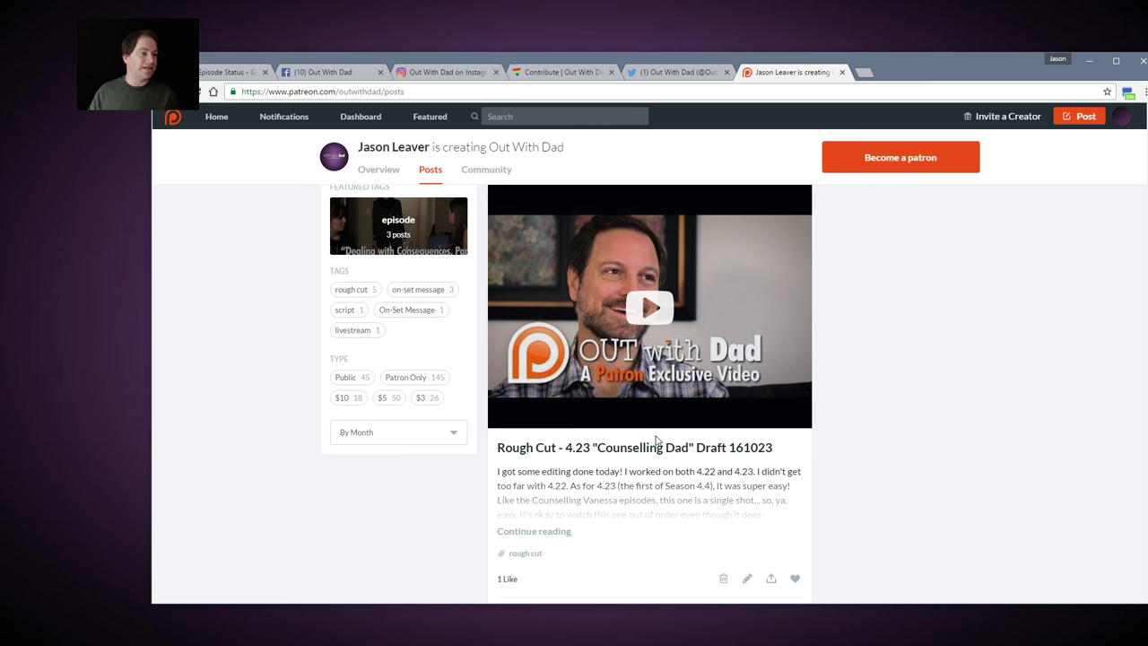
{"action": "scroll", "coordinate": [651, 431], "scroll_direction": "down", "scroll_amount": 2}
{"action": "scroll", "coordinate": [655, 354], "scroll_direction": "down", "scroll_amount": 3}
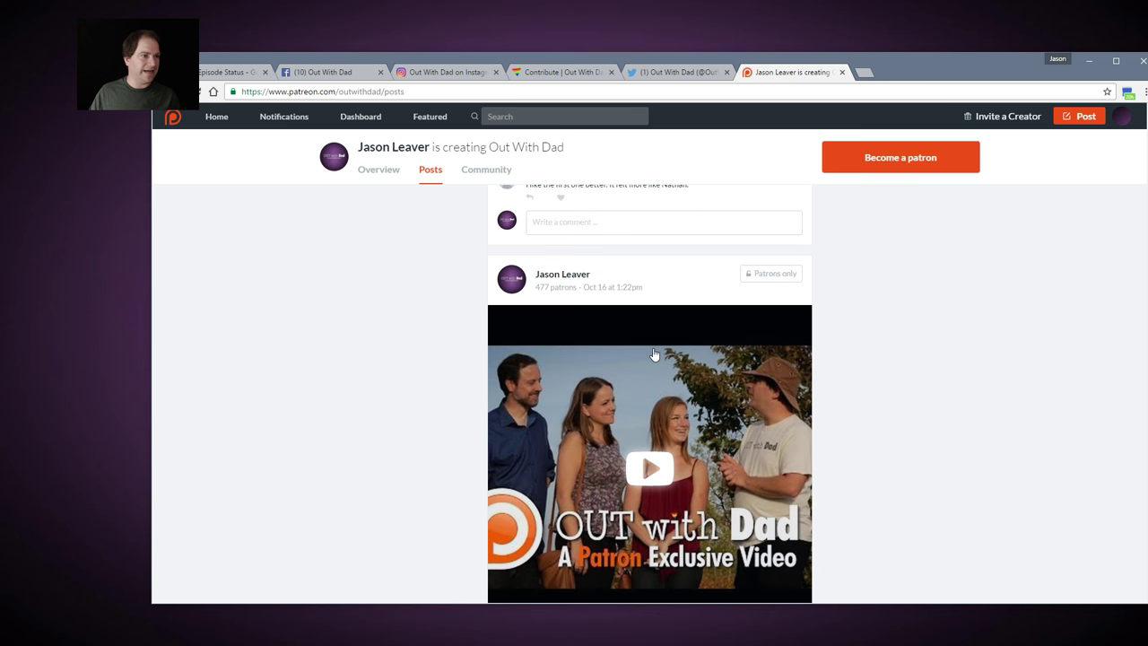
{"action": "scroll", "coordinate": [431, 360], "scroll_direction": "down", "scroll_amount": 1}
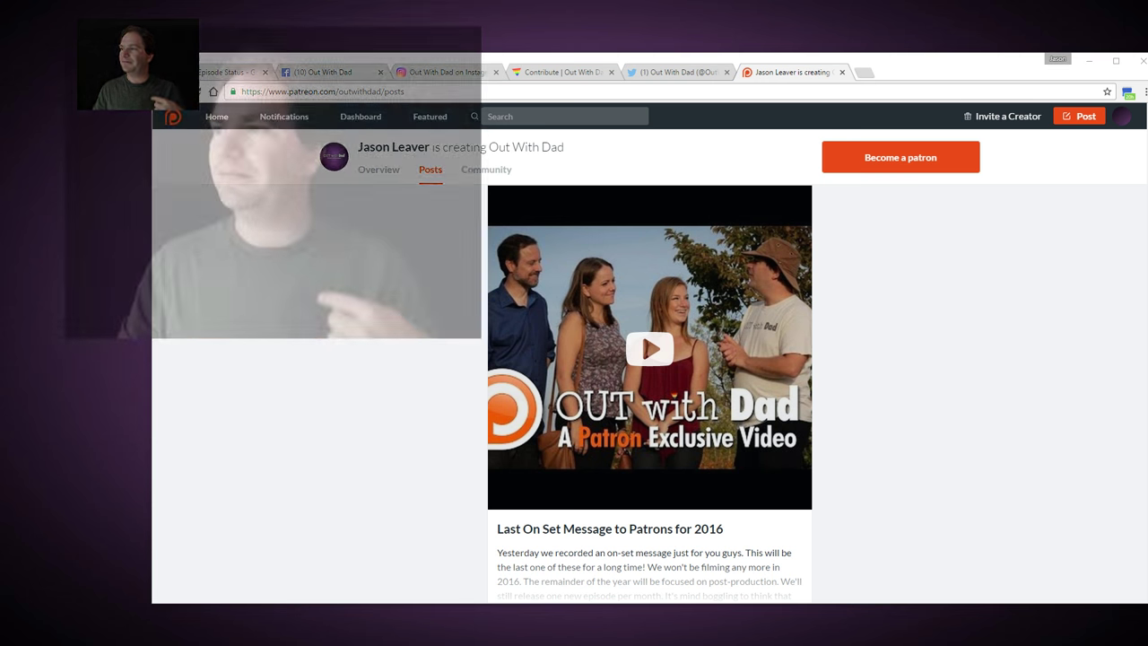
{"action": "scroll", "coordinate": [412, 386], "scroll_direction": "down", "scroll_amount": 1}
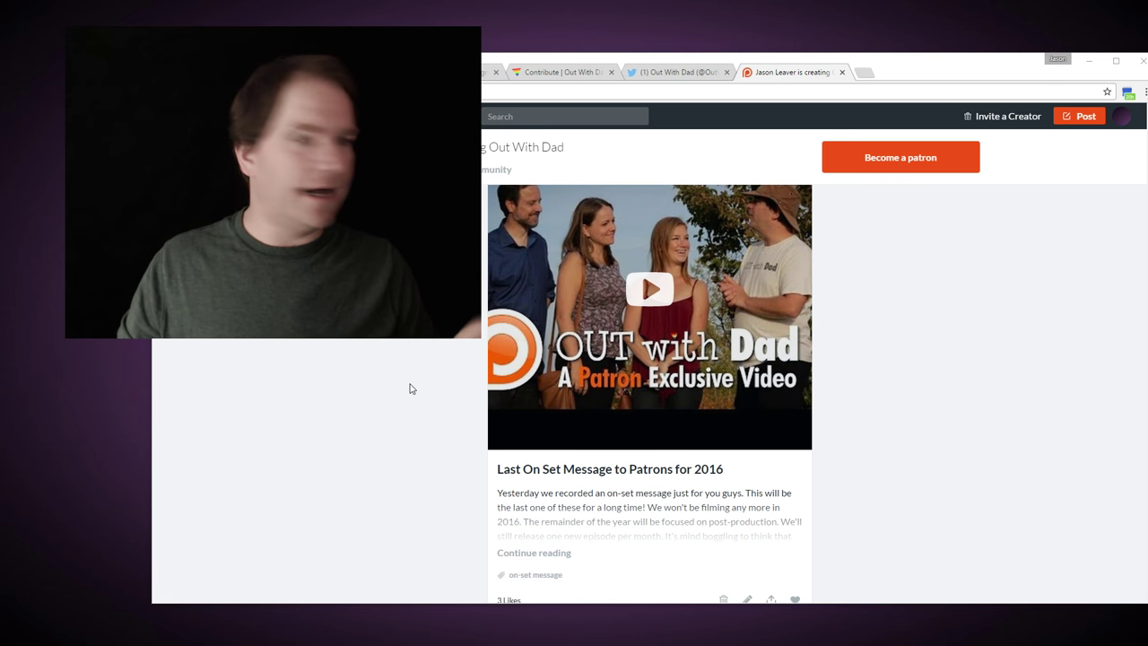
{"action": "scroll", "coordinate": [414, 384], "scroll_direction": "down", "scroll_amount": 2}
{"action": "scroll", "coordinate": [414, 383], "scroll_direction": "down", "scroll_amount": 3}
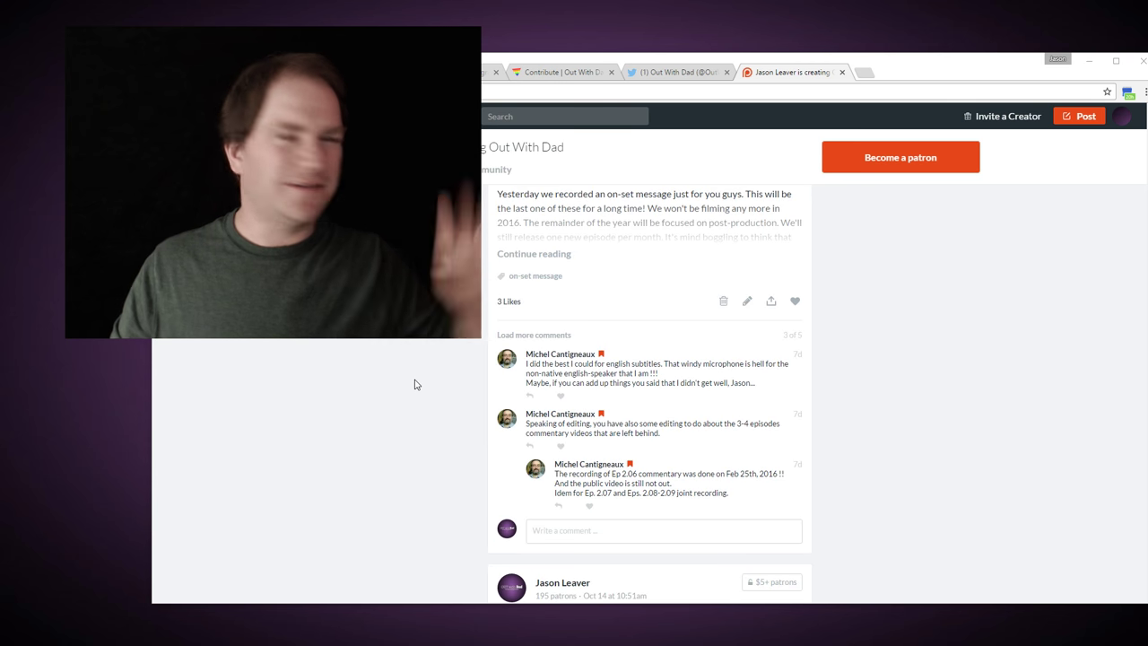
{"action": "scroll", "coordinate": [416, 377], "scroll_direction": "down", "scroll_amount": 3}
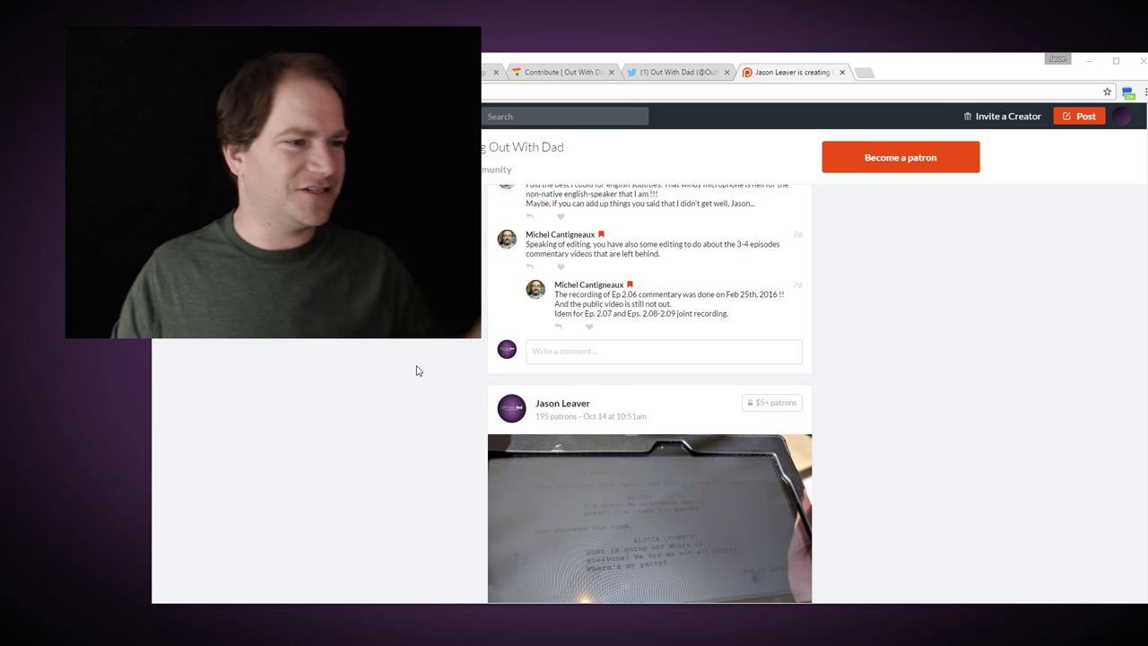
{"action": "scroll", "coordinate": [418, 372], "scroll_direction": "down", "scroll_amount": 1}
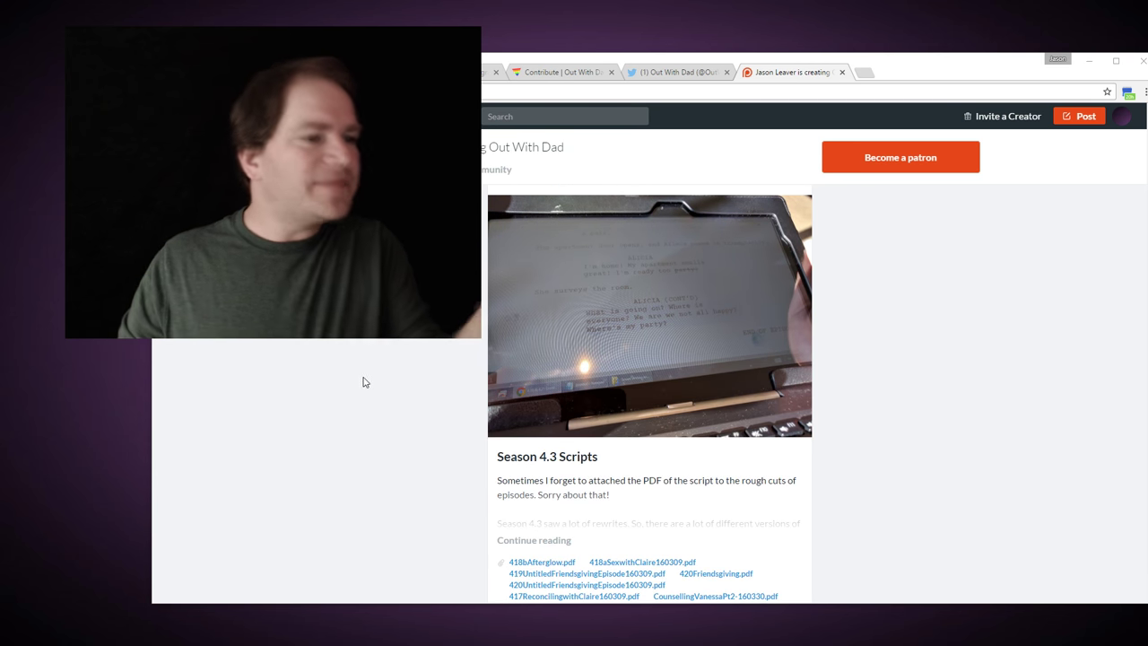
{"action": "scroll", "coordinate": [427, 373], "scroll_direction": "down", "scroll_amount": 3}
{"action": "scroll", "coordinate": [428, 372], "scroll_direction": "down", "scroll_amount": 7}
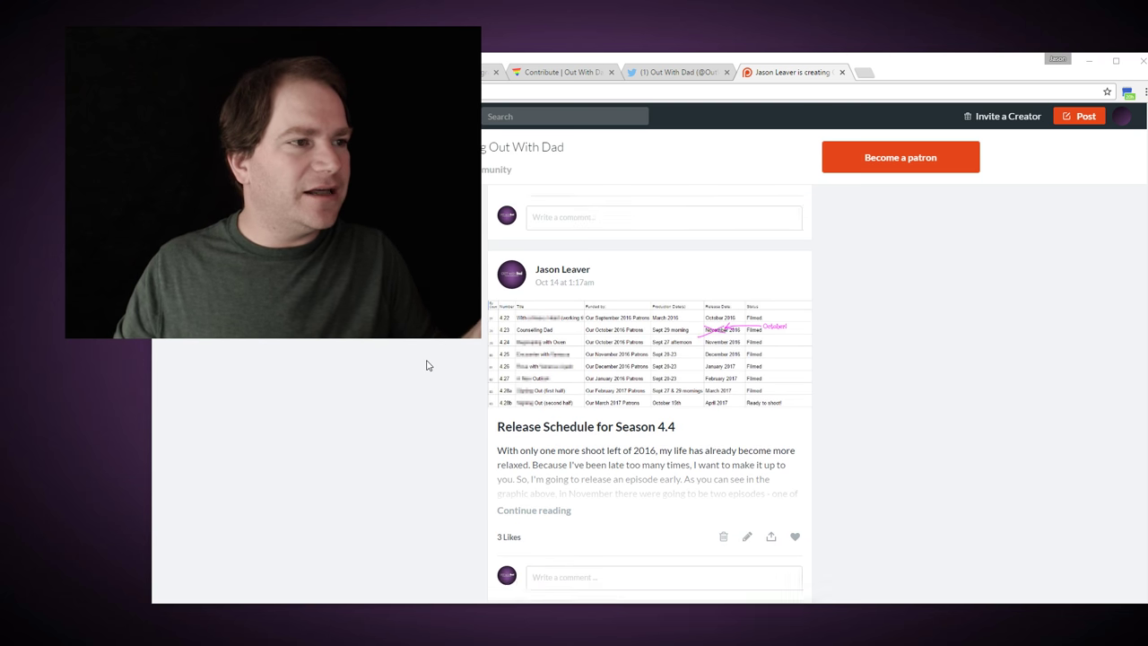
{"action": "scroll", "coordinate": [498, 405], "scroll_direction": "down", "scroll_amount": 1}
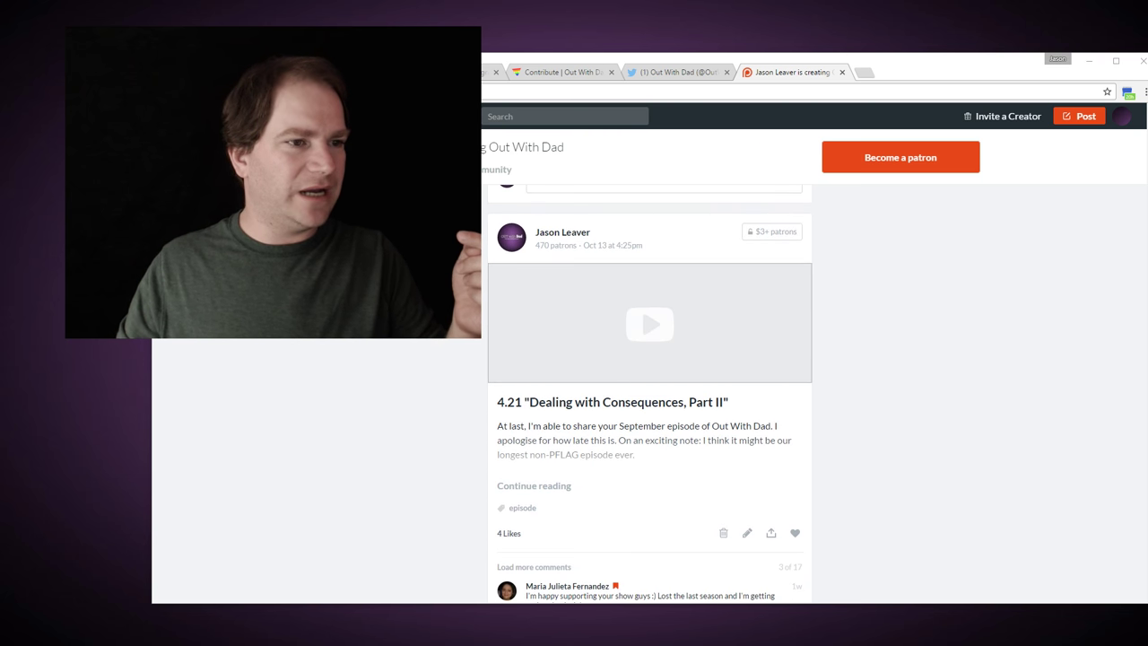
{"action": "scroll", "coordinate": [425, 375], "scroll_direction": "down", "scroll_amount": 10}
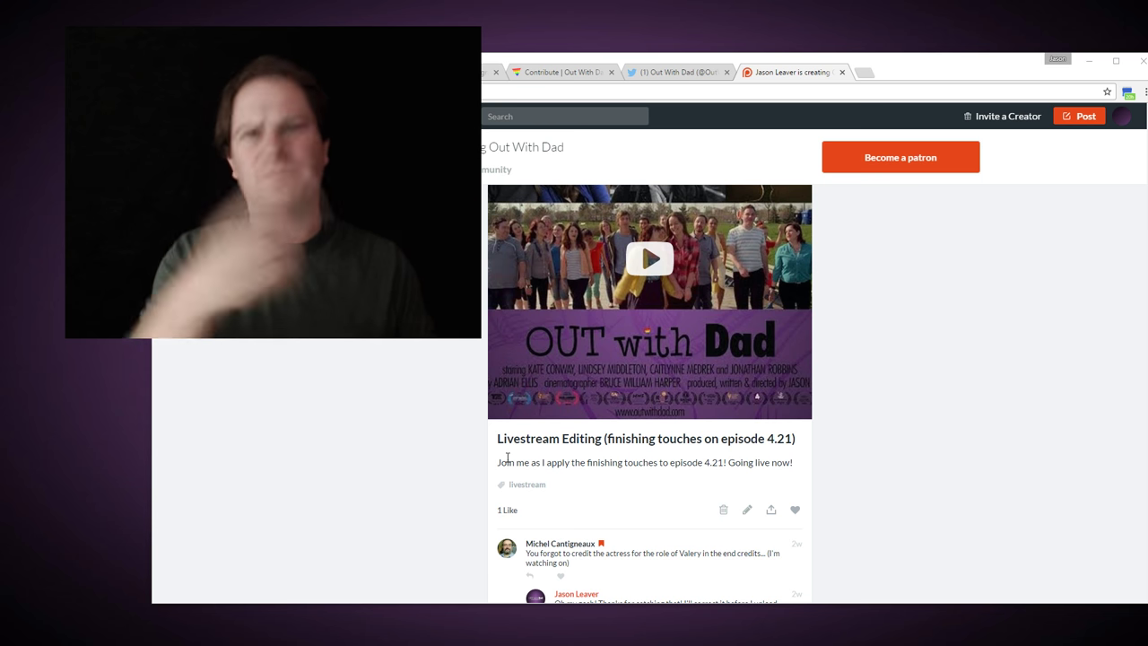
{"action": "scroll", "coordinate": [356, 371], "scroll_direction": "down", "scroll_amount": 5}
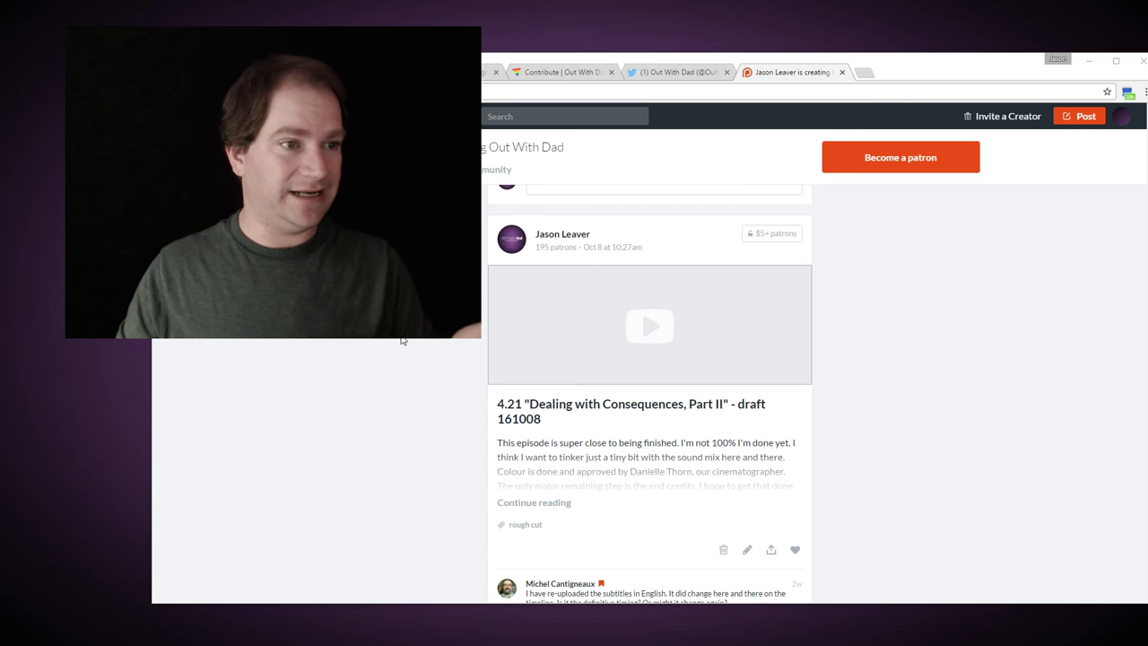
{"action": "scroll", "coordinate": [402, 341], "scroll_direction": "down", "scroll_amount": 6}
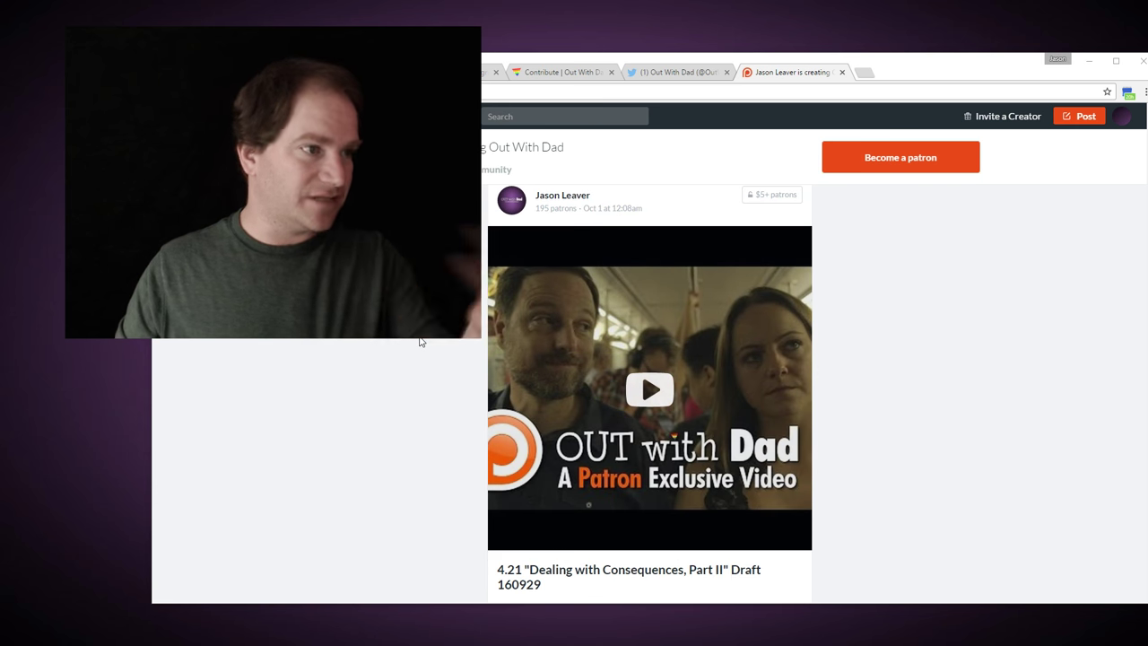
{"action": "scroll", "coordinate": [420, 341], "scroll_direction": "down", "scroll_amount": 15}
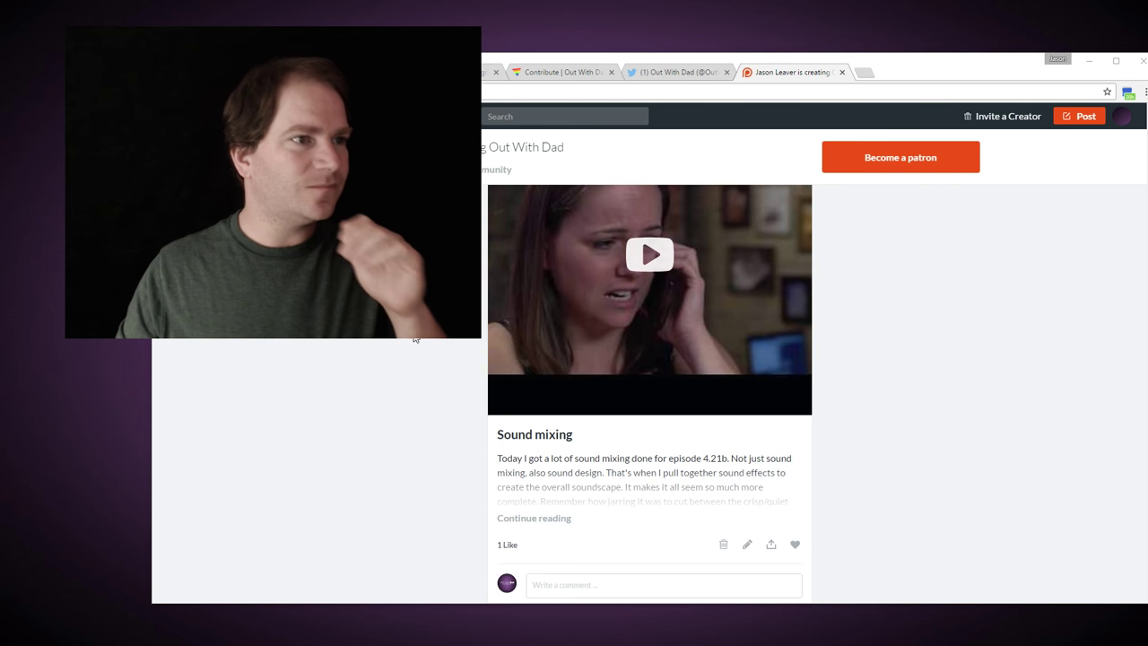
{"action": "scroll", "coordinate": [416, 338], "scroll_direction": "down", "scroll_amount": 5}
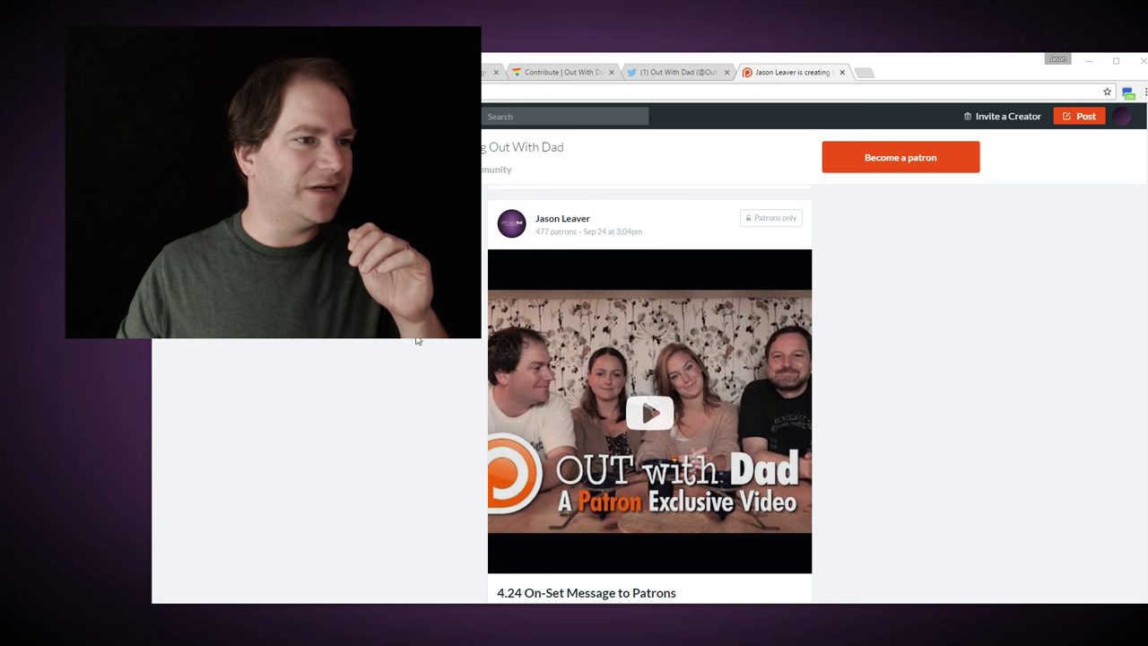
{"action": "scroll", "coordinate": [416, 340], "scroll_direction": "down", "scroll_amount": 15}
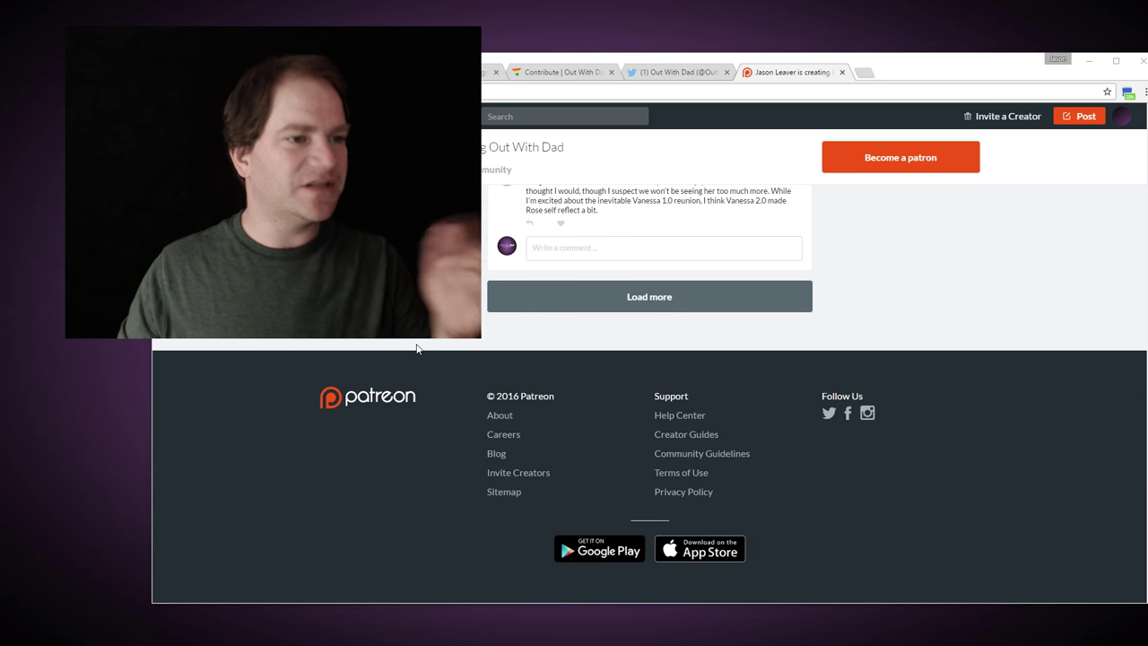
Load older patron posts and examine the on-set messages, episode releases, rough cuts and updates from September back to mid-August.
{"action": "left_click", "coordinate": [603, 310]}
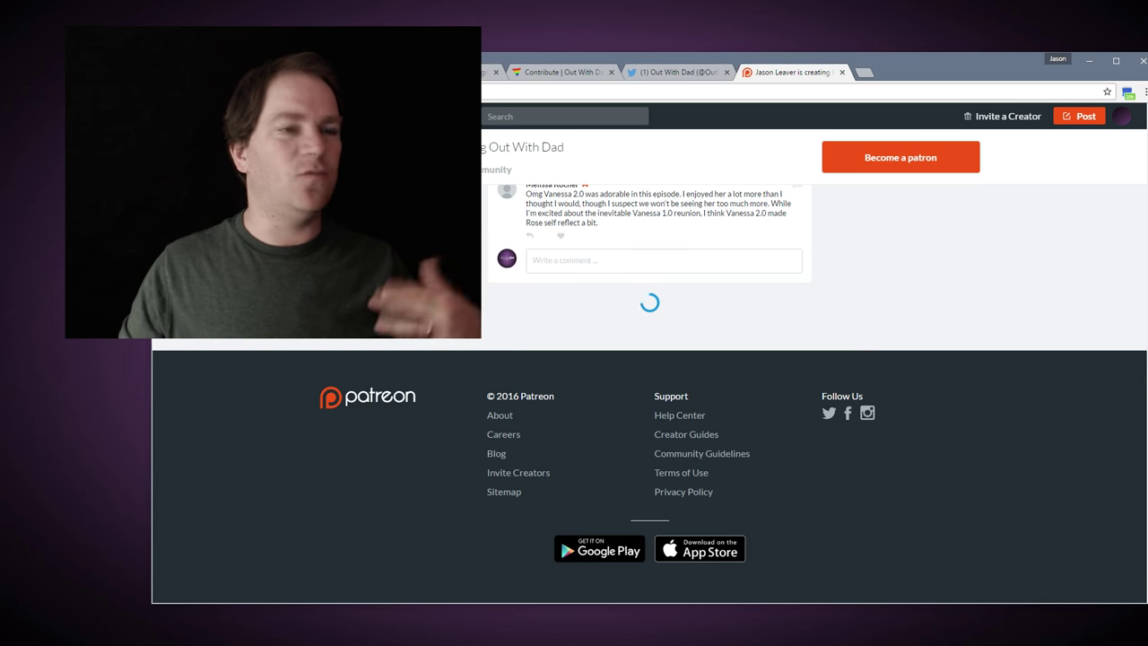
{"action": "scroll", "coordinate": [398, 343], "scroll_direction": "down", "scroll_amount": 2}
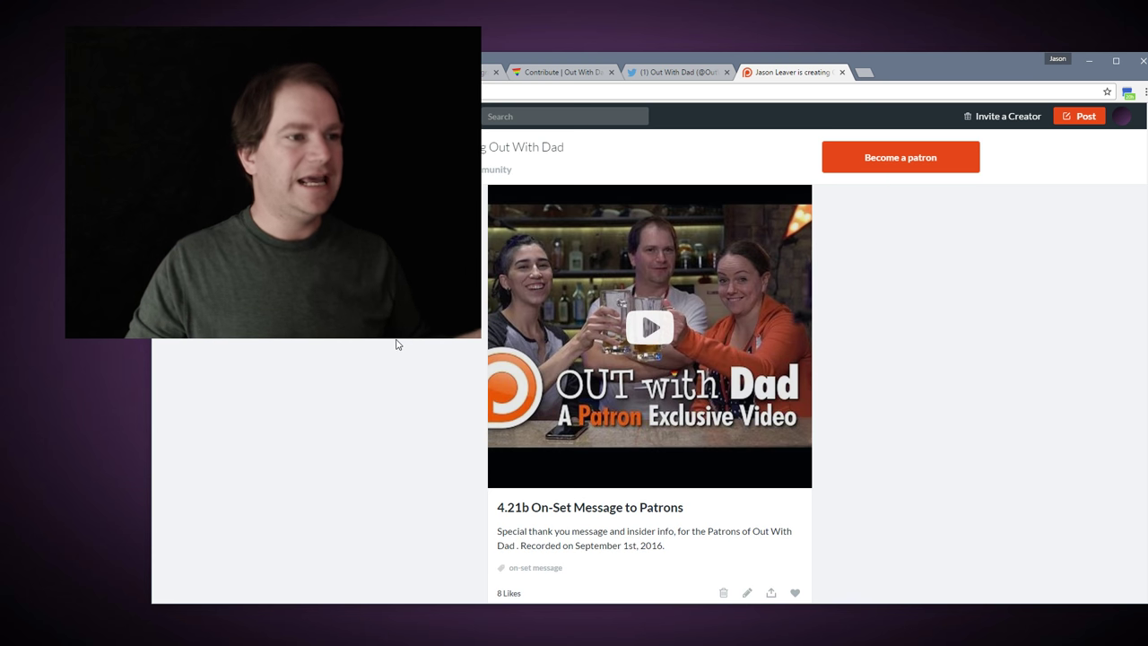
{"action": "scroll", "coordinate": [395, 343], "scroll_direction": "down", "scroll_amount": 6}
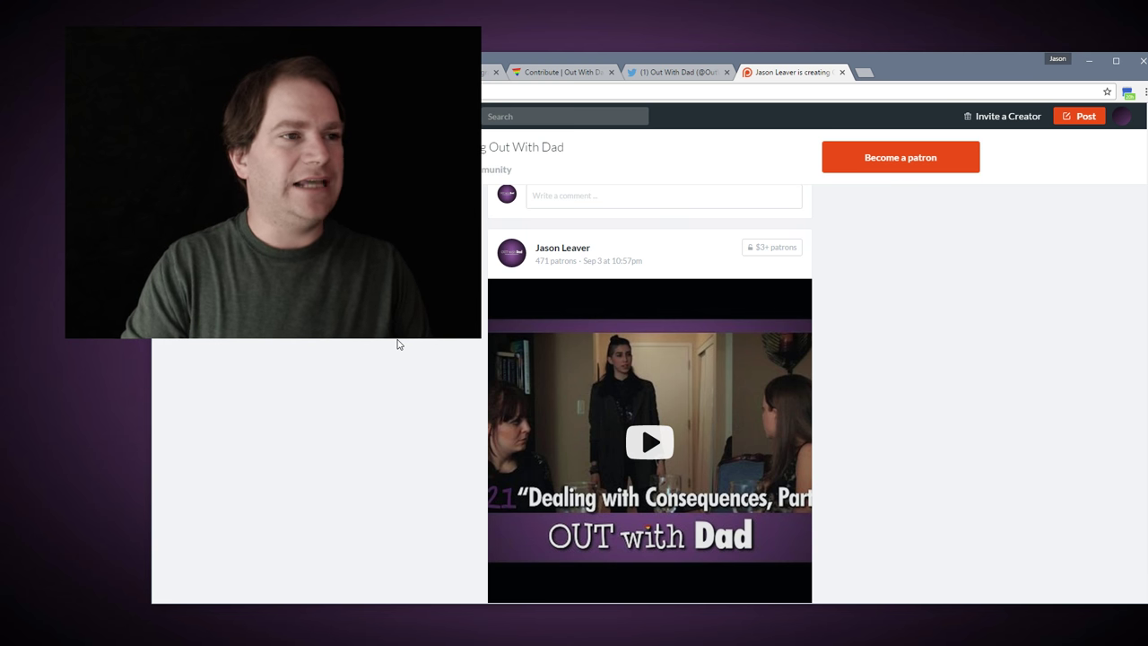
{"action": "scroll", "coordinate": [373, 473], "scroll_direction": "down", "scroll_amount": 5}
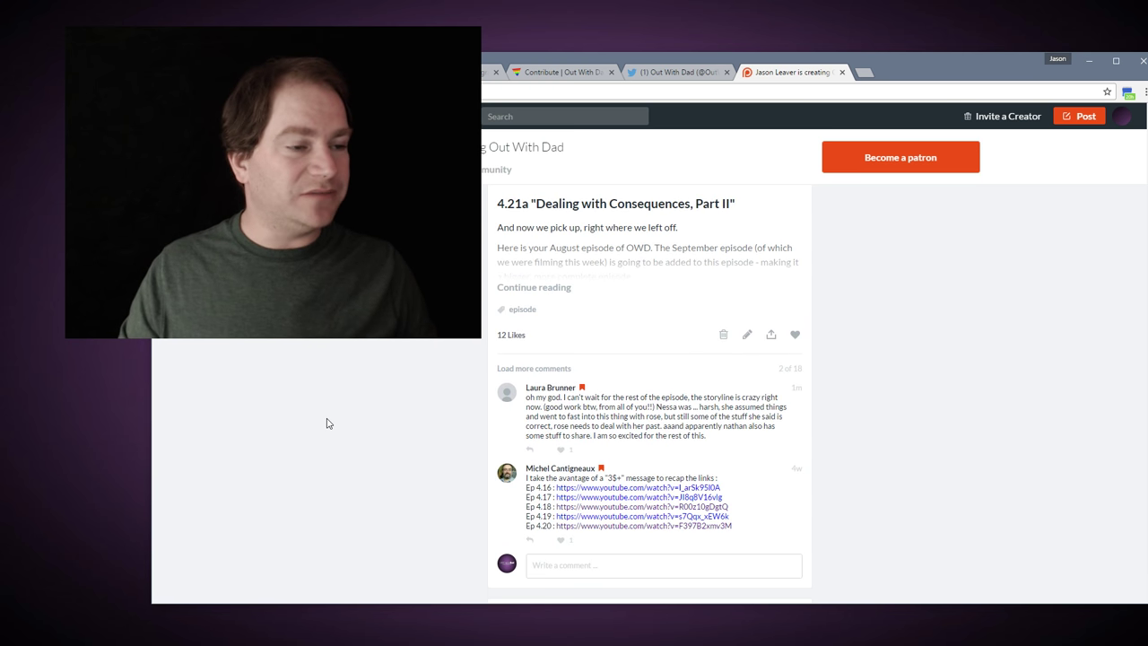
{"action": "scroll", "coordinate": [325, 423], "scroll_direction": "down", "scroll_amount": 5}
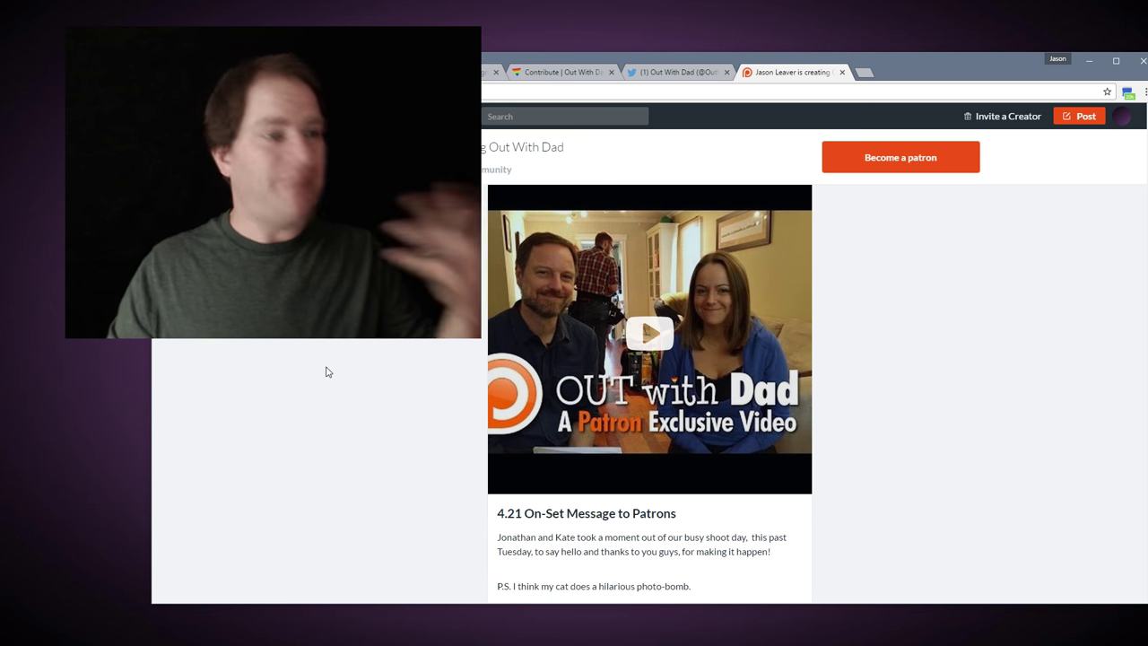
{"action": "scroll", "coordinate": [330, 369], "scroll_direction": "down", "scroll_amount": 3}
{"action": "scroll", "coordinate": [332, 368], "scroll_direction": "down", "scroll_amount": 10}
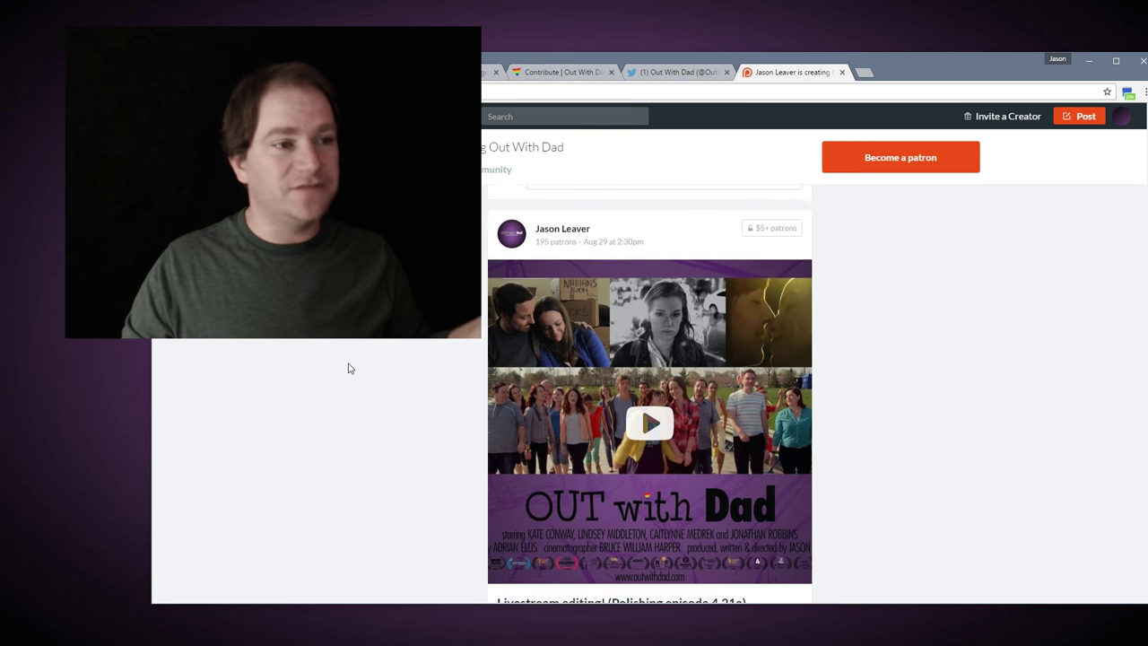
{"action": "scroll", "coordinate": [348, 364], "scroll_direction": "down", "scroll_amount": 10}
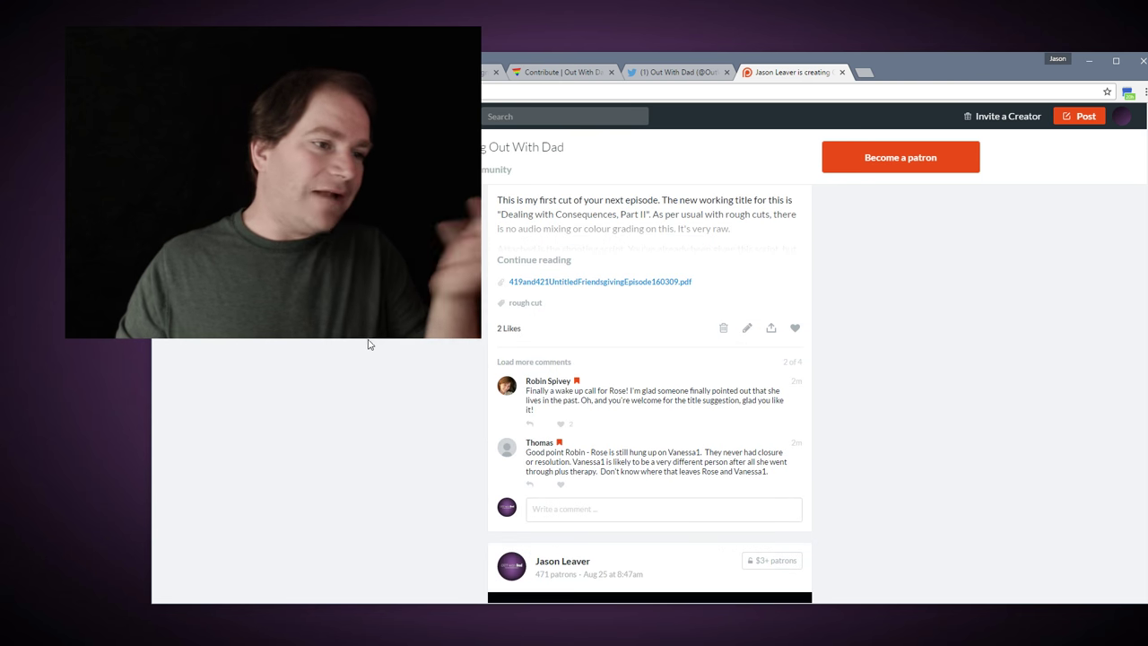
{"action": "scroll", "coordinate": [364, 342], "scroll_direction": "down", "scroll_amount": 8}
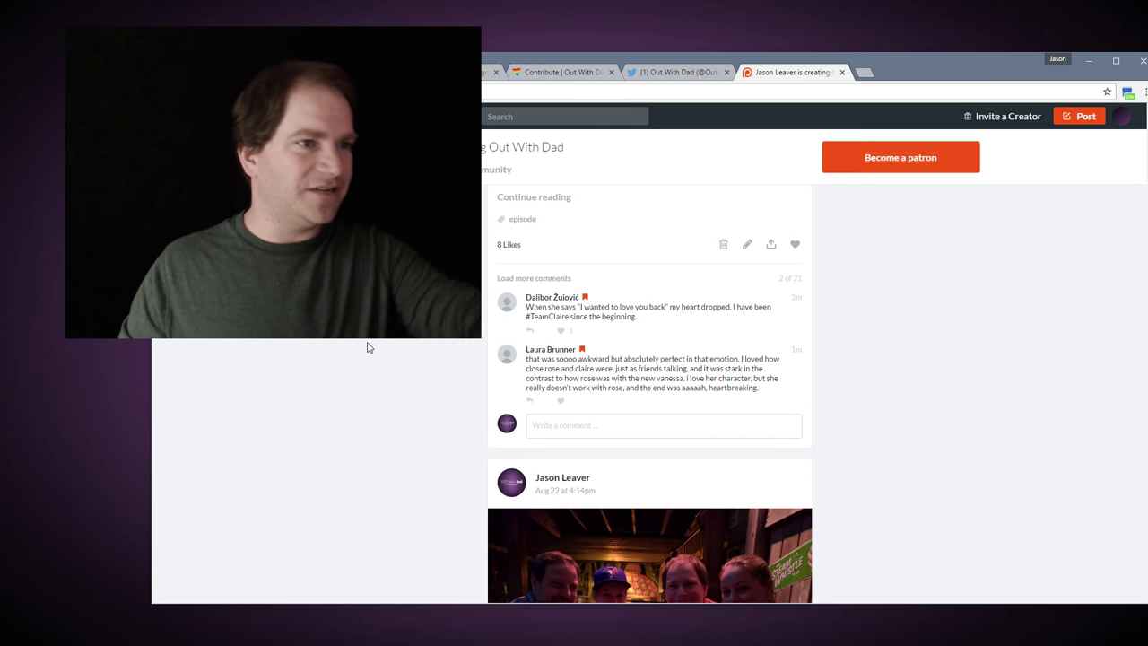
{"action": "scroll", "coordinate": [649, 395], "scroll_direction": "up", "scroll_amount": 2}
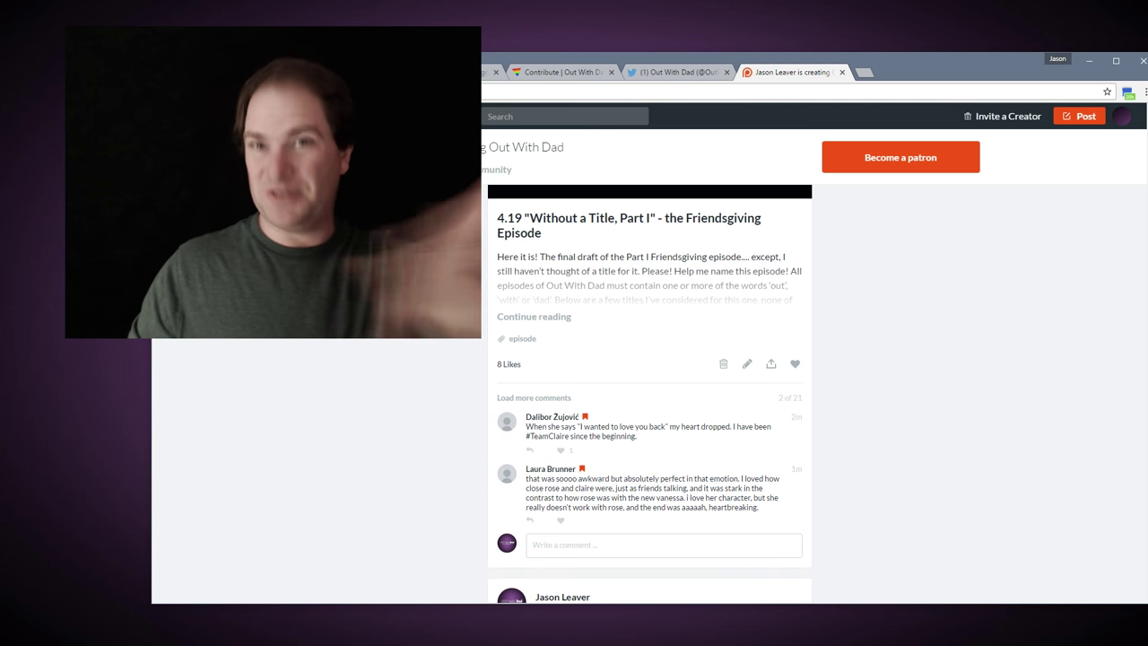
{"action": "scroll", "coordinate": [401, 344], "scroll_direction": "down", "scroll_amount": 3}
{"action": "scroll", "coordinate": [401, 344], "scroll_direction": "down", "scroll_amount": 2}
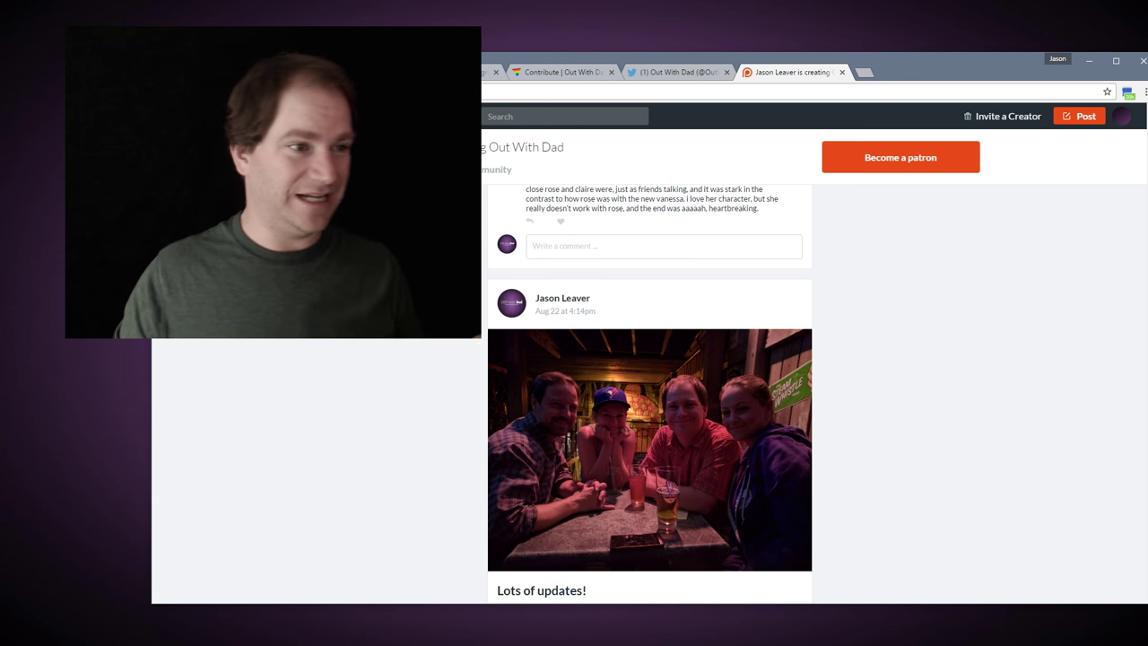
{"action": "scroll", "coordinate": [411, 338], "scroll_direction": "down", "scroll_amount": 2}
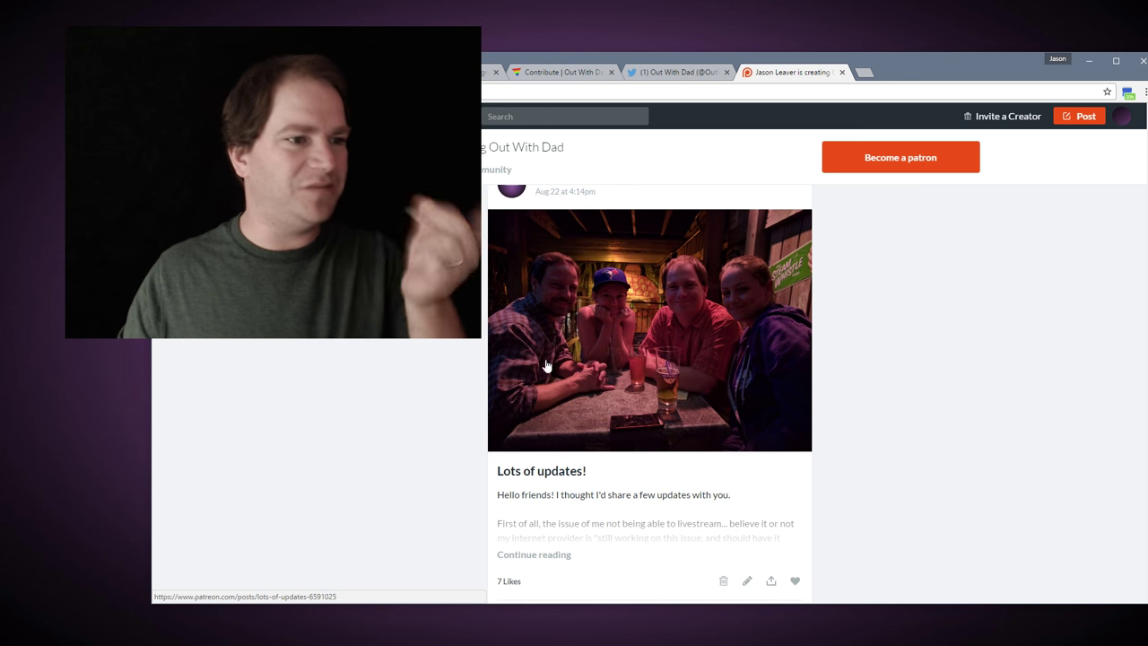
{"action": "scroll", "coordinate": [451, 400], "scroll_direction": "down", "scroll_amount": 1}
{"action": "scroll", "coordinate": [451, 395], "scroll_direction": "up", "scroll_amount": 1}
{"action": "scroll", "coordinate": [451, 396], "scroll_direction": "up", "scroll_amount": 1}
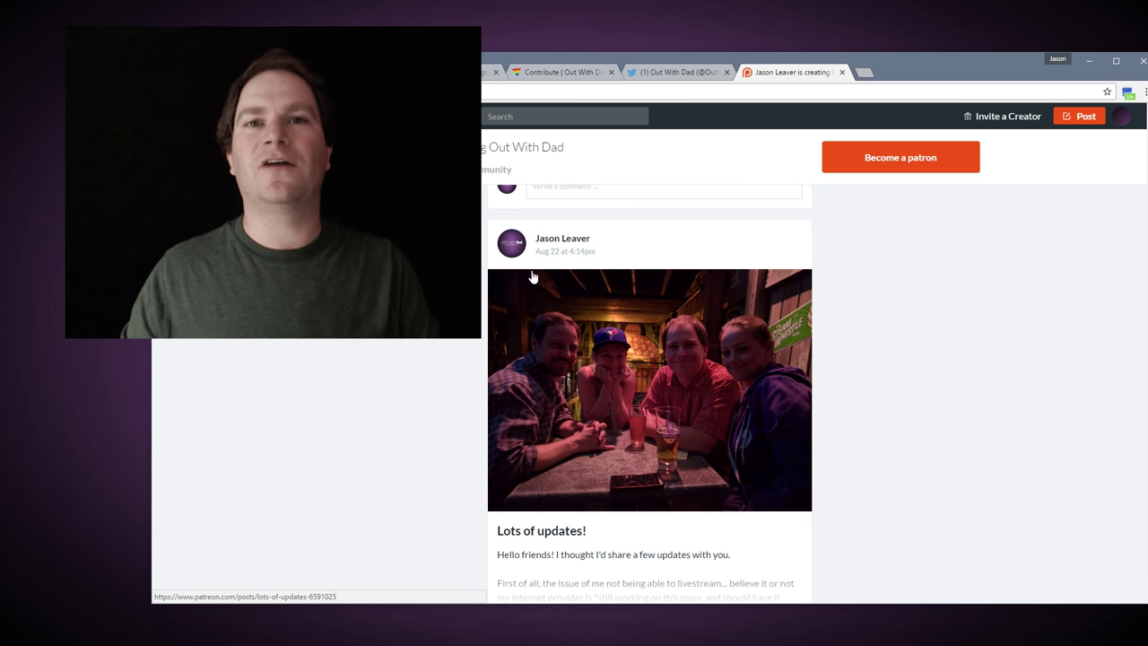
{"action": "scroll", "coordinate": [393, 379], "scroll_direction": "down", "scroll_amount": 10}
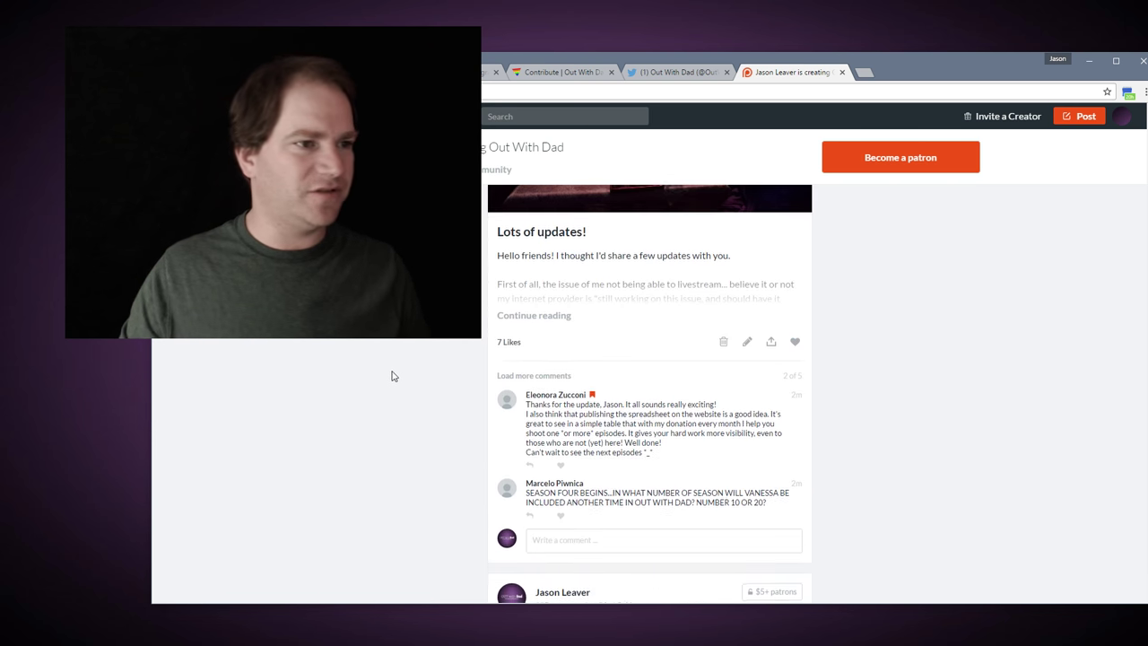
{"action": "scroll", "coordinate": [415, 364], "scroll_direction": "down", "scroll_amount": 7}
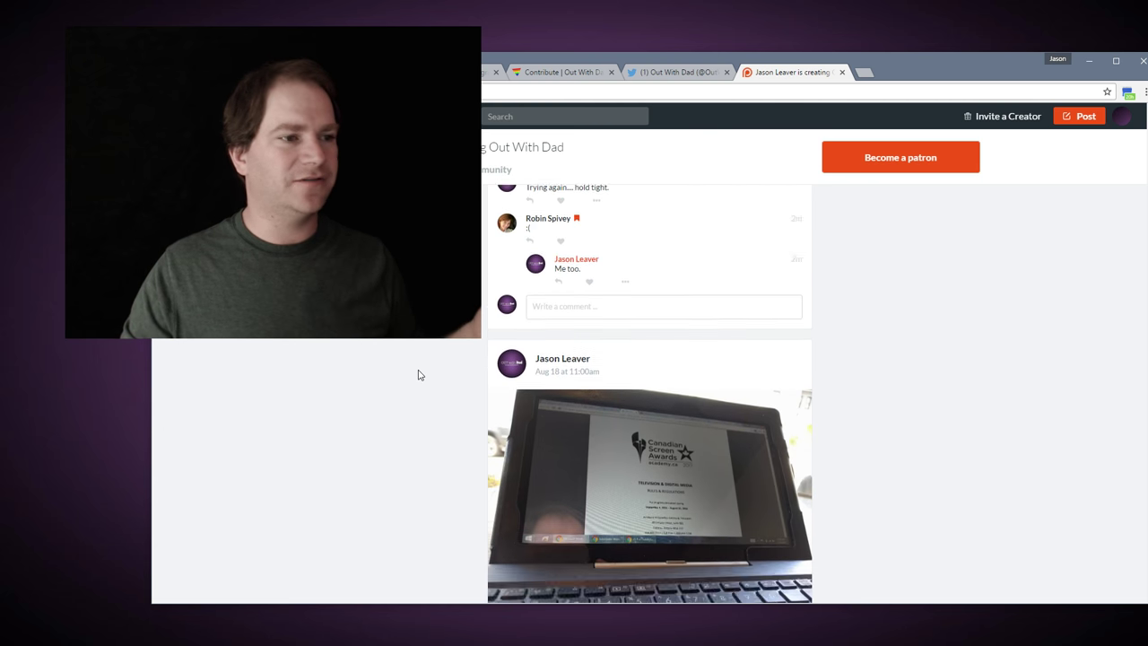
{"action": "scroll", "coordinate": [425, 368], "scroll_direction": "down", "scroll_amount": 10}
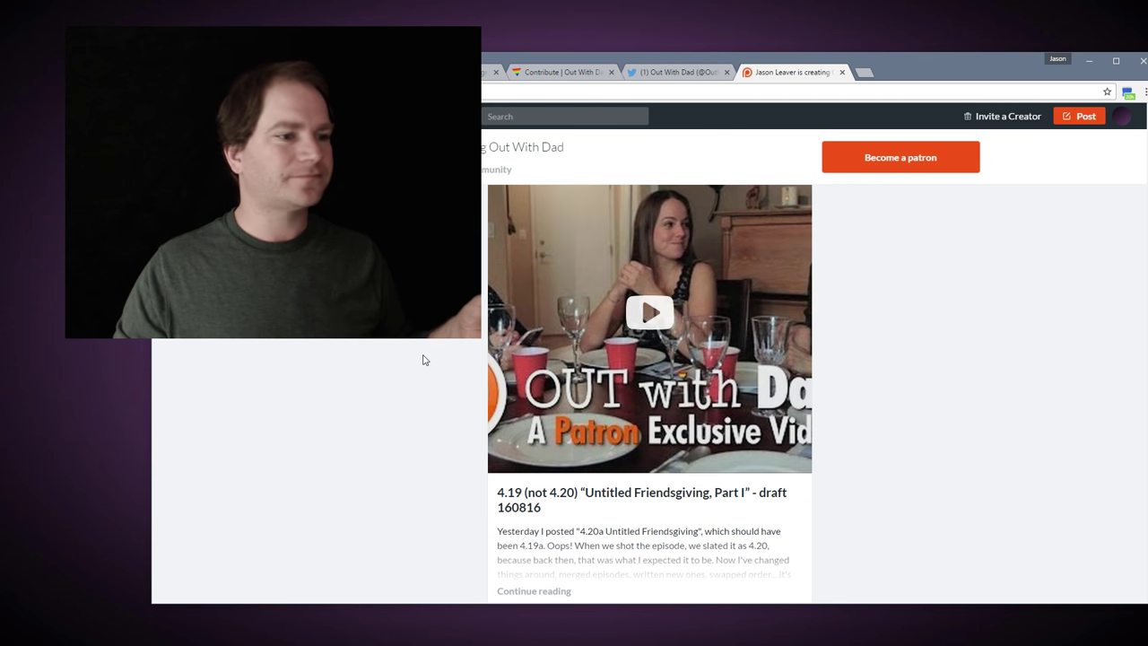
Examine the remaining mid-August patron posts, from the 4.19 "Untitled Friendsgiving, Part I" draft to the end of the loaded list.
{"action": "scroll", "coordinate": [417, 371], "scroll_direction": "down", "scroll_amount": 5}
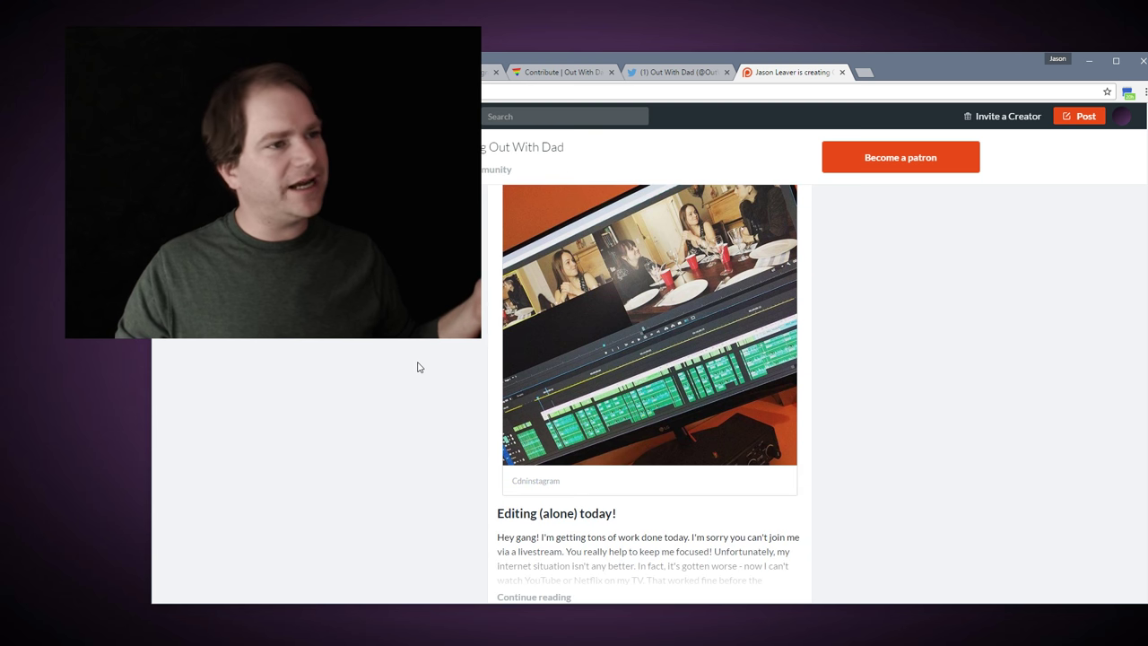
{"action": "scroll", "coordinate": [423, 354], "scroll_direction": "down", "scroll_amount": 10}
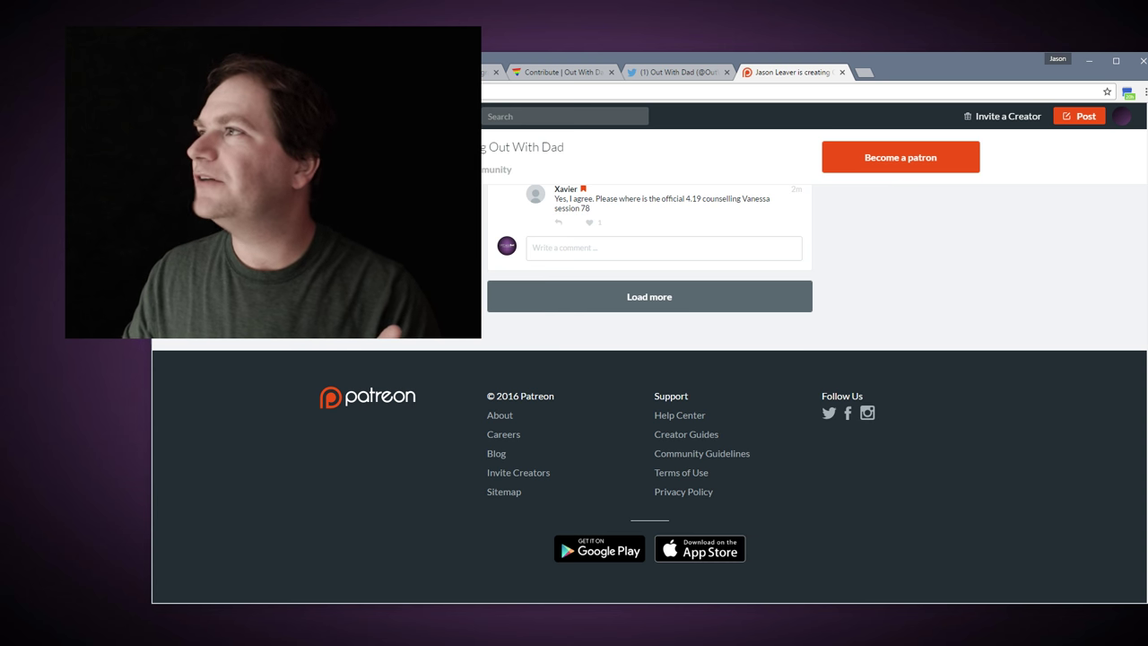
Switch to the popped-out YouTube live chat and read the viewers' comments through to the newest messages.
{"action": "key", "text": "alt+Tab"}
{"action": "scroll", "coordinate": [551, 278], "scroll_direction": "up", "scroll_amount": 10}
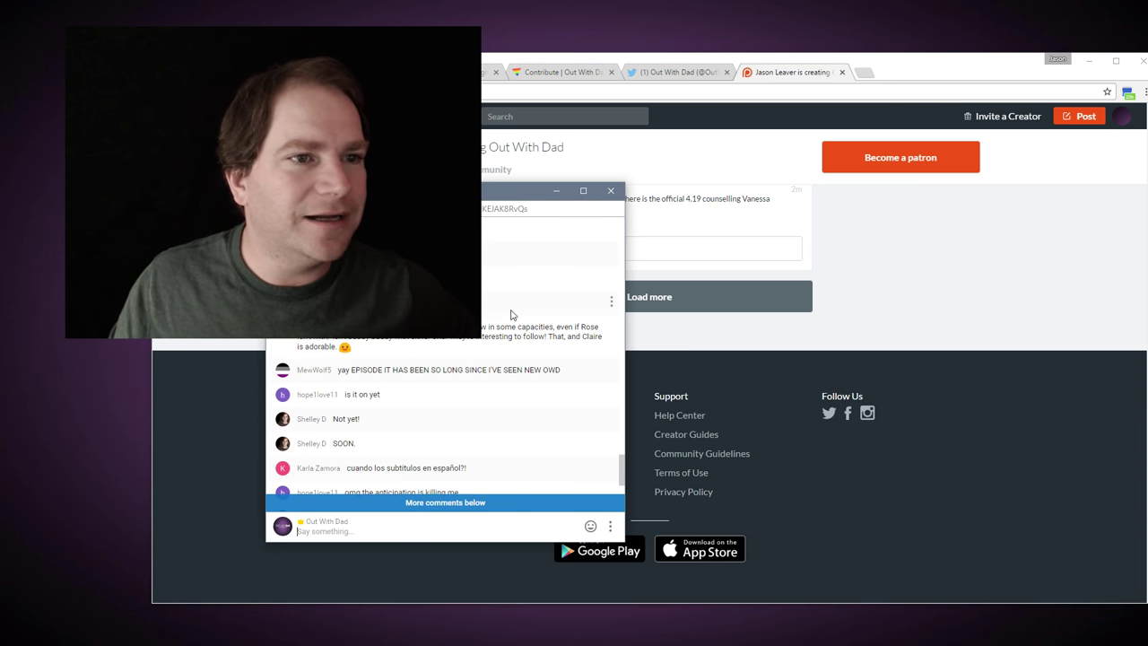
{"action": "scroll", "coordinate": [511, 312], "scroll_direction": "down", "scroll_amount": 3}
{"action": "scroll", "coordinate": [518, 319], "scroll_direction": "down", "scroll_amount": 2}
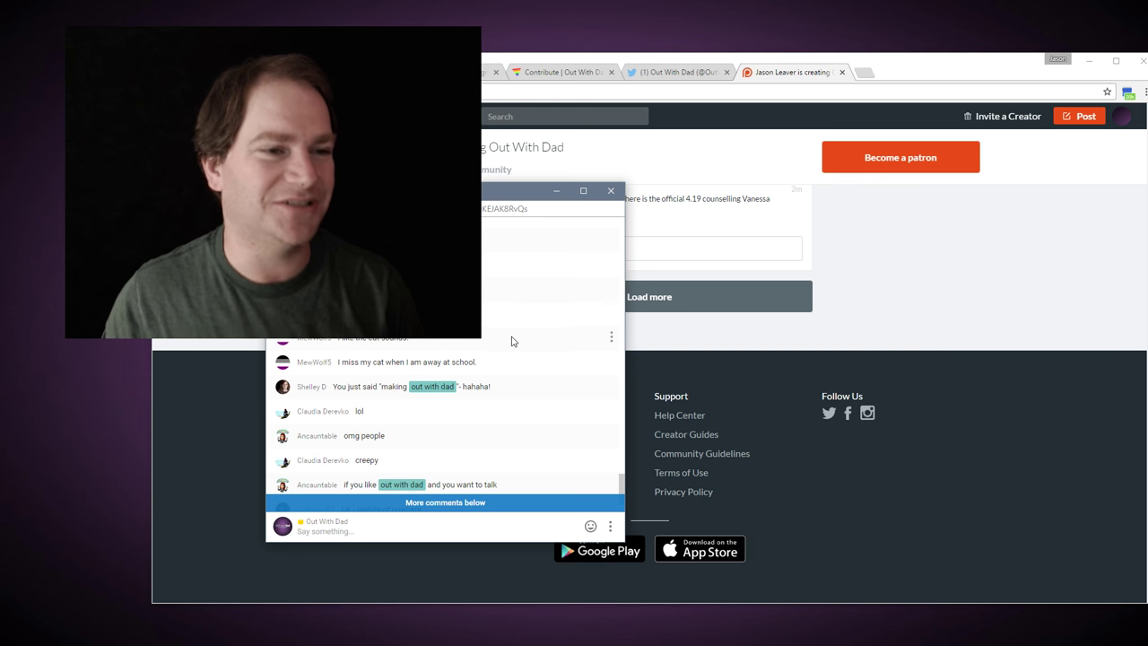
{"action": "scroll", "coordinate": [511, 341], "scroll_direction": "down", "scroll_amount": 1}
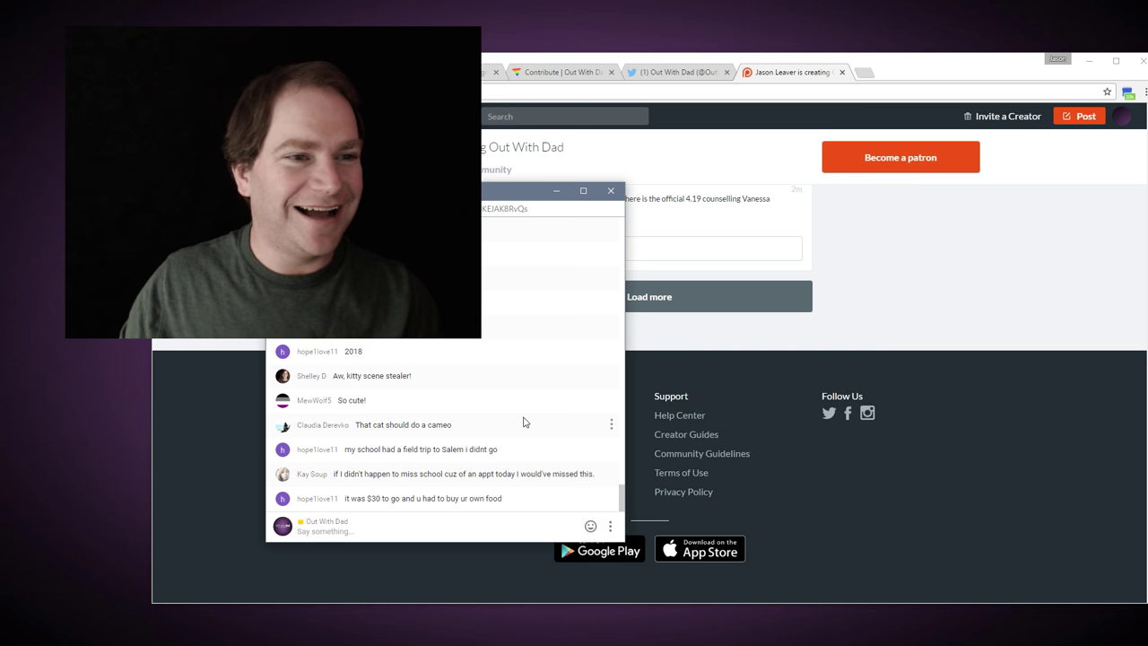
Move the live chat window into clear view beside the webcam picture and minimize the Patreon browser window.
{"action": "left_click", "coordinate": [492, 529]}
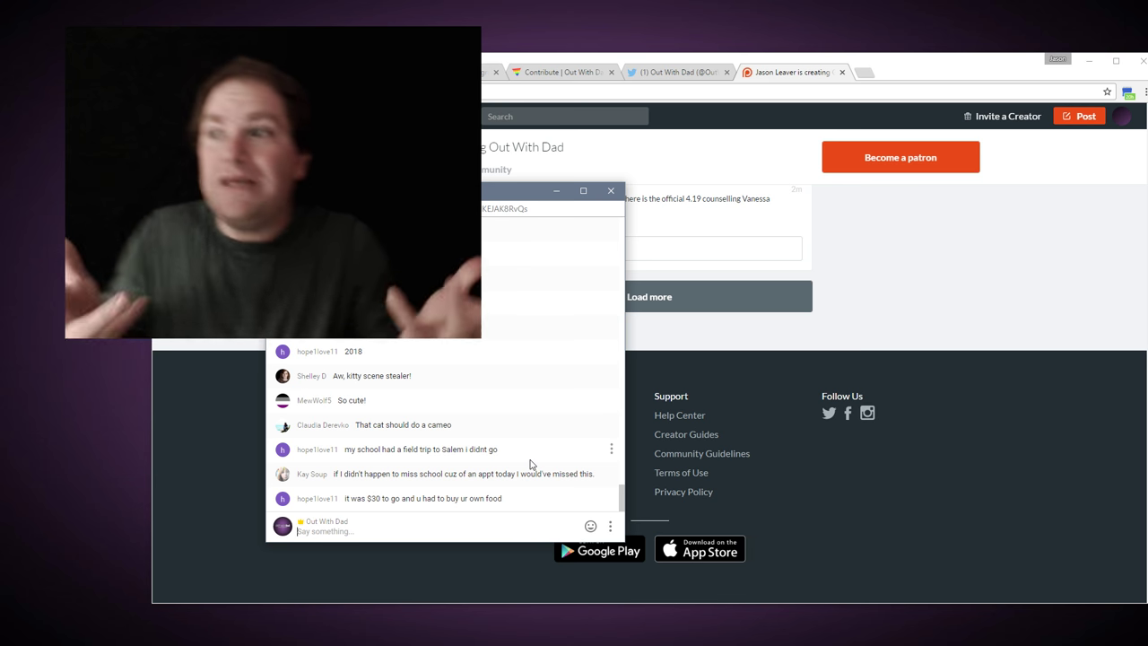
{"action": "left_click_drag", "start_coordinate": [538, 190], "coordinate": [929, 185]}
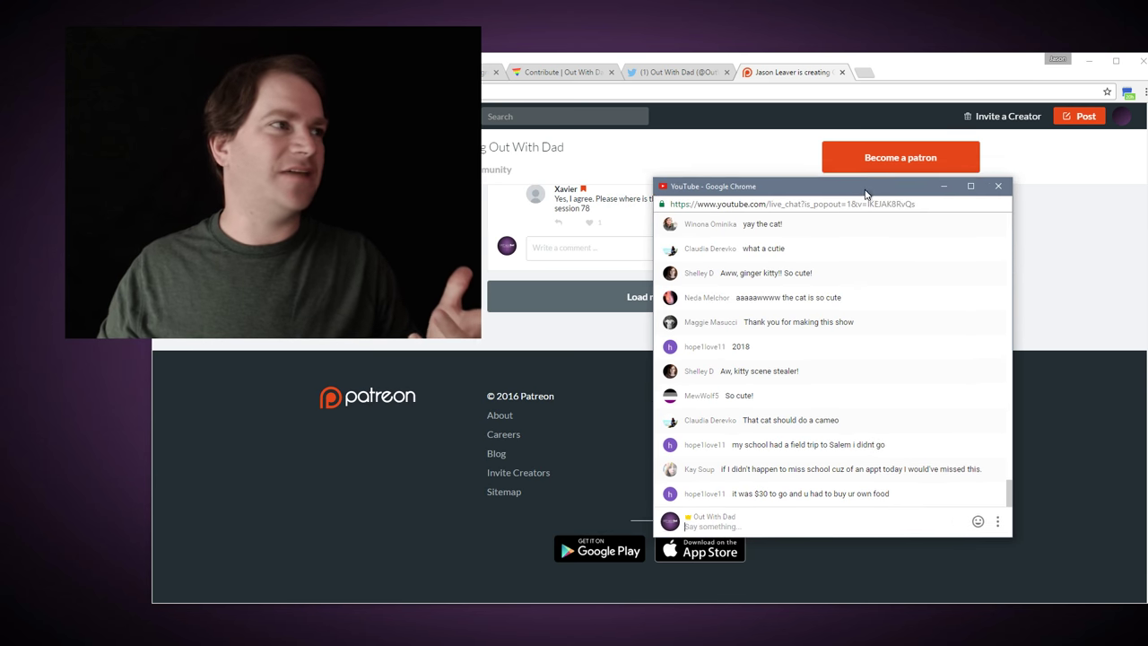
{"action": "left_click", "coordinate": [1088, 64]}
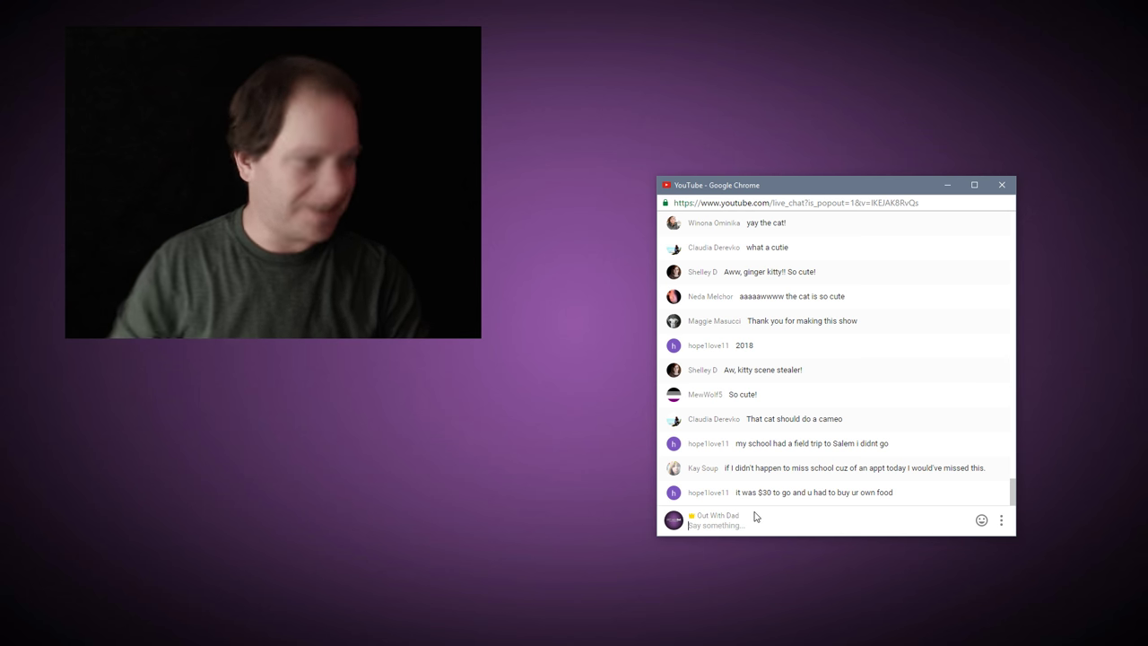
Send the message "Shall we just watch the episode right now?" in the live chat.
{"action": "type", "text": "Shall we ju"}
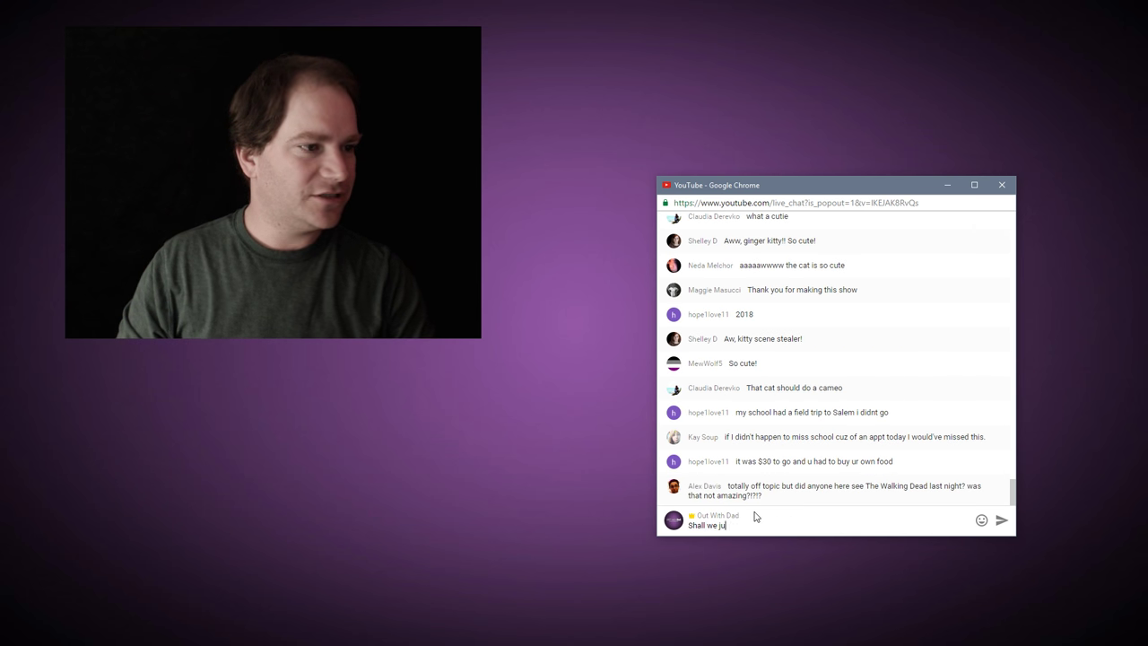
{"action": "type", "text": "st watch the episode right now?"}
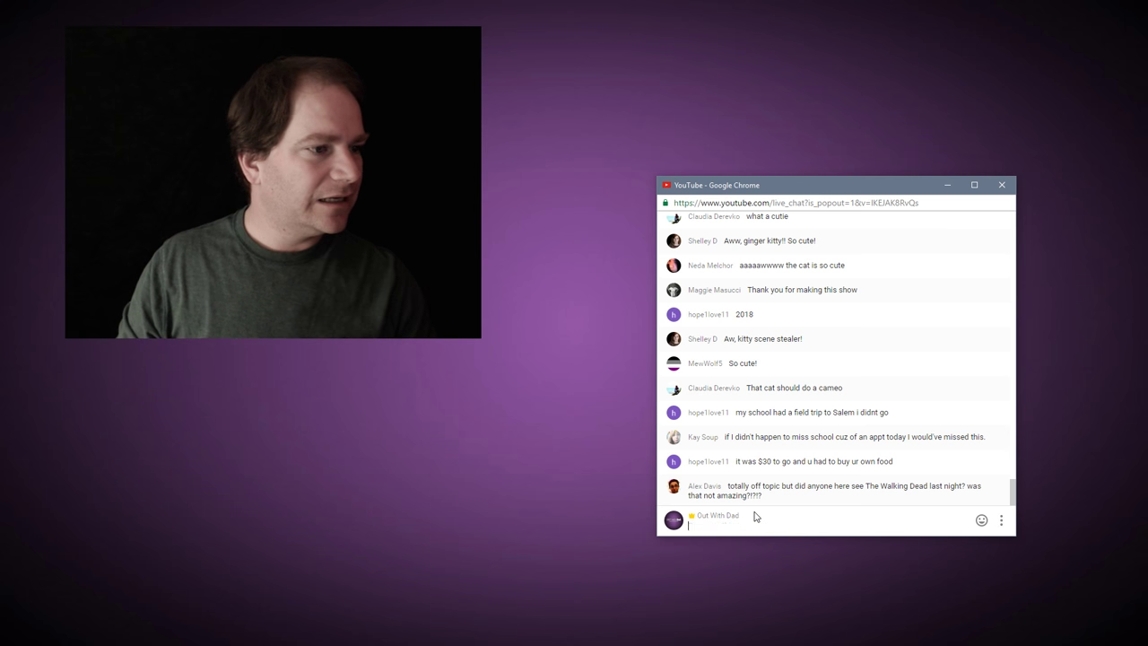
{"action": "key", "text": "Return"}
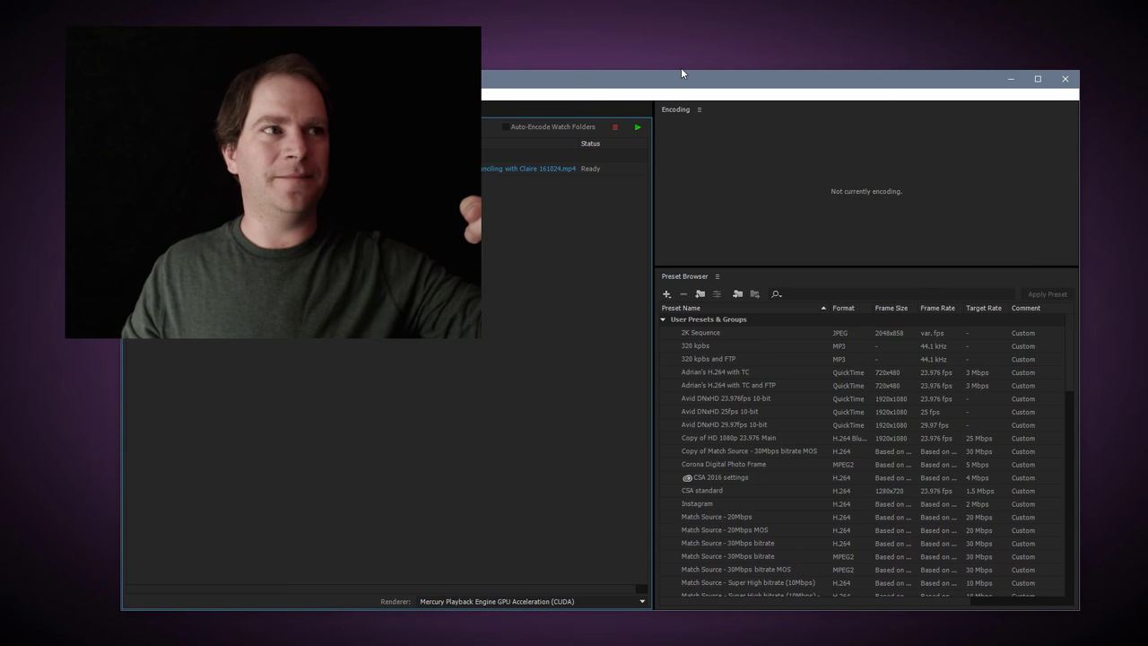
Move the Adobe Media Encoder window lower on the desktop to uncover the upper part of the live chat window.
{"action": "left_click_drag", "start_coordinate": [682, 71], "coordinate": [703, 289]}
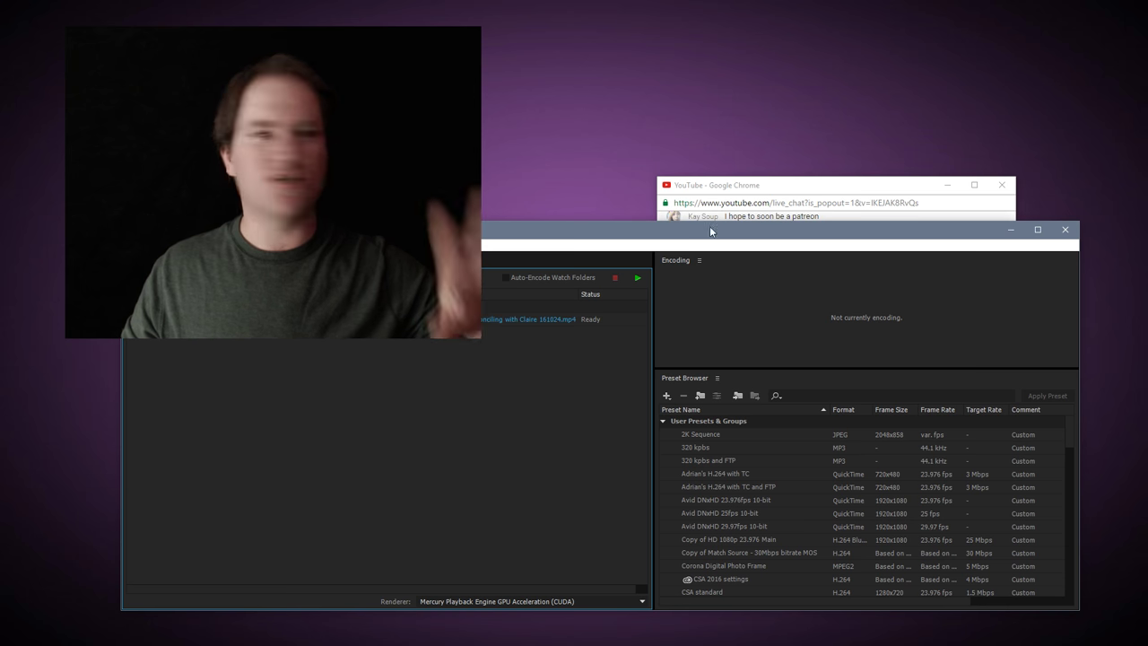
{"action": "left_click_drag", "start_coordinate": [609, 238], "coordinate": [616, 252]}
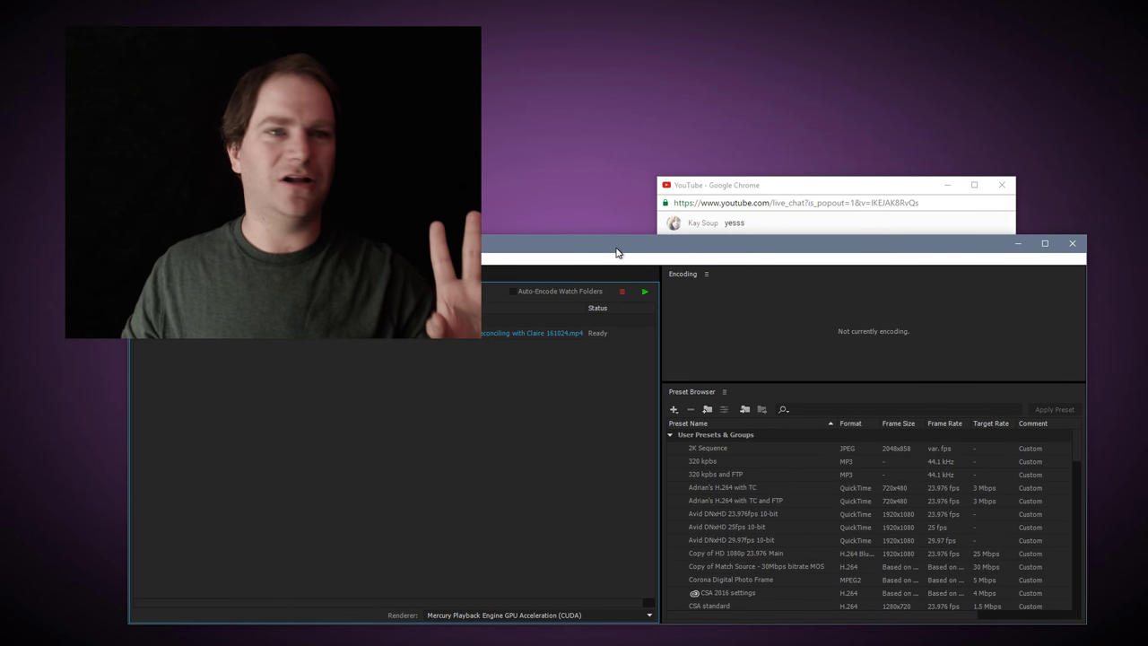